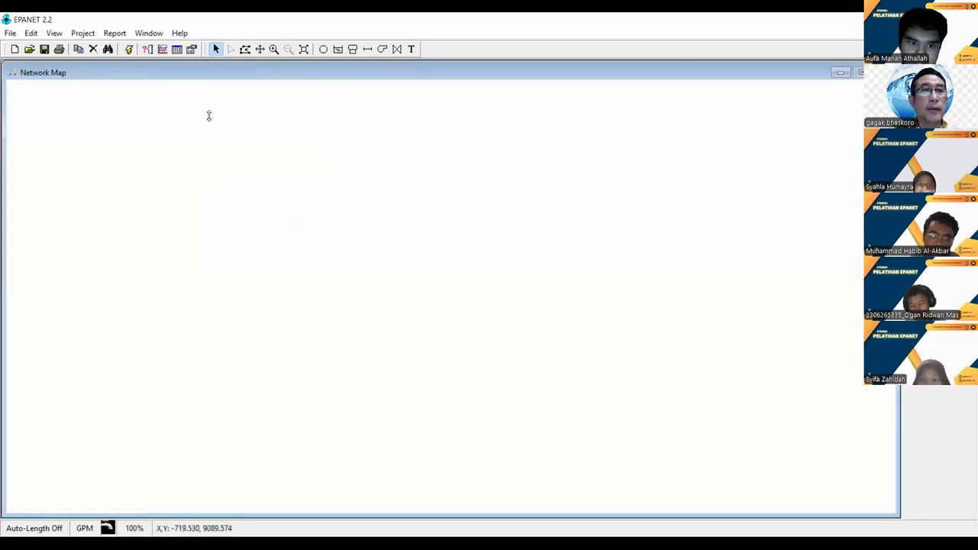
# Step: Set the project's default pipe roughness to 120
pyautogui.click(84, 34)
pyautogui.click(112, 64)
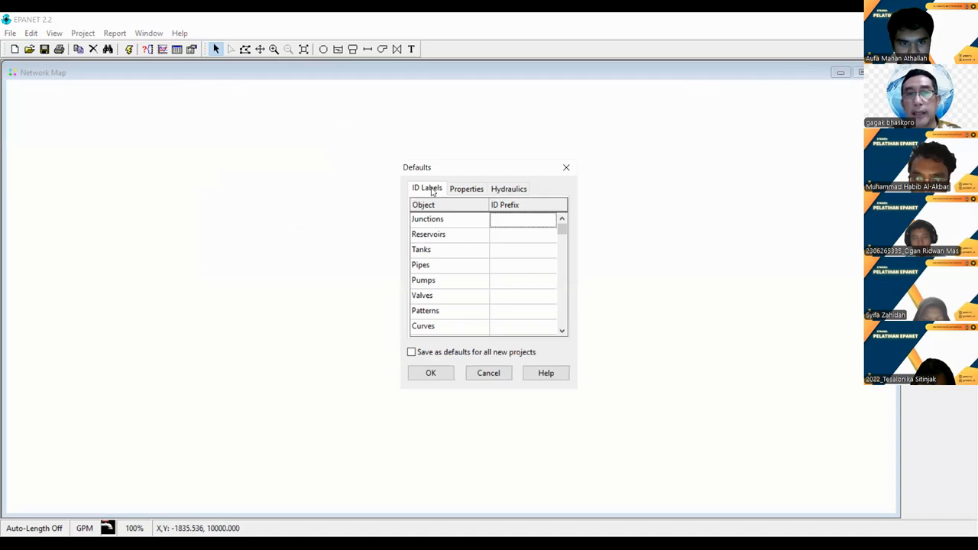
pyautogui.click(472, 190)
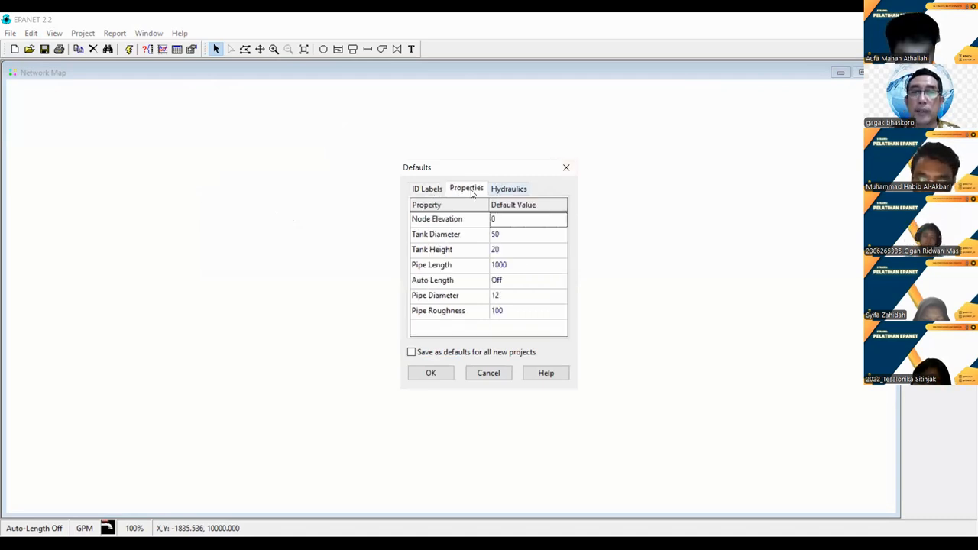
pyautogui.click(518, 314)
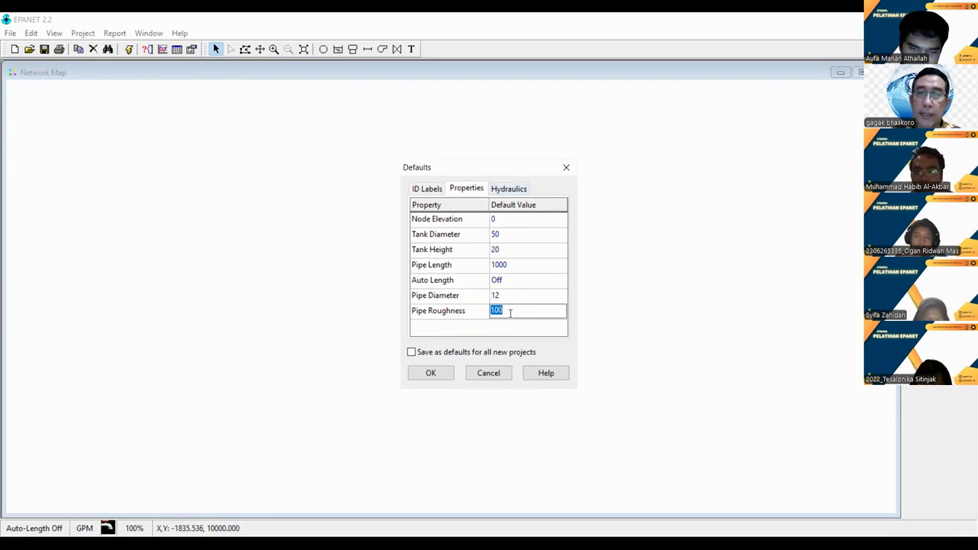
pyautogui.moveTo(508, 310); pyautogui.dragTo(489, 311)
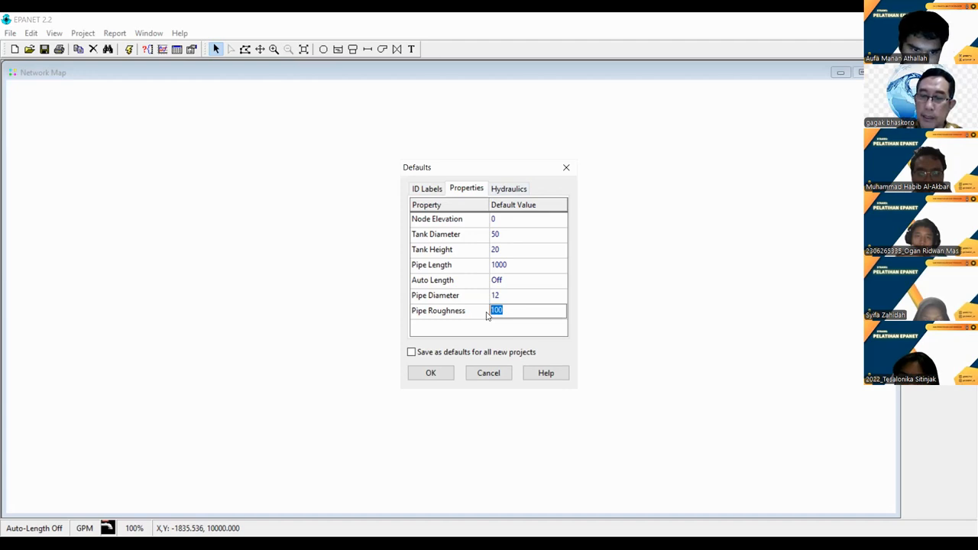
pyautogui.write('120')
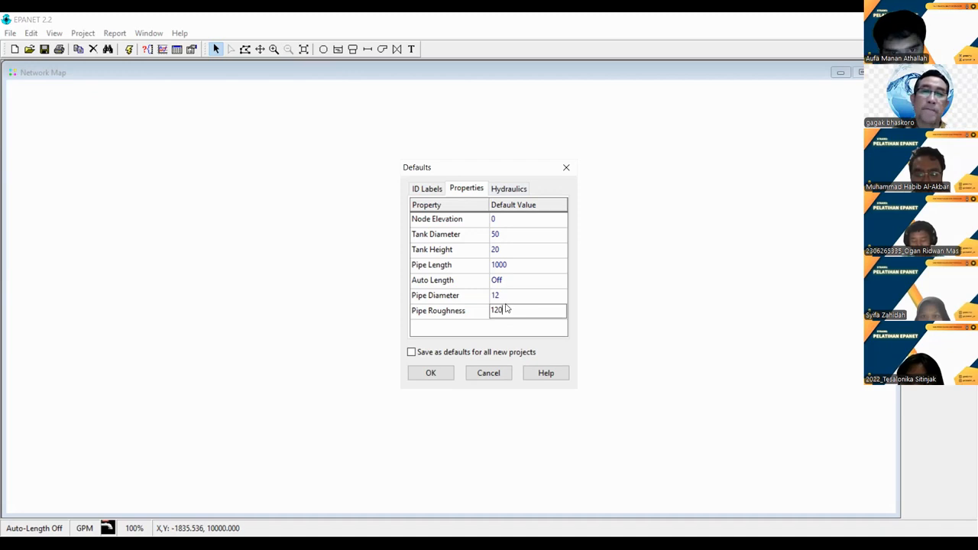
# Step: Set the default hydraulic flow units to LPS and the demand multiplier to 1.6, and apply the defaults
pyautogui.click(511, 191)
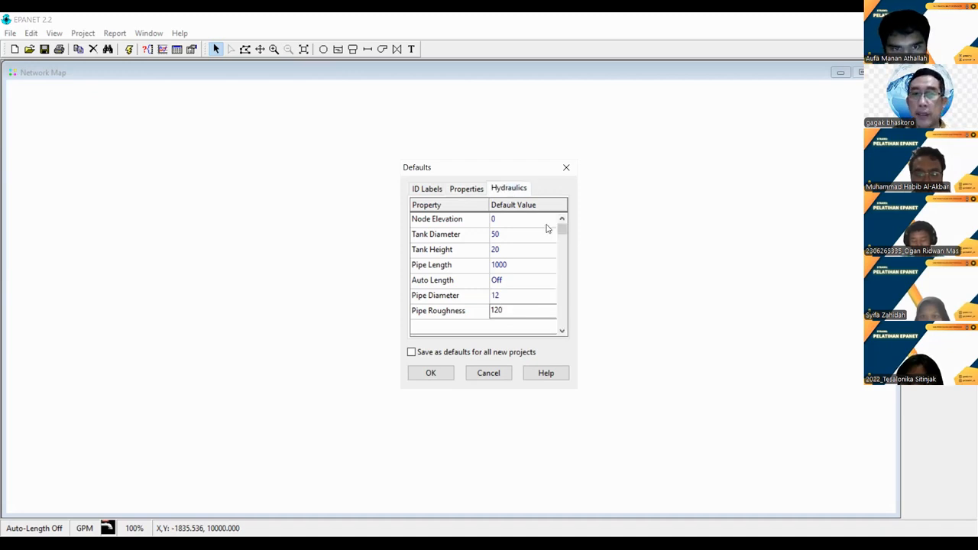
pyautogui.click(548, 221)
pyautogui.click(549, 219)
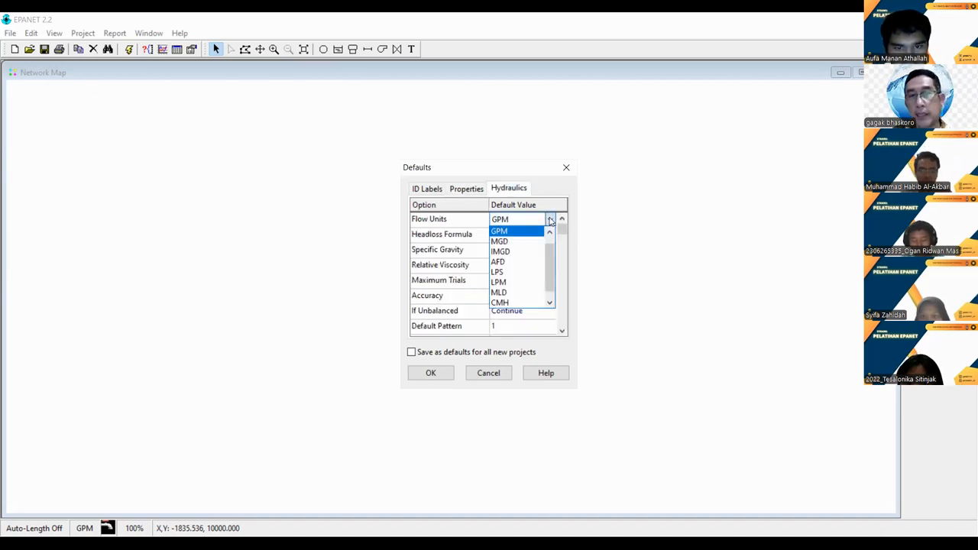
pyautogui.click(530, 273)
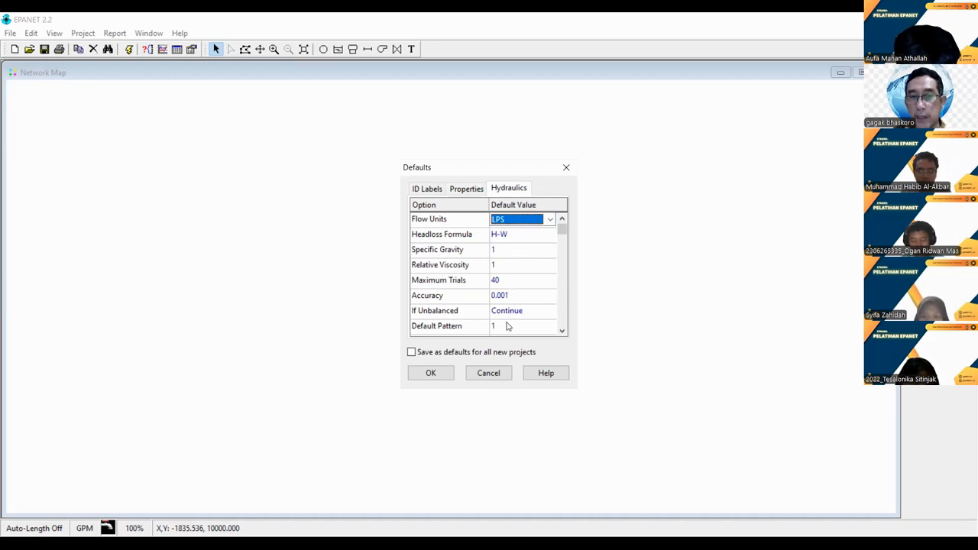
pyautogui.scroll(-1, 516, 260)
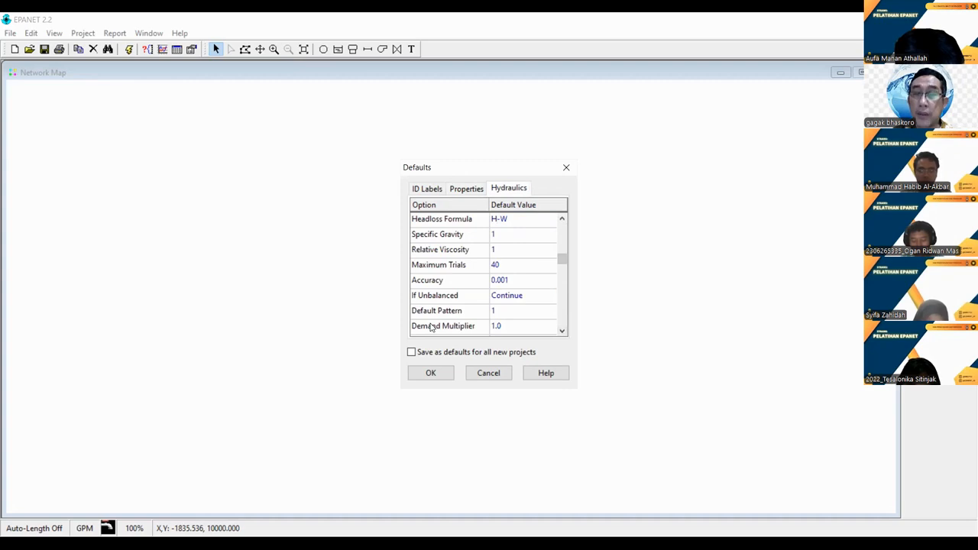
pyautogui.click(516, 327)
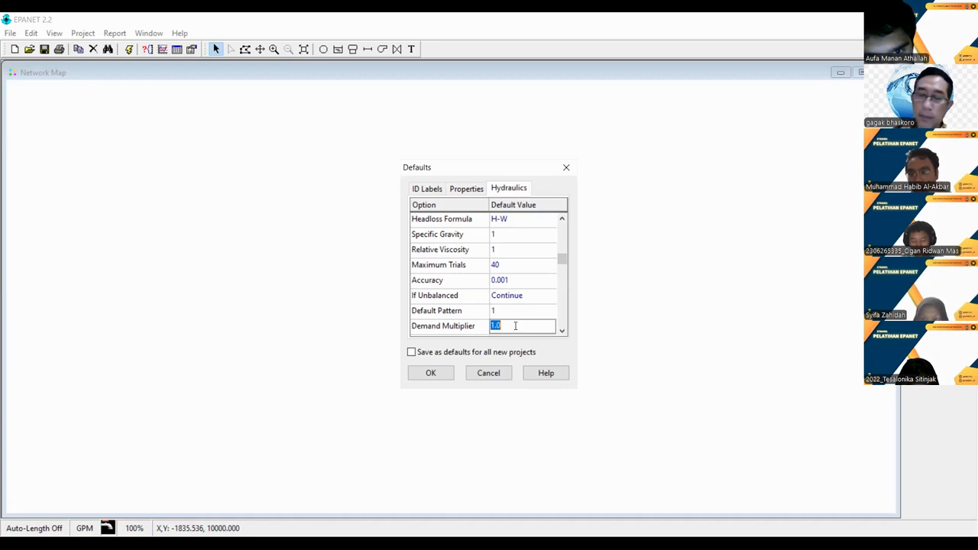
pyautogui.write('1.6')
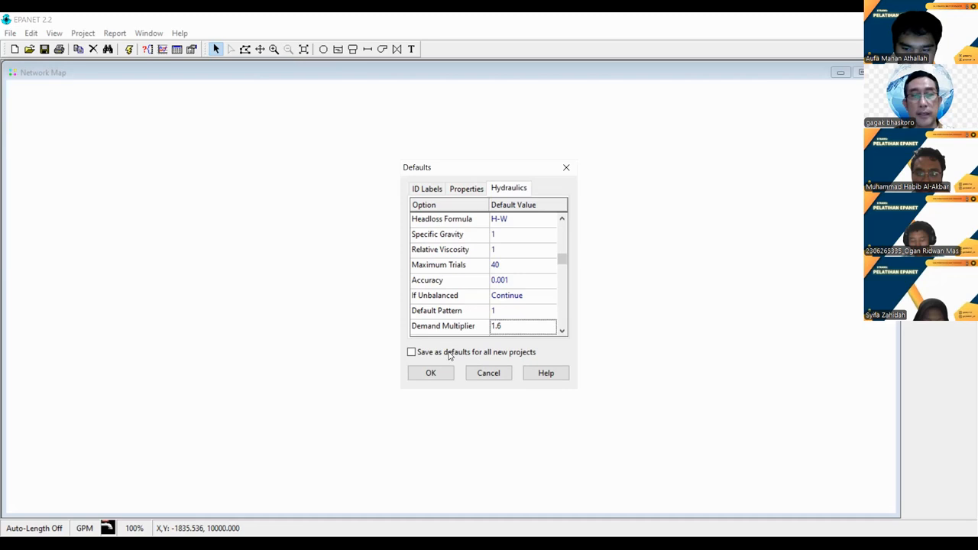
pyautogui.click(442, 376)
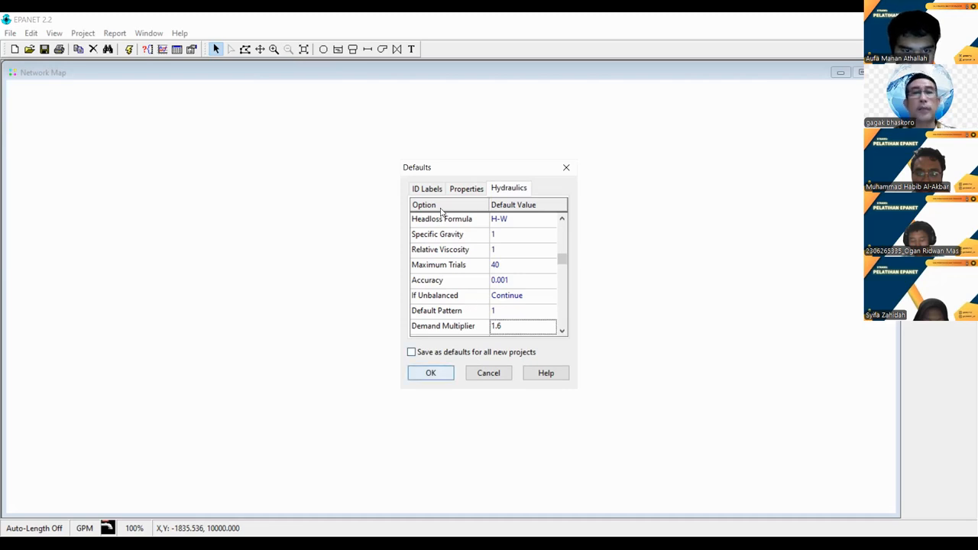
# Step: Enable node IDs, node values, link IDs, link values and transparent text in the network map's notation options
pyautogui.rightClick(419, 150)
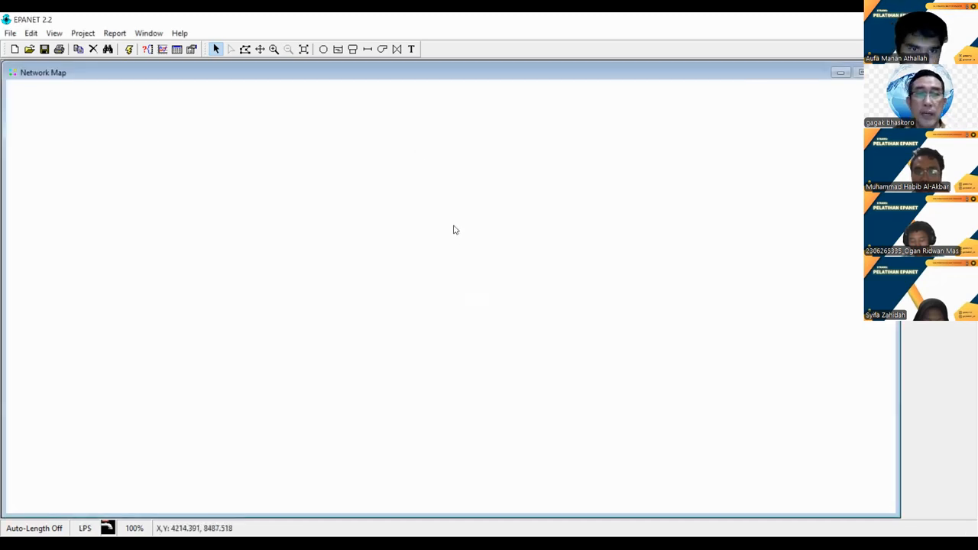
pyautogui.click(461, 220)
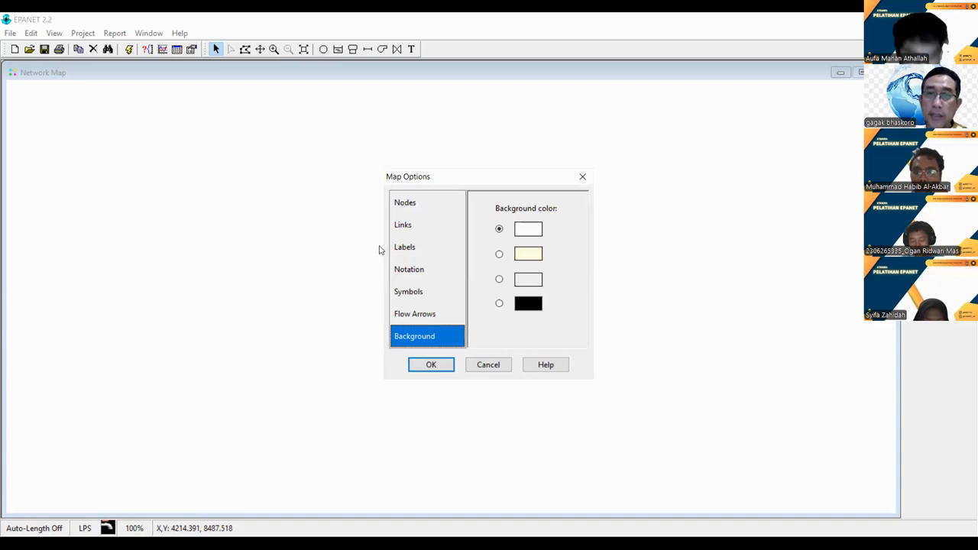
pyautogui.click(416, 271)
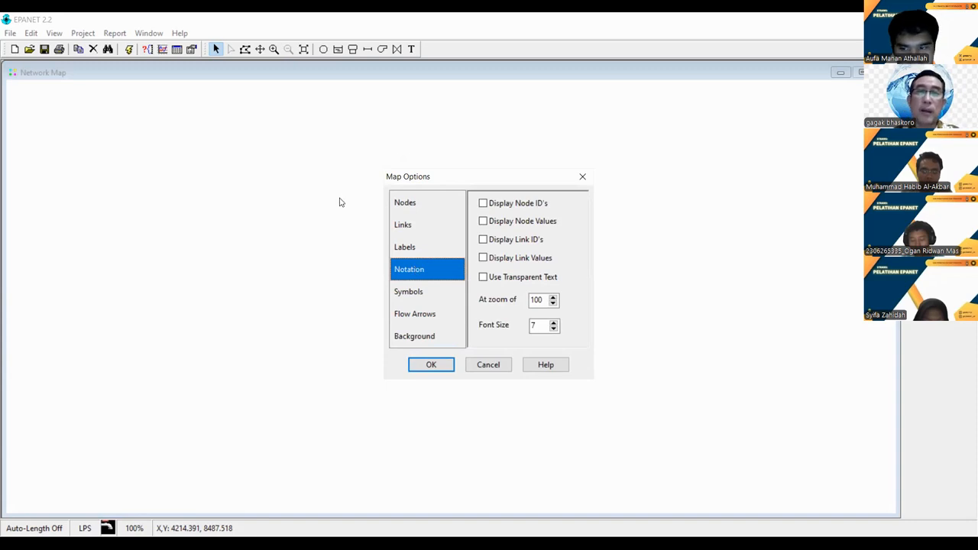
pyautogui.click(406, 205)
pyautogui.click(405, 226)
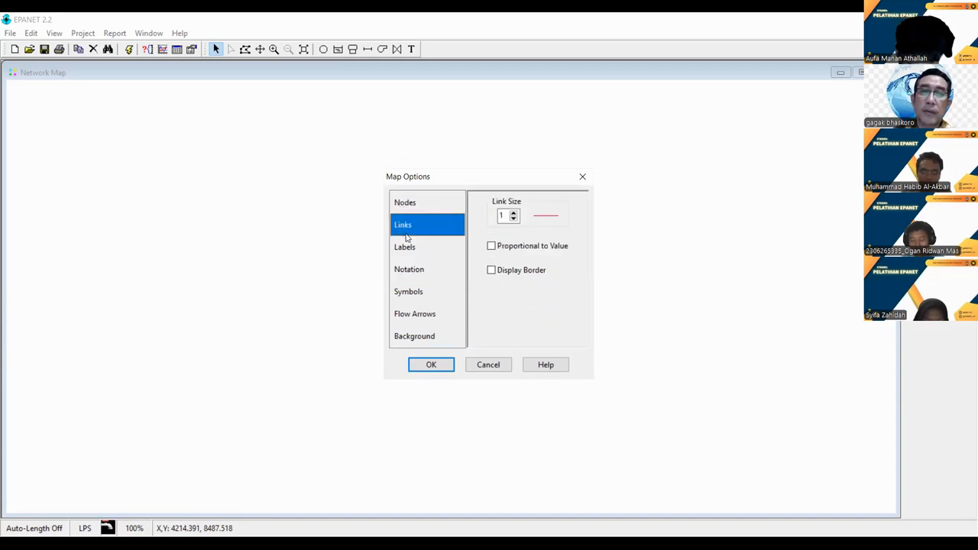
pyautogui.click(408, 250)
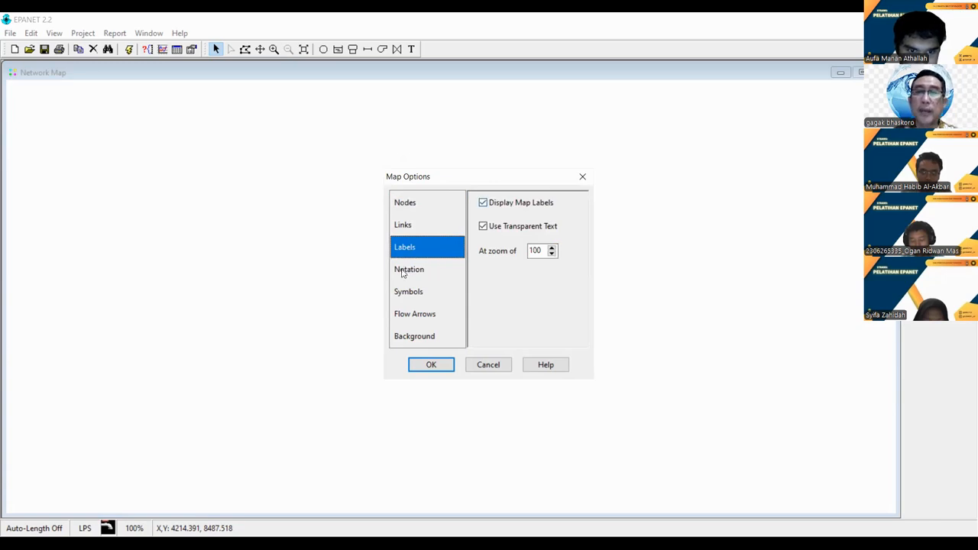
pyautogui.click(411, 274)
pyautogui.click(495, 279)
pyautogui.click(507, 259)
pyautogui.click(507, 241)
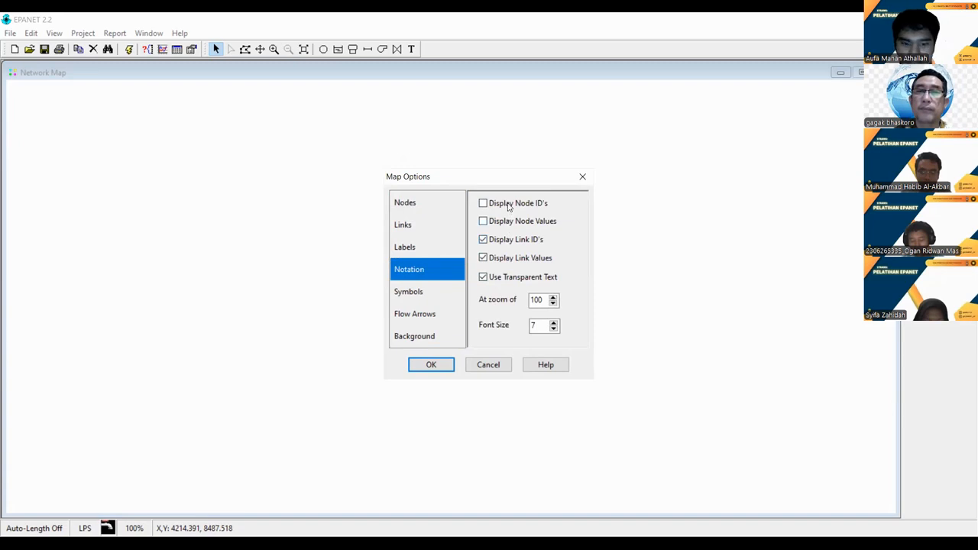
pyautogui.click(509, 202)
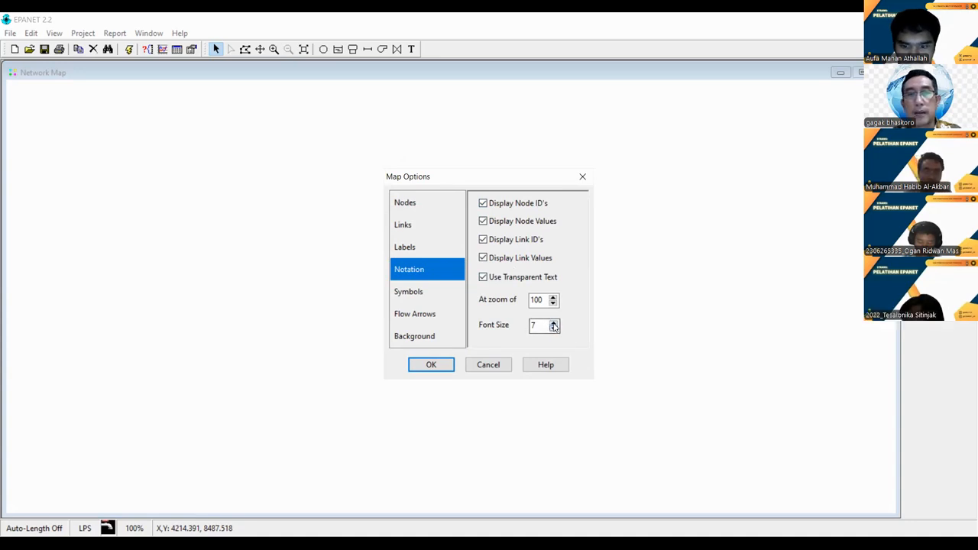
# Step: Set the map notation font size to 11
pyautogui.click(426, 319)
pyautogui.click(418, 266)
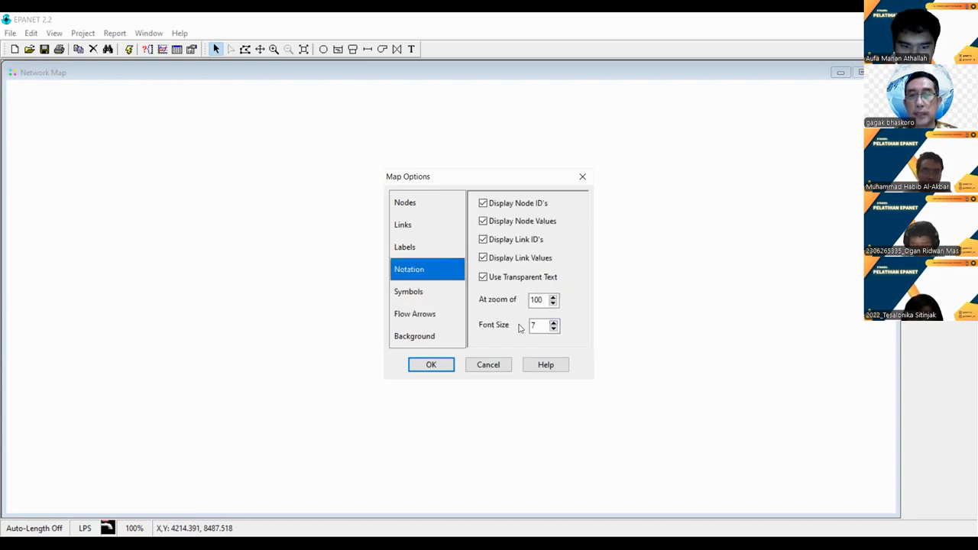
pyautogui.click(554, 322)
pyautogui.click(554, 323)
pyautogui.click(555, 323)
pyautogui.click(554, 323)
pyautogui.click(554, 323)
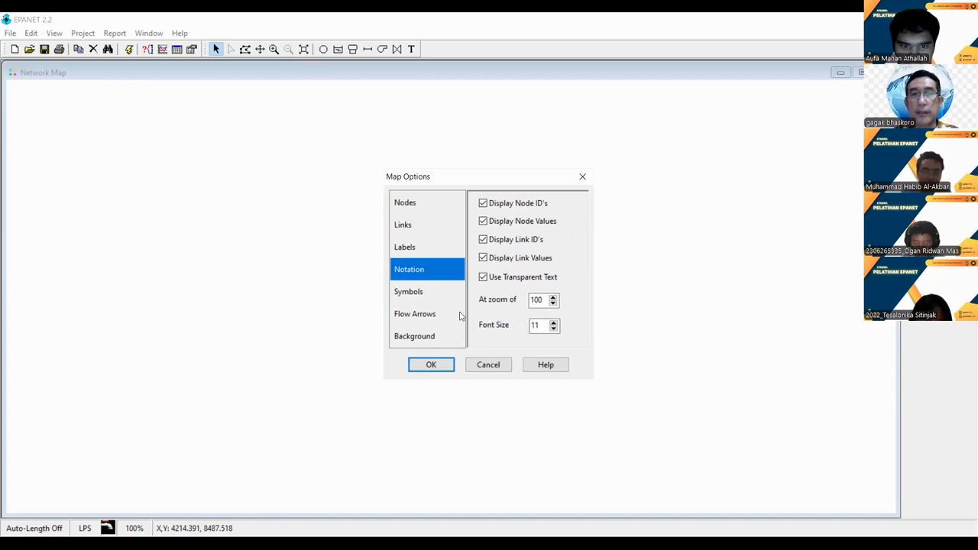
# Step: Set the flow arrow style to Filled and apply the map options
pyautogui.click(420, 318)
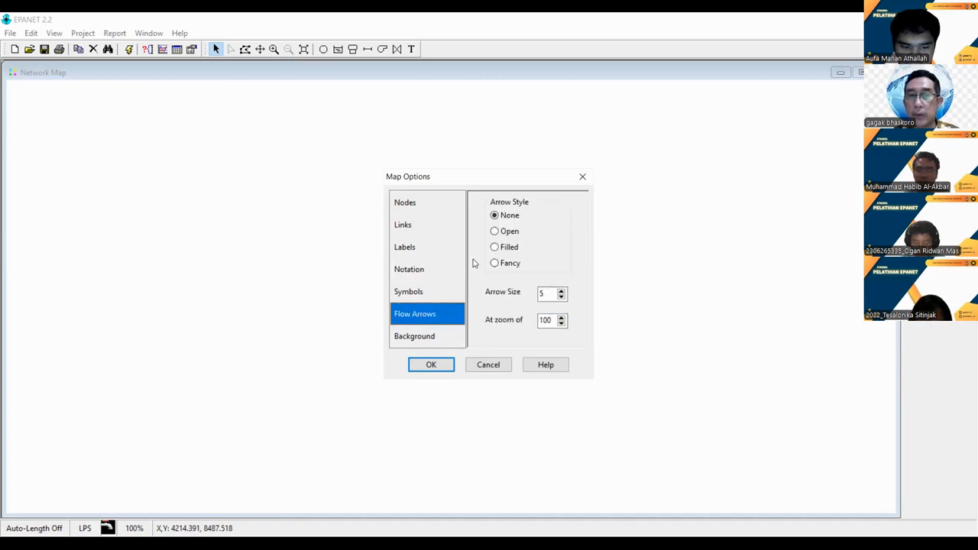
pyautogui.click(507, 248)
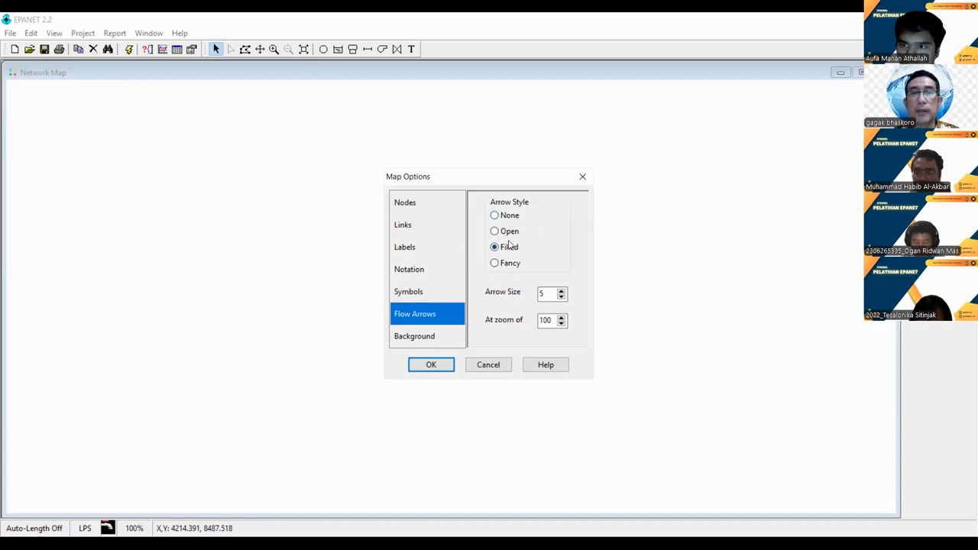
pyautogui.click(412, 342)
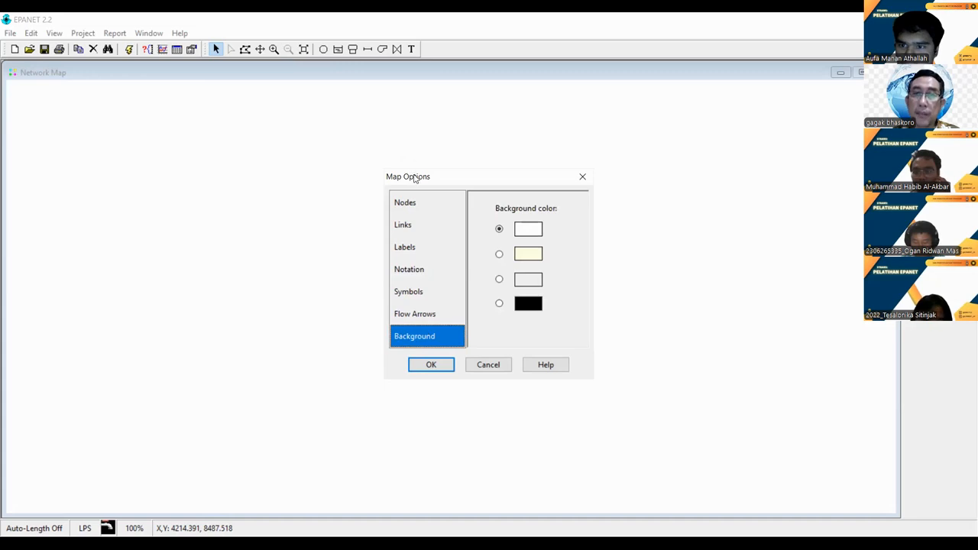
pyautogui.click(414, 273)
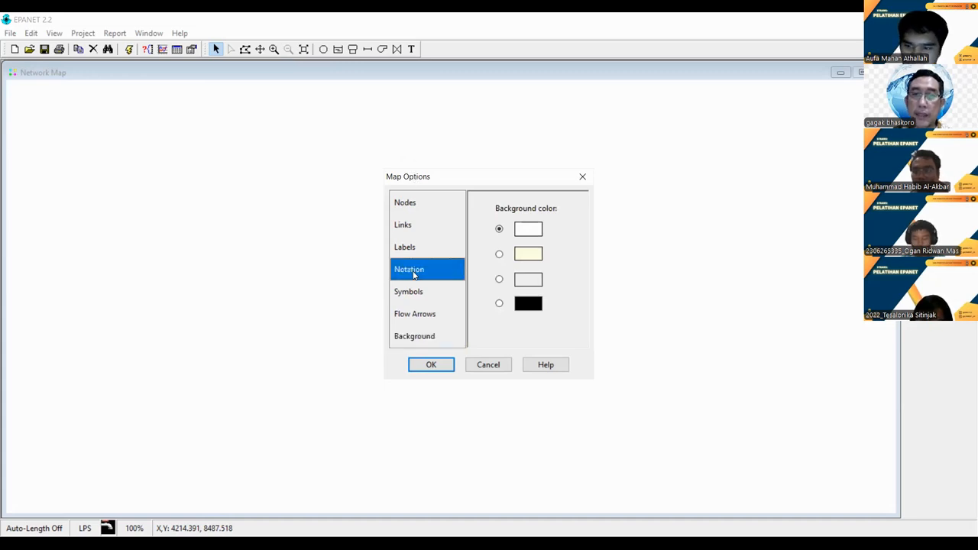
pyautogui.click(417, 308)
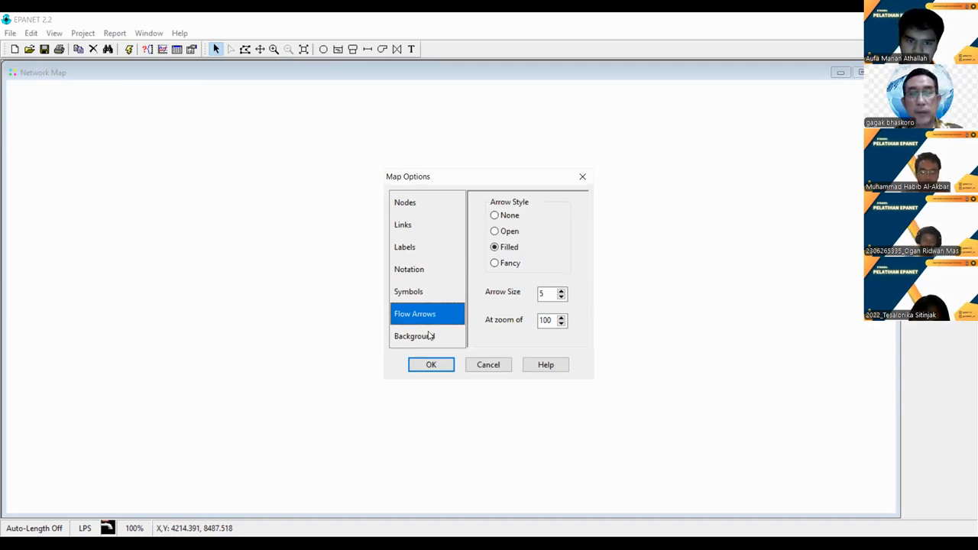
pyautogui.click(442, 369)
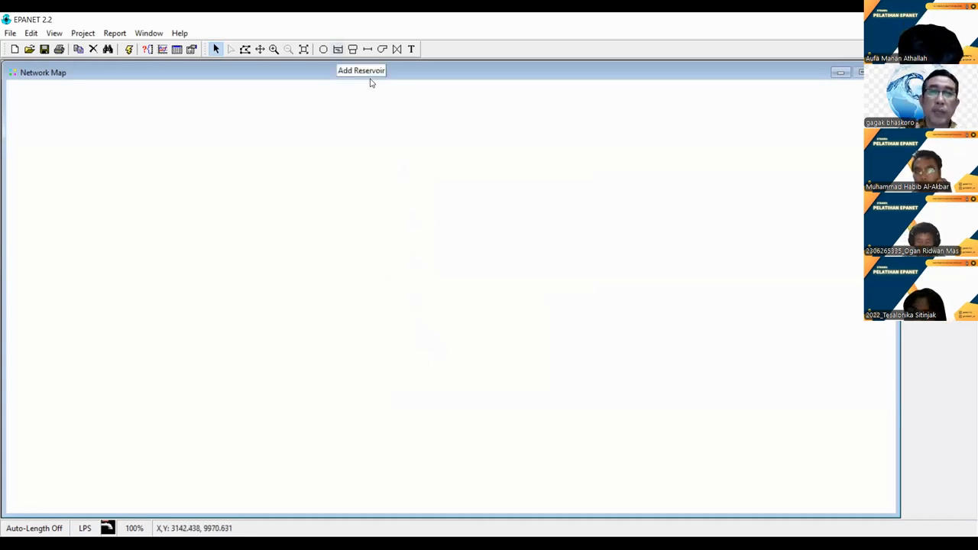
# Step: Place a reservoir in the upper part of the map, one junction below and right of it, and a second junction further right
pyautogui.click(338, 50)
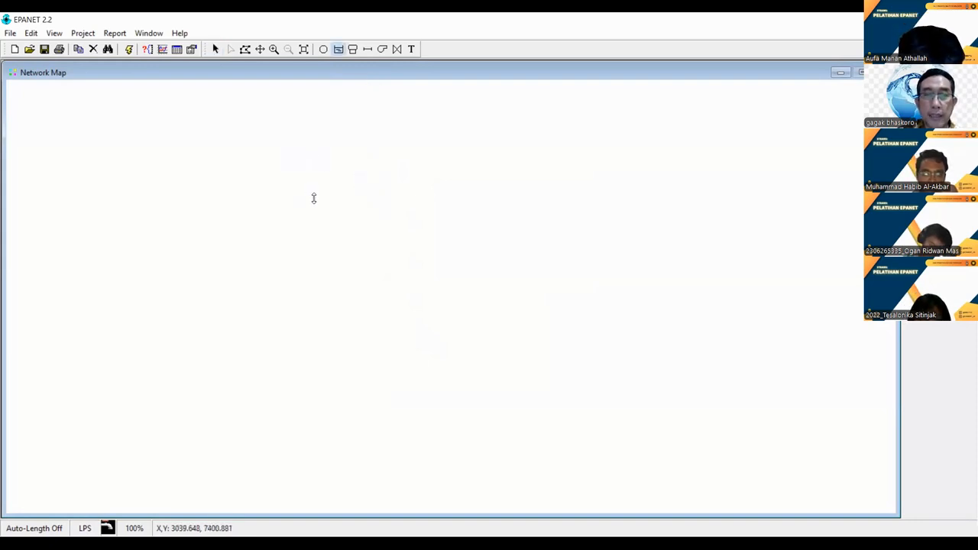
pyautogui.click(309, 174)
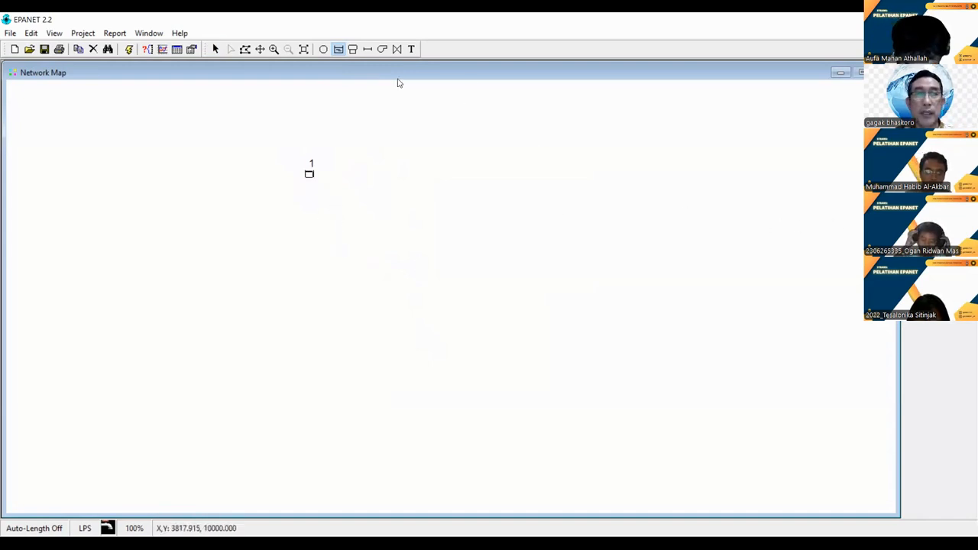
pyautogui.click(324, 49)
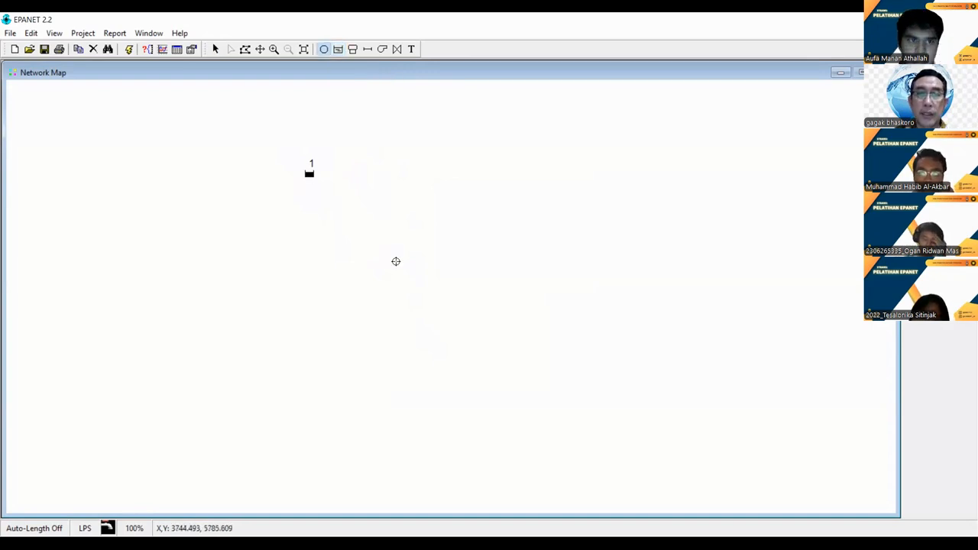
pyautogui.click(413, 239)
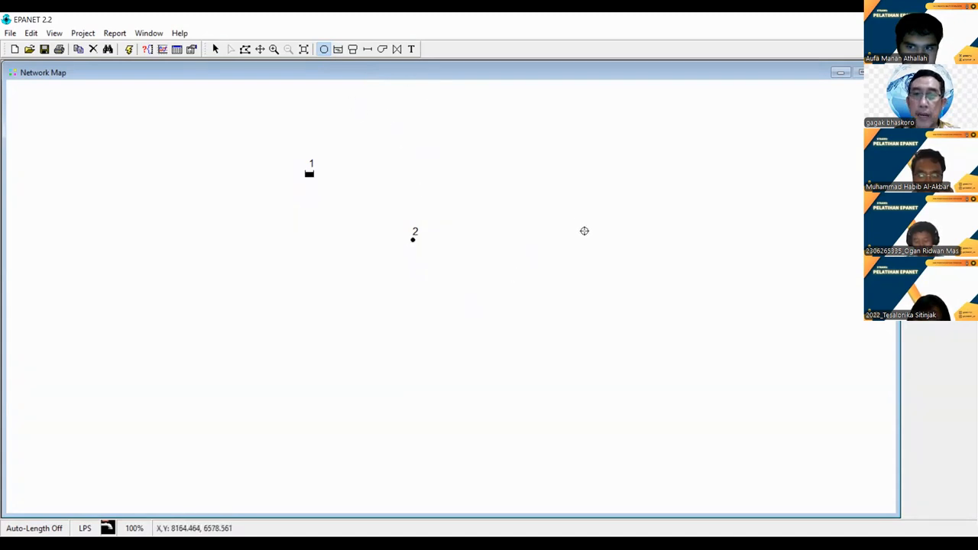
pyautogui.click(578, 232)
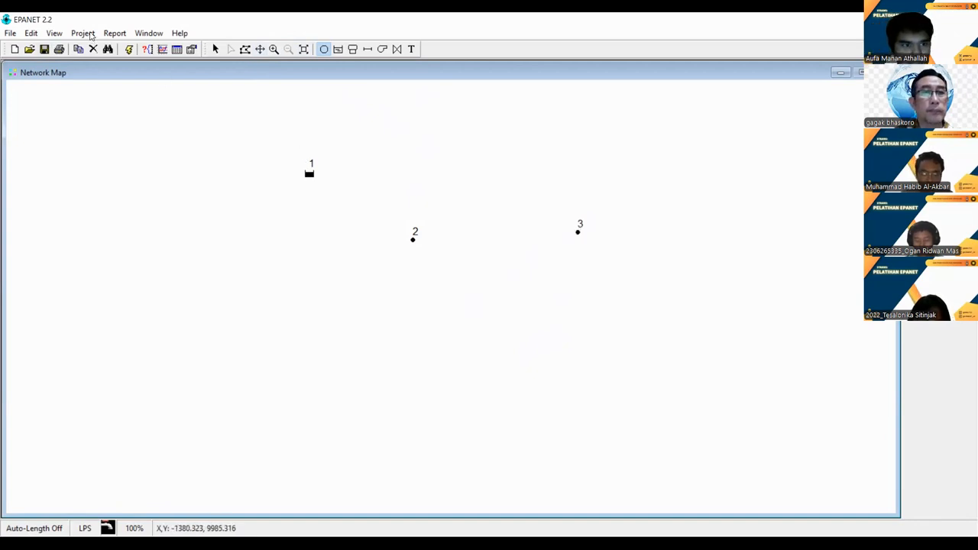
pyautogui.click(55, 34)
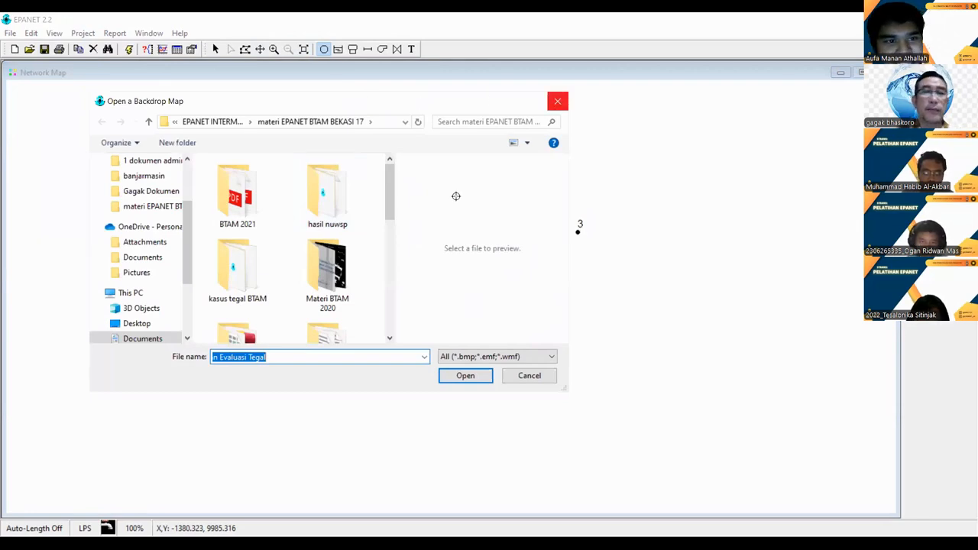
pyautogui.press('Escape')
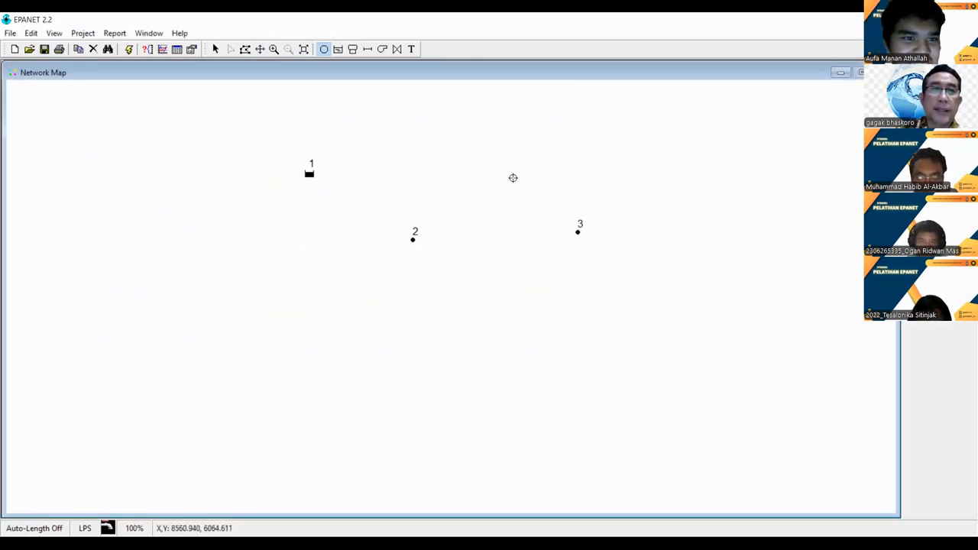
pyautogui.click(215, 49)
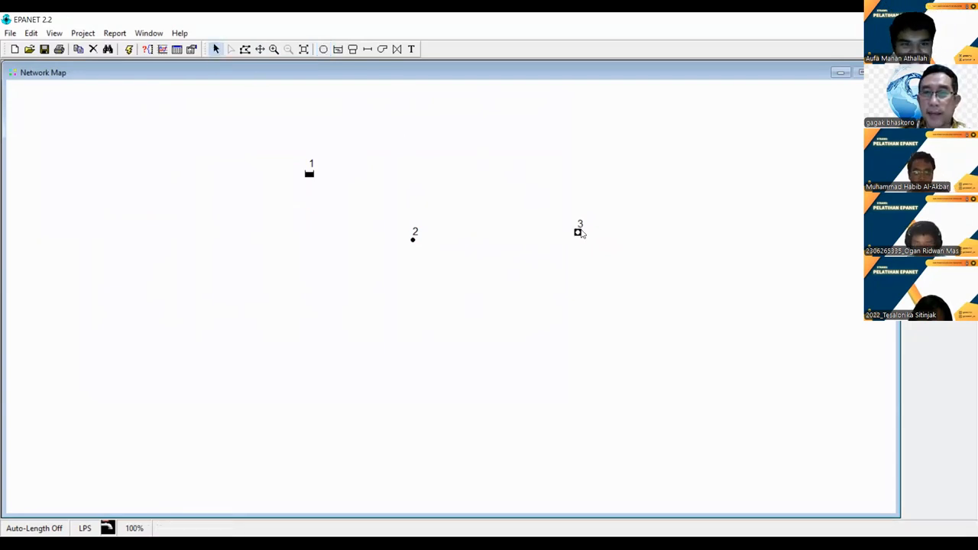
# Step: Move junction 3 level with junction 2; add a junction beside it, two in a row below, one lower still, and a tank far right
pyautogui.moveTo(578, 236); pyautogui.dragTo(541, 245)
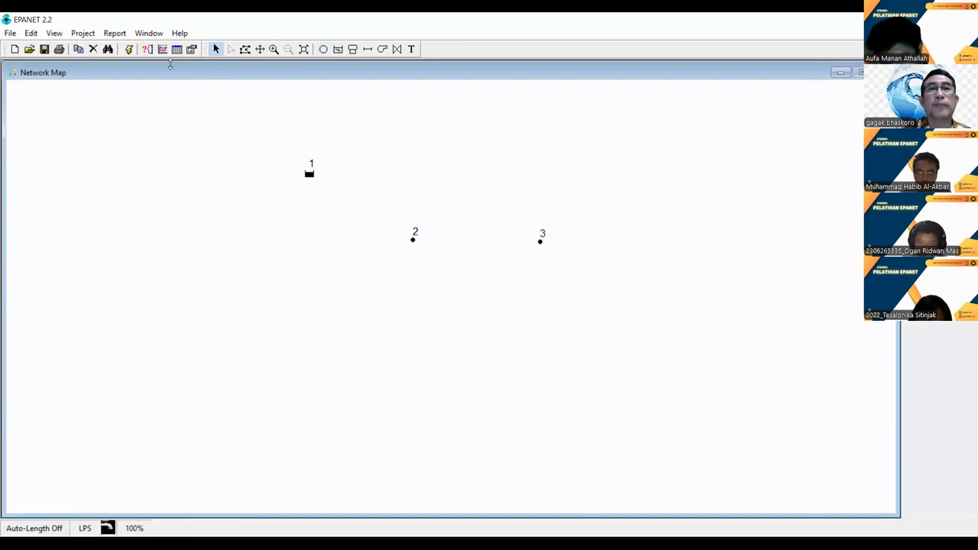
pyautogui.click(325, 50)
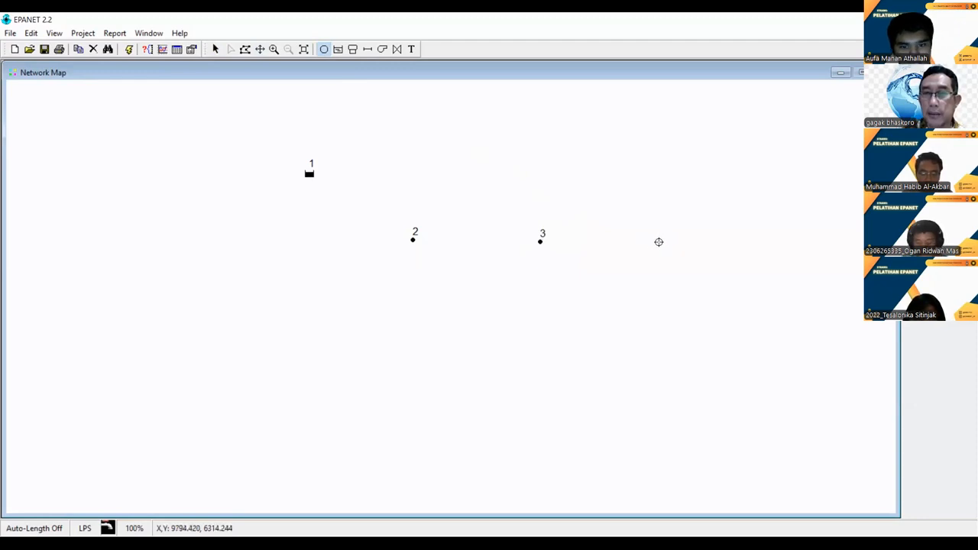
pyautogui.click(665, 242)
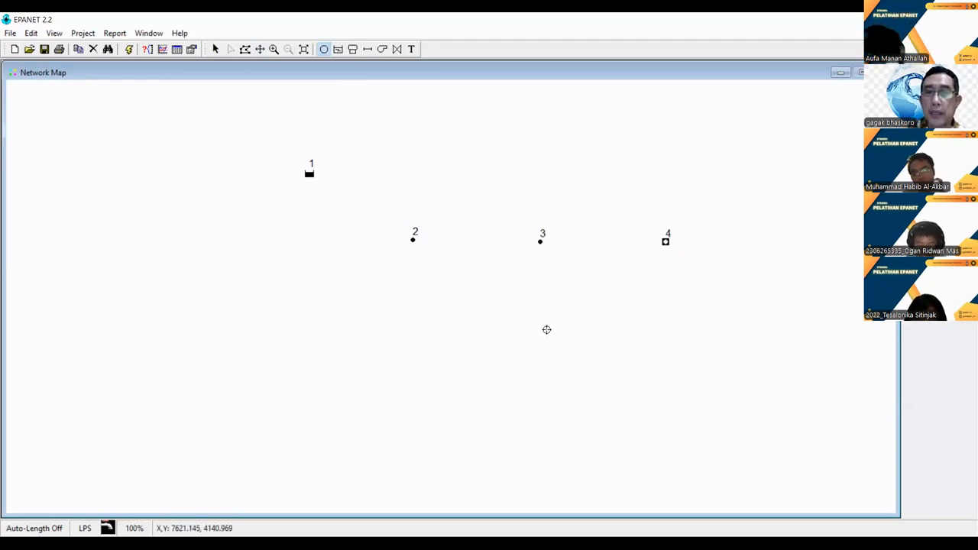
pyautogui.click(543, 341)
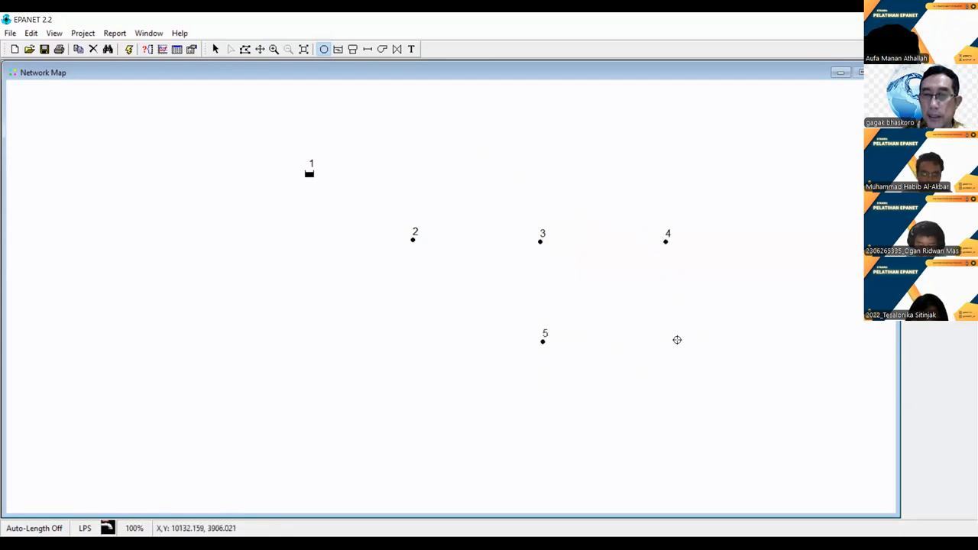
pyautogui.click(676, 341)
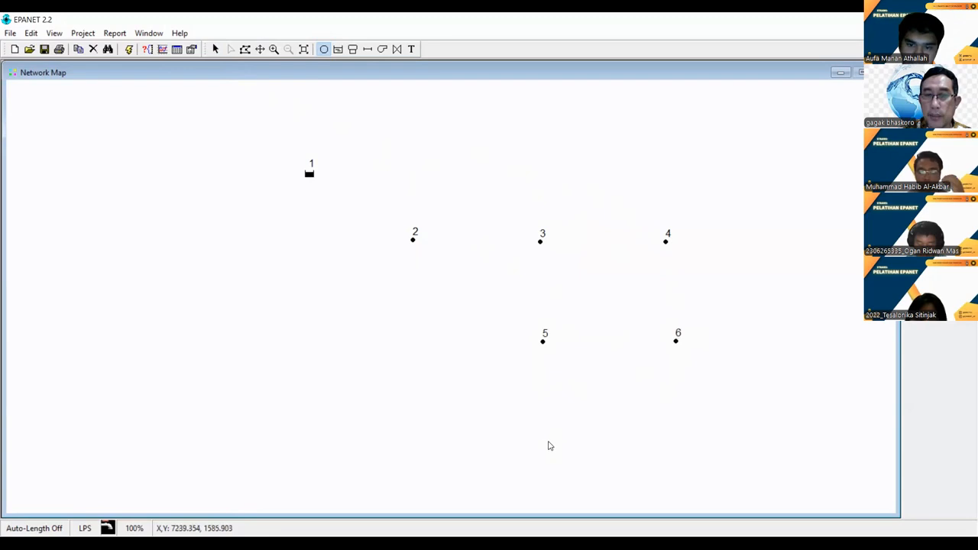
pyautogui.click(546, 442)
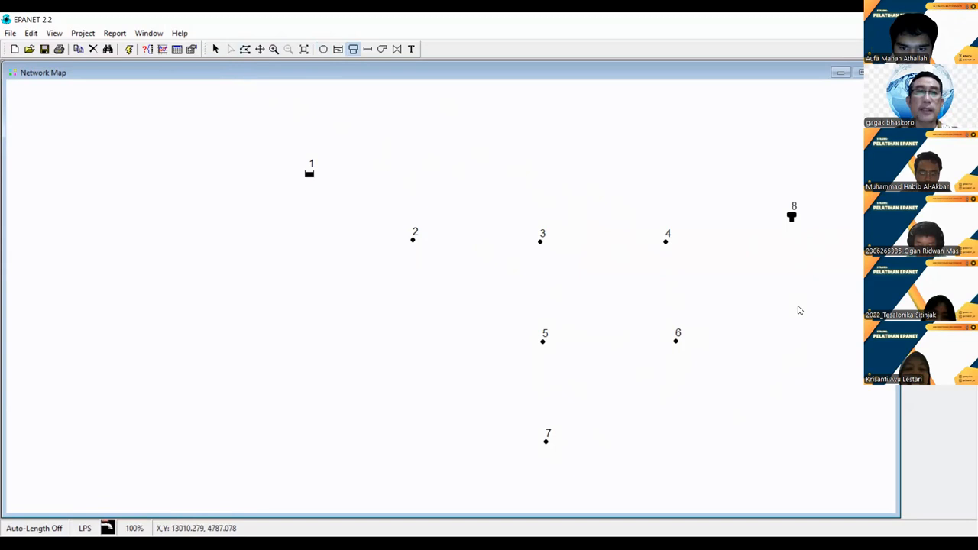
# Step: Move the reservoir and the tank down so both line up with the row of junctions 2, 3 and 4
pyautogui.click(217, 50)
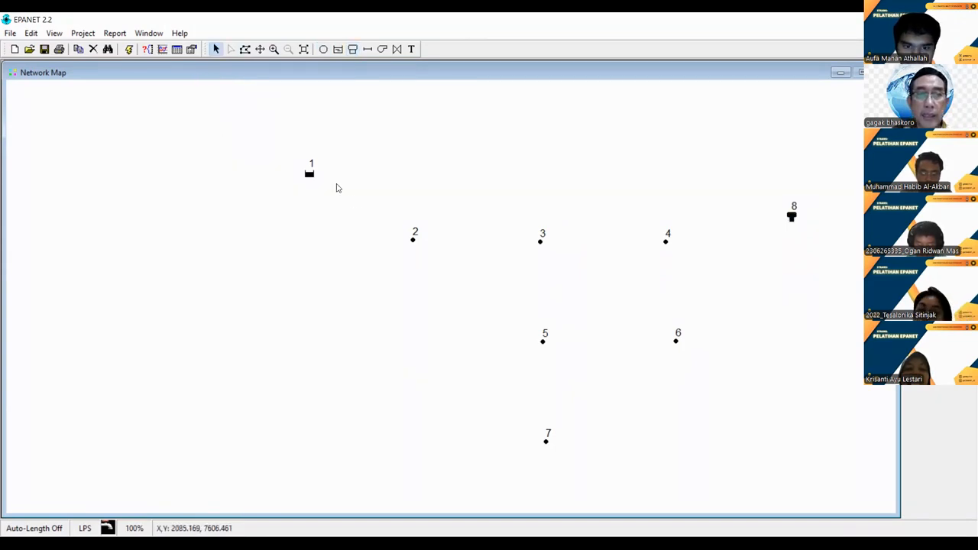
pyautogui.doubleClick(310, 175)
pyautogui.moveTo(311, 175); pyautogui.dragTo(308, 235)
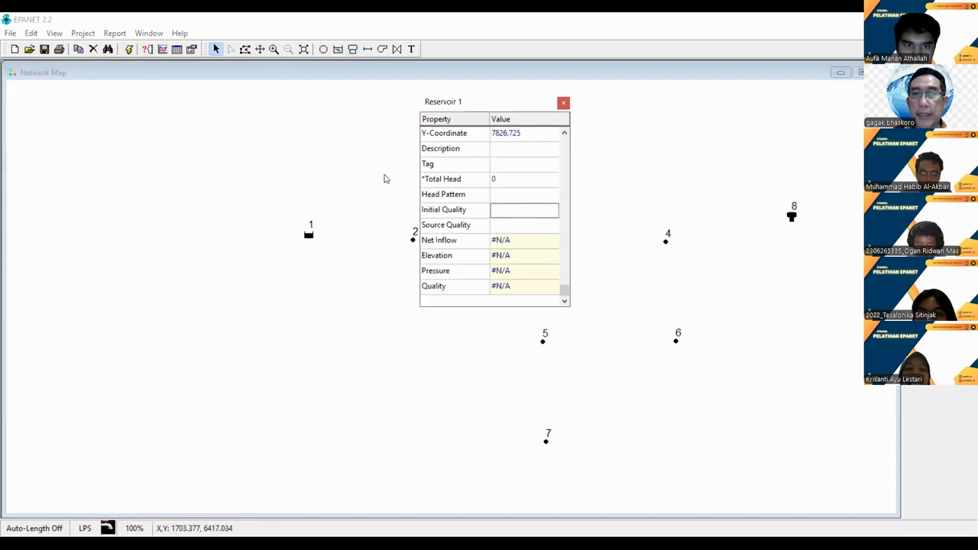
pyautogui.click(563, 103)
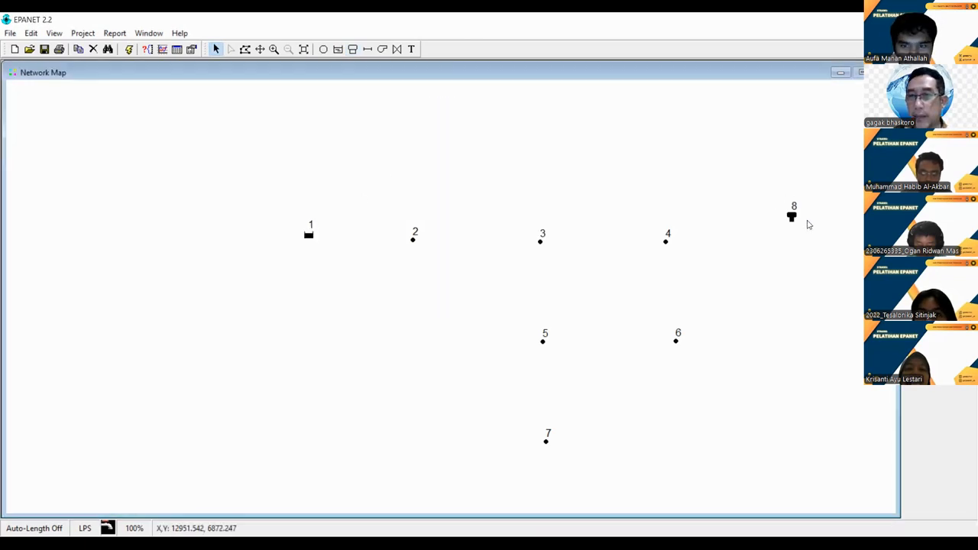
pyautogui.doubleClick(796, 219)
pyautogui.moveTo(796, 219); pyautogui.dragTo(798, 241)
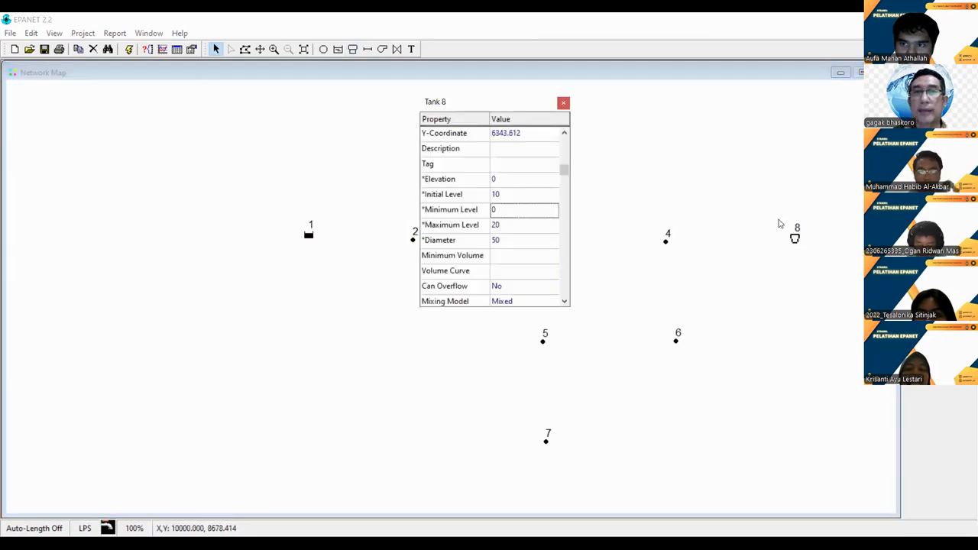
pyautogui.click(565, 104)
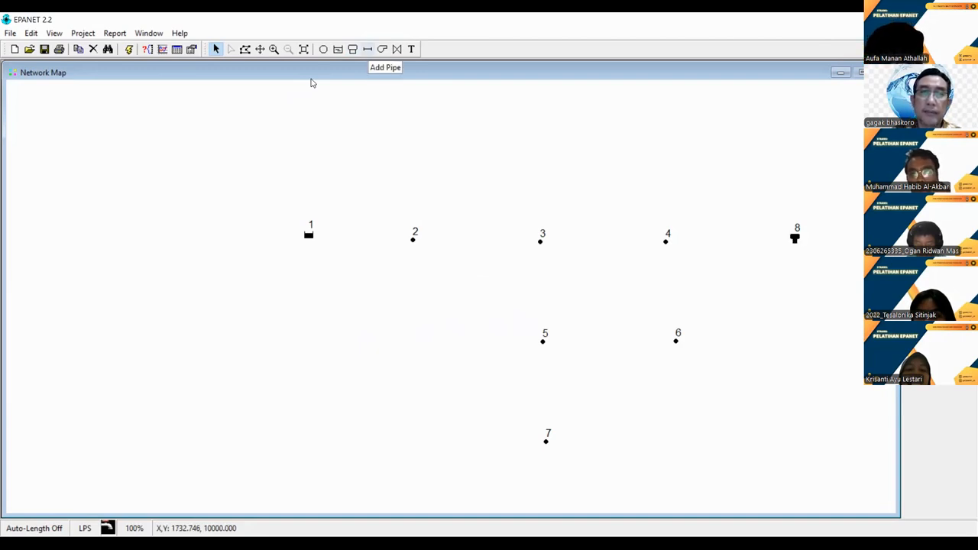
# Step: Draw pipes from junction 2 to junction 3 and from junction 3 to junction 4
pyautogui.click(368, 49)
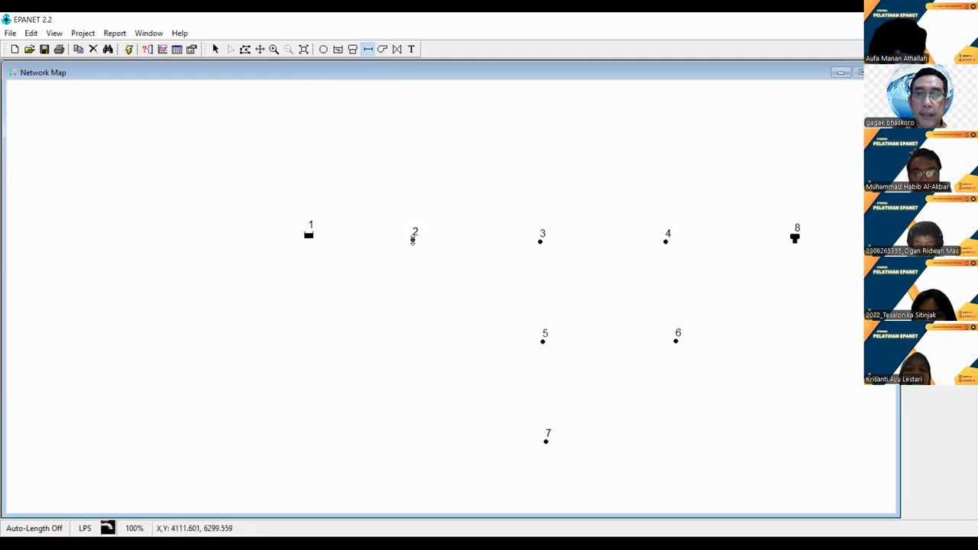
pyautogui.click(413, 240)
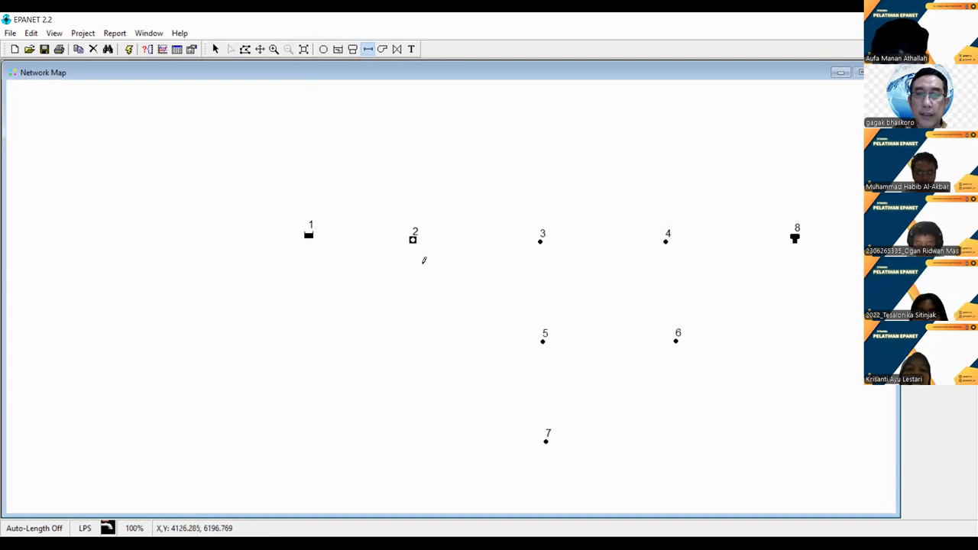
pyautogui.click(541, 241)
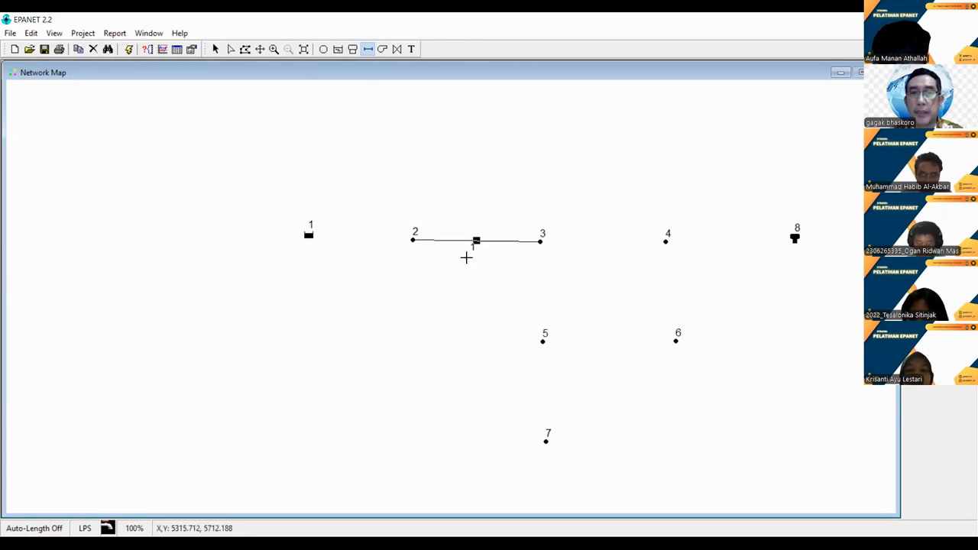
pyautogui.click(541, 239)
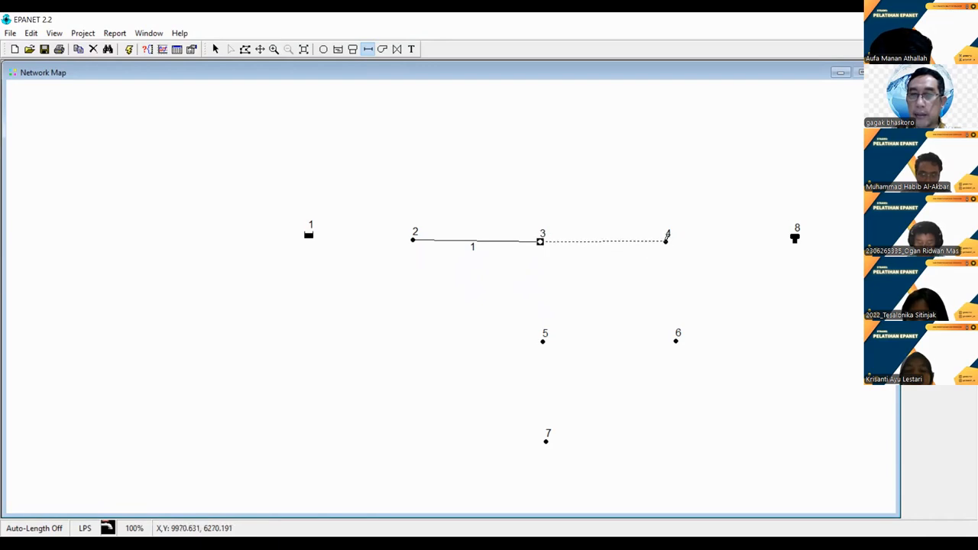
pyautogui.click(667, 239)
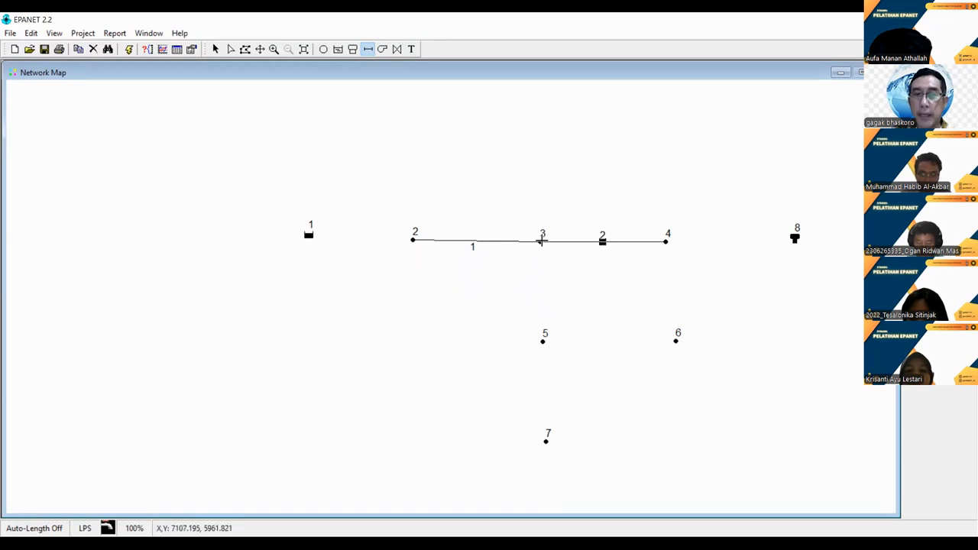
# Step: Close the loop with pipes from junction 3 to 5, from 5 to 6, and from 4 to 6
pyautogui.click(541, 239)
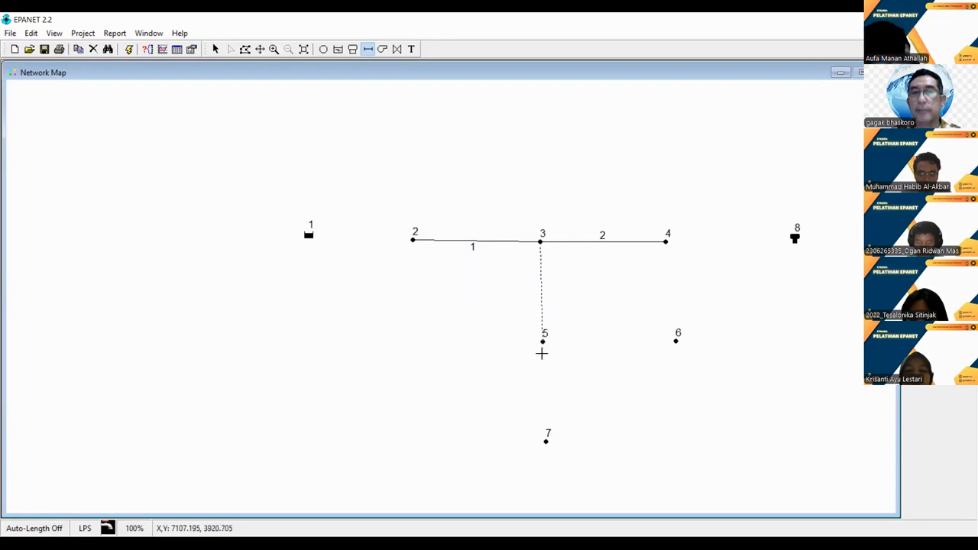
pyautogui.click(542, 353)
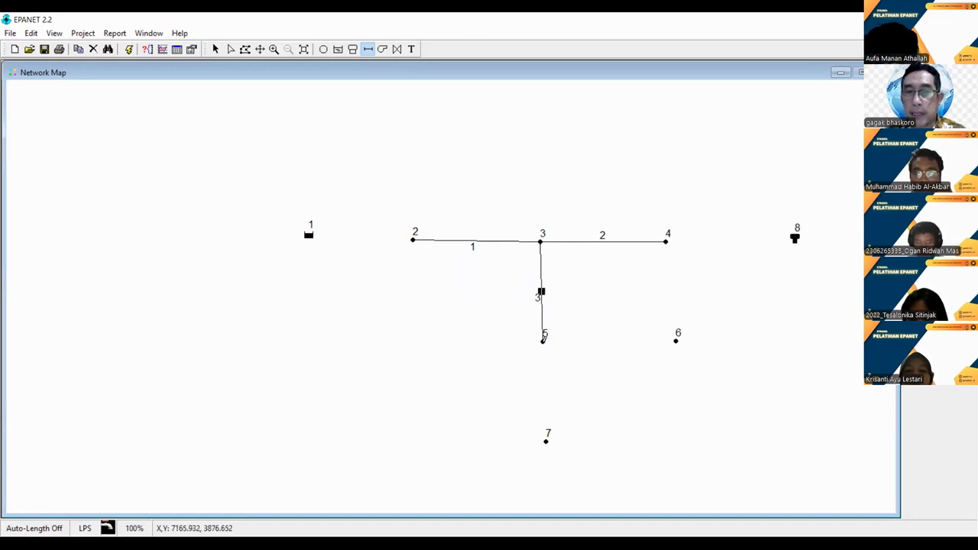
pyautogui.click(543, 342)
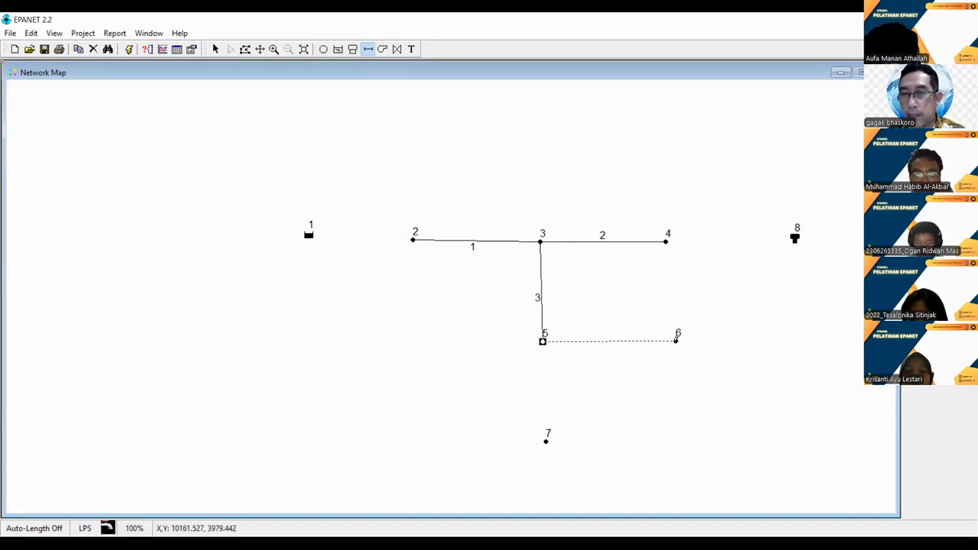
pyautogui.click(676, 340)
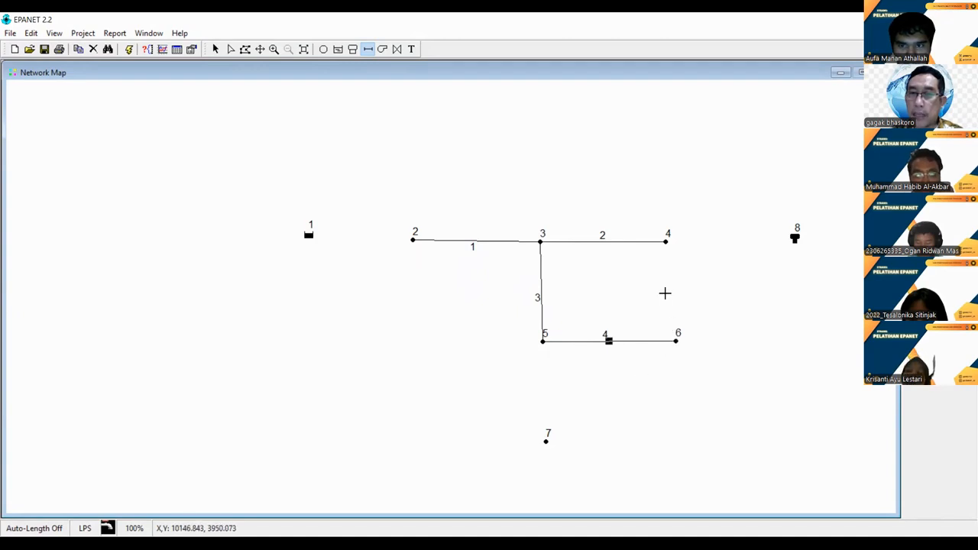
pyautogui.click(667, 241)
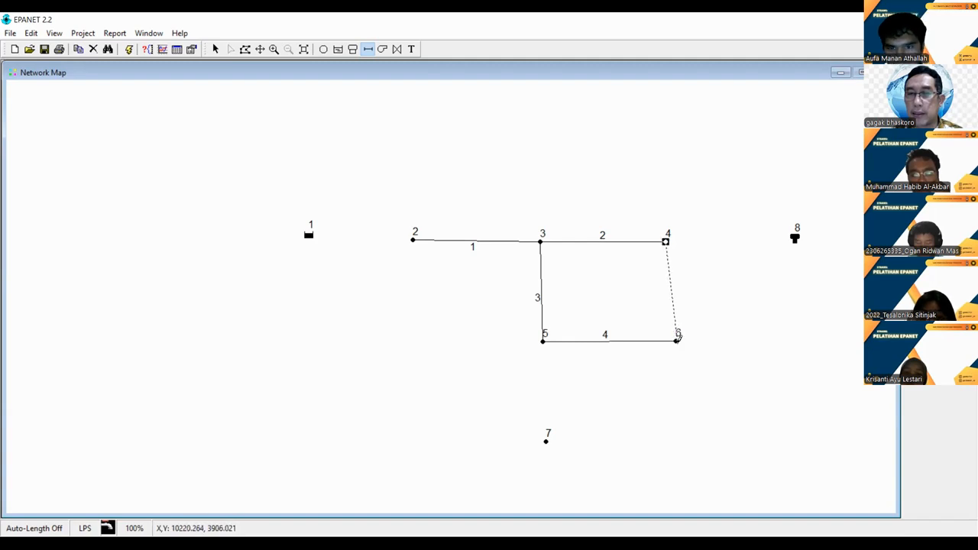
pyautogui.click(676, 341)
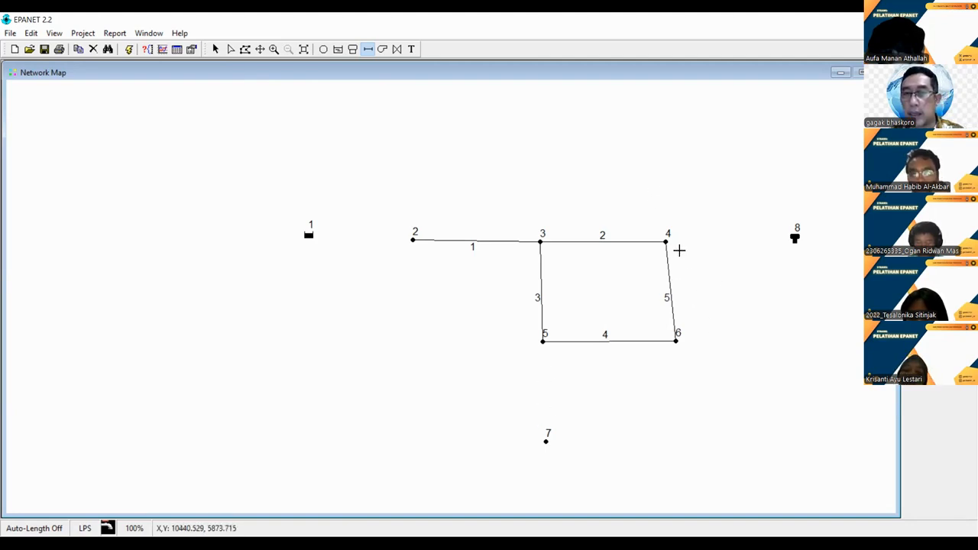
# Step: Draw one pipe from junction 4 to the tank and another from junction 5 down to junction 7
pyautogui.click(667, 241)
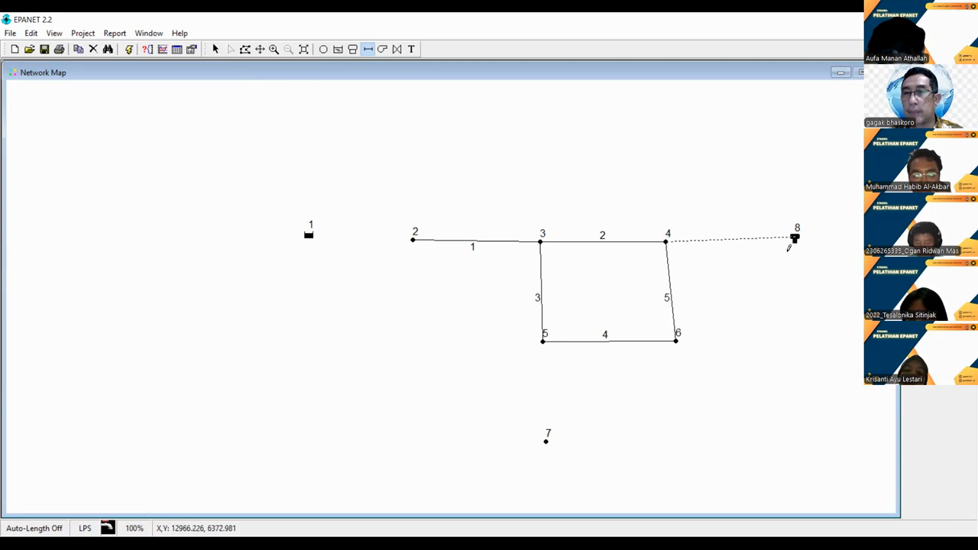
pyautogui.click(795, 240)
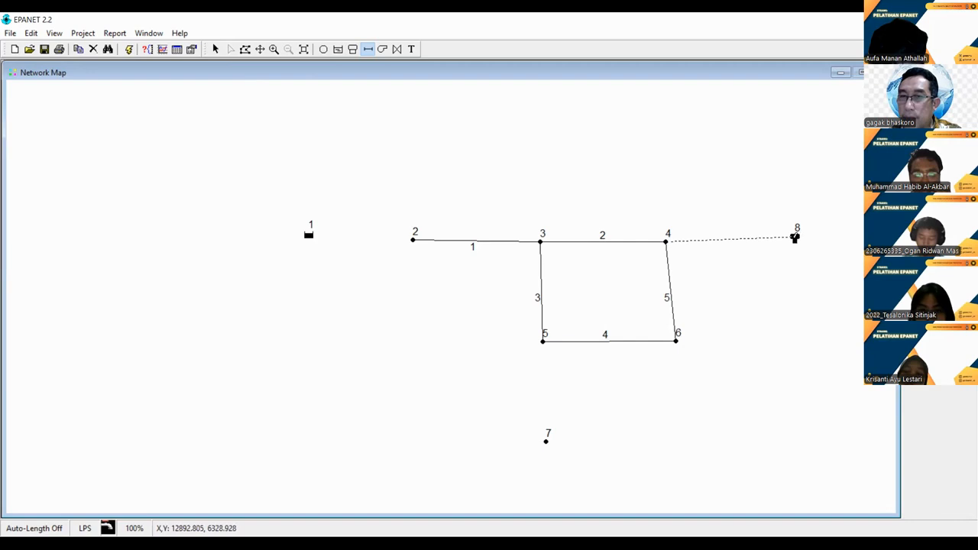
pyautogui.click(795, 239)
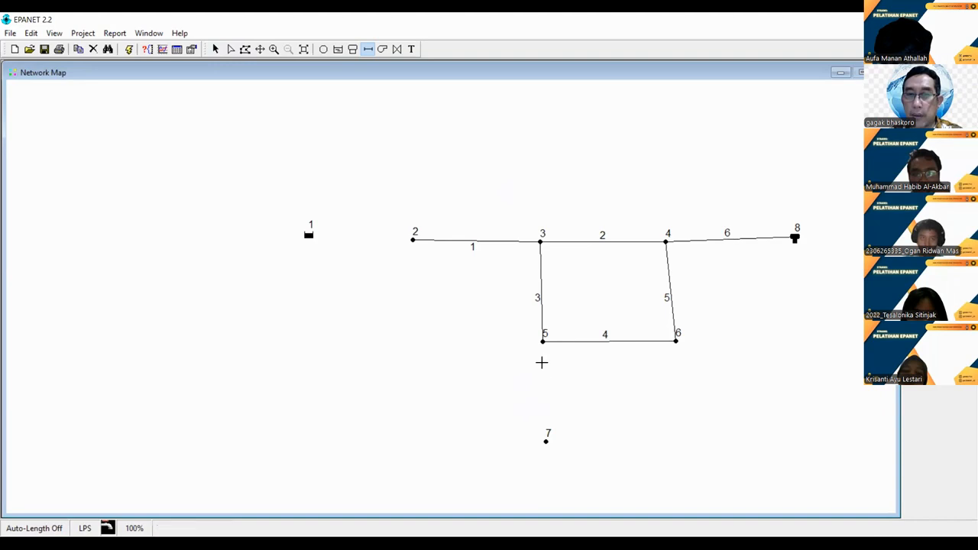
pyautogui.click(544, 337)
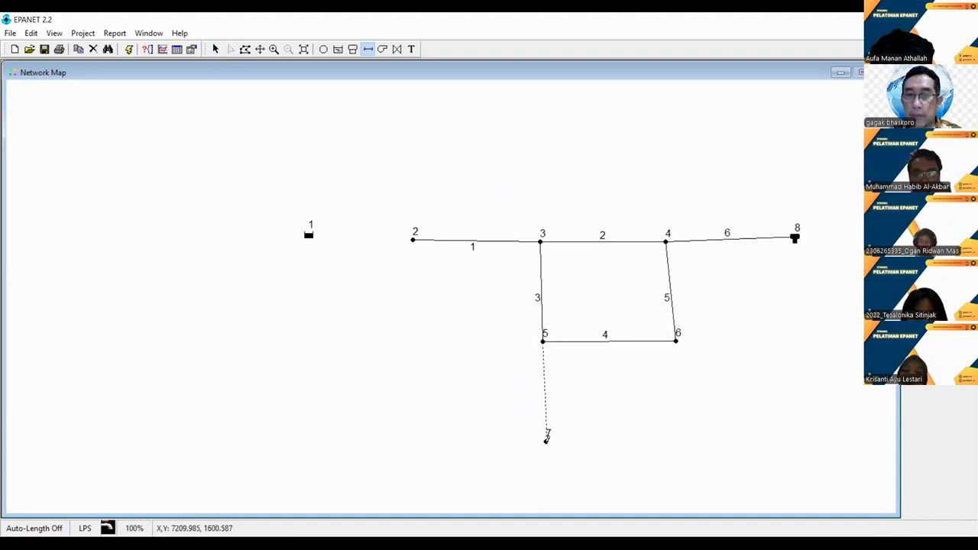
pyautogui.click(549, 451)
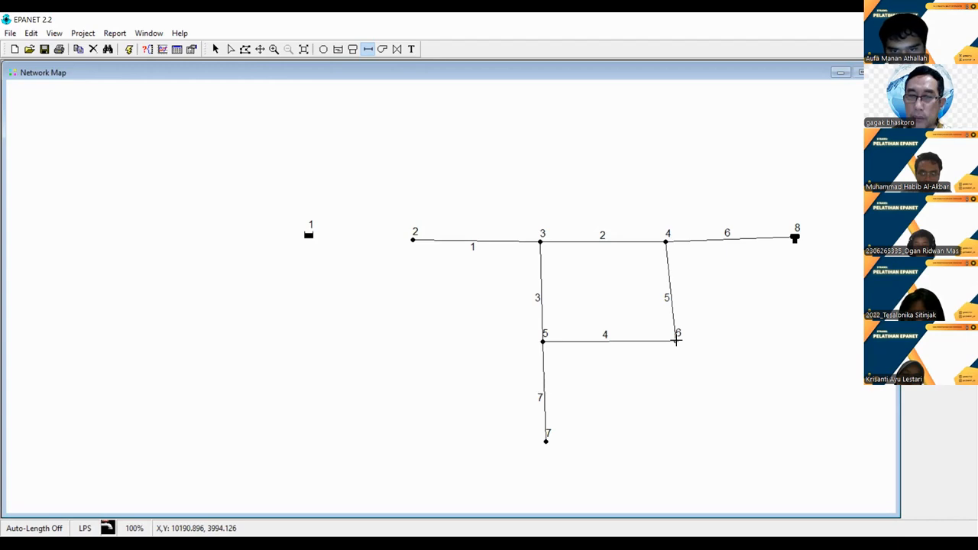
# Step: Draw a curved pipe from junction 6 to junction 7, bending outward through intermediate vertices
pyautogui.click(676, 341)
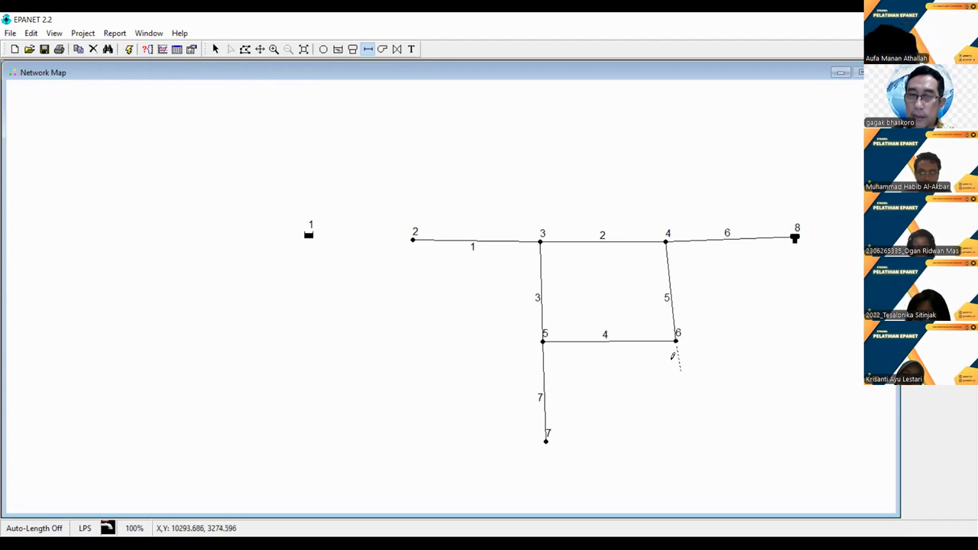
pyautogui.click(672, 369)
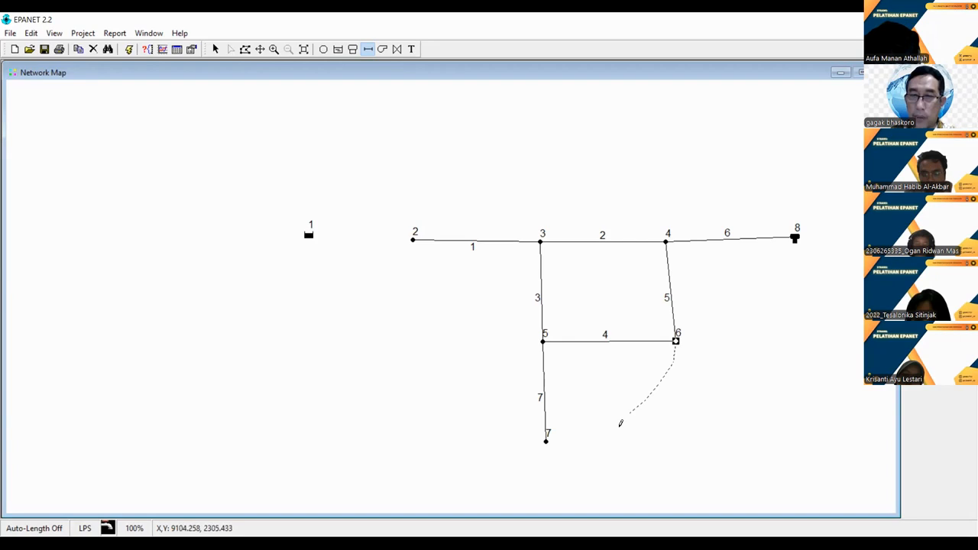
pyautogui.click(610, 427)
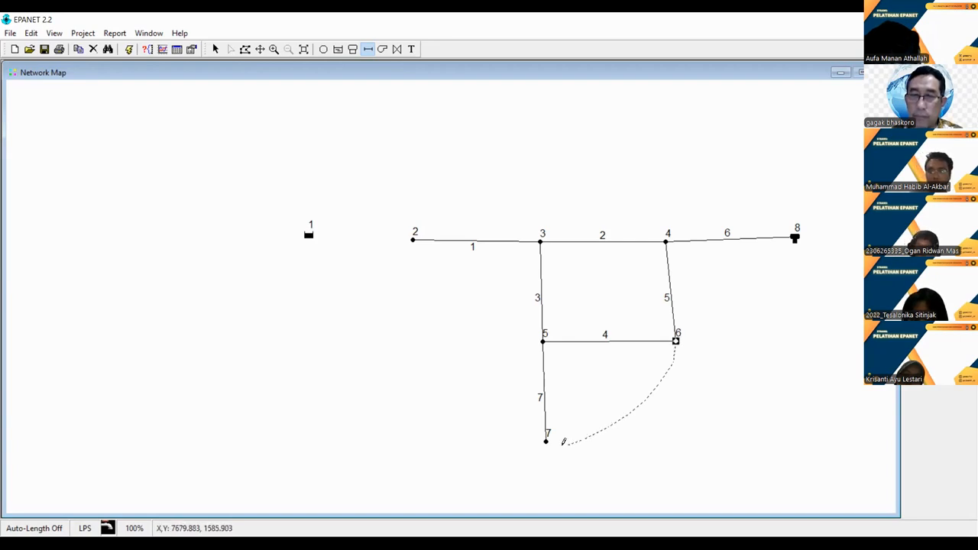
pyautogui.click(547, 440)
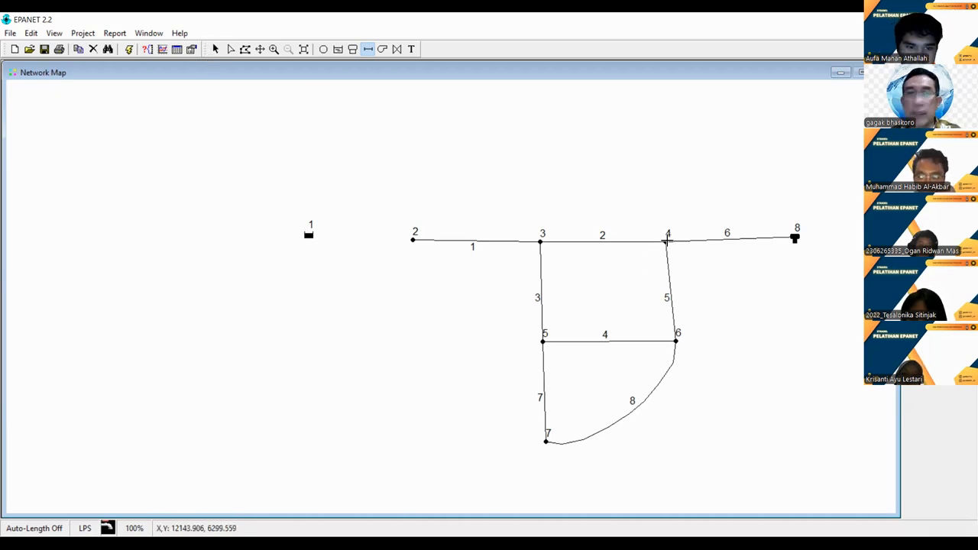
# Step: Straighten the vertical pipes by moving junction 4 directly above junction 6 and junction 7 directly below junction 5
pyautogui.click(216, 50)
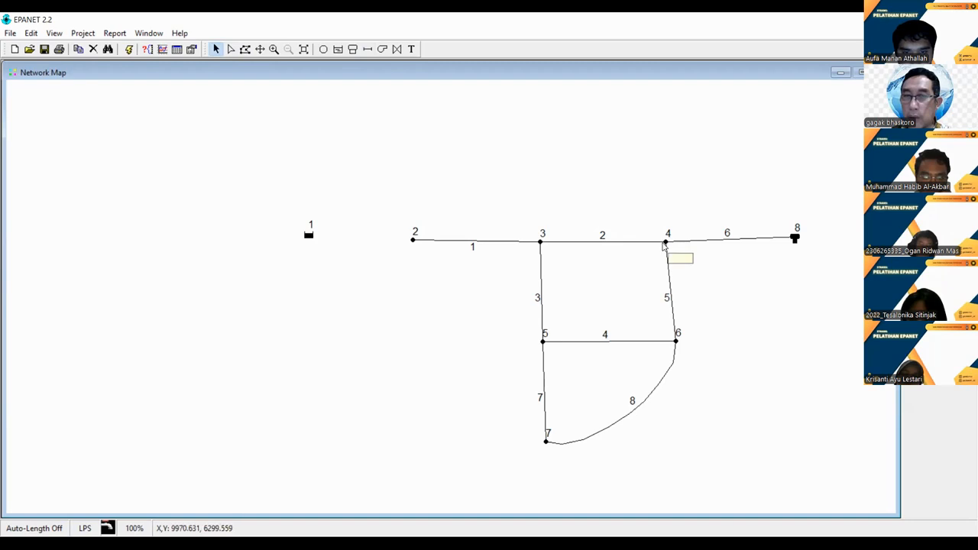
pyautogui.moveTo(668, 243); pyautogui.dragTo(677, 242)
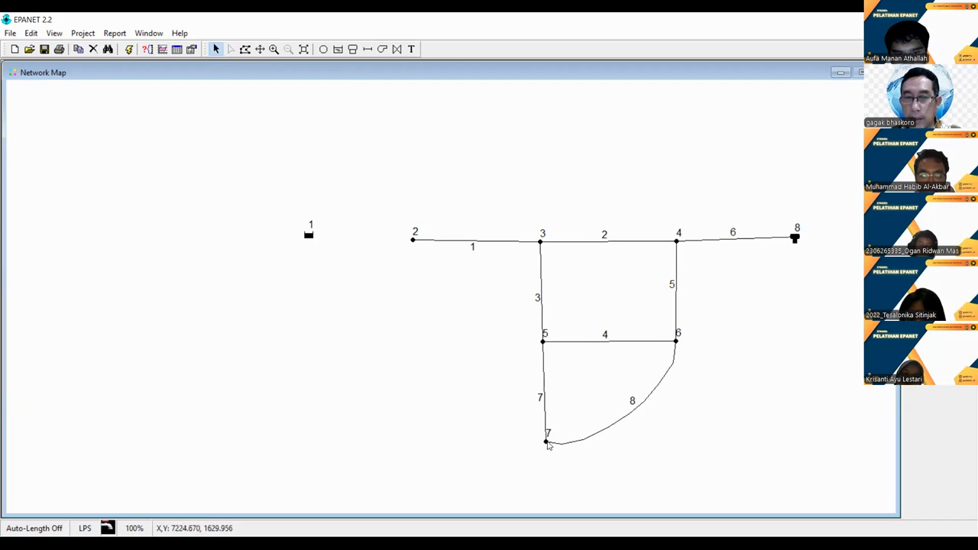
pyautogui.moveTo(544, 444); pyautogui.dragTo(541, 444)
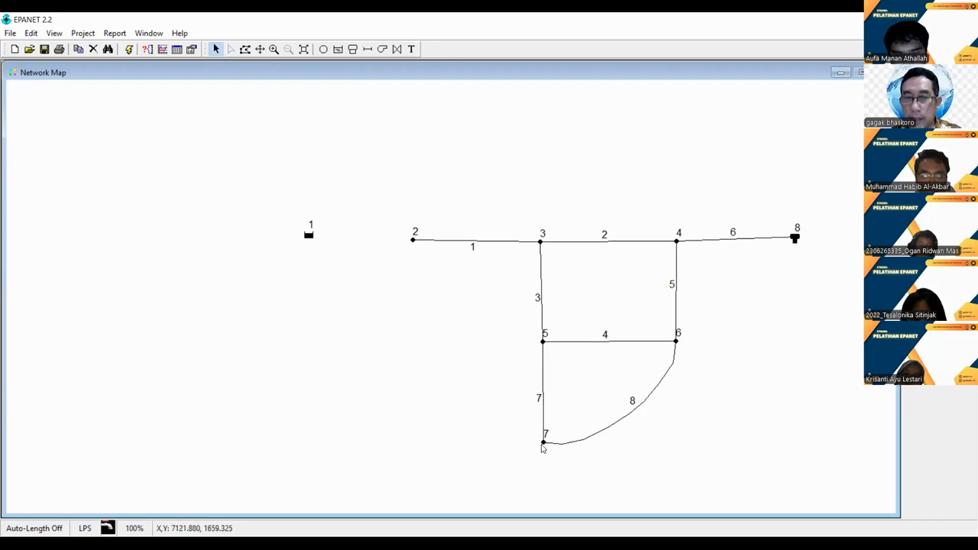
pyautogui.click(663, 405)
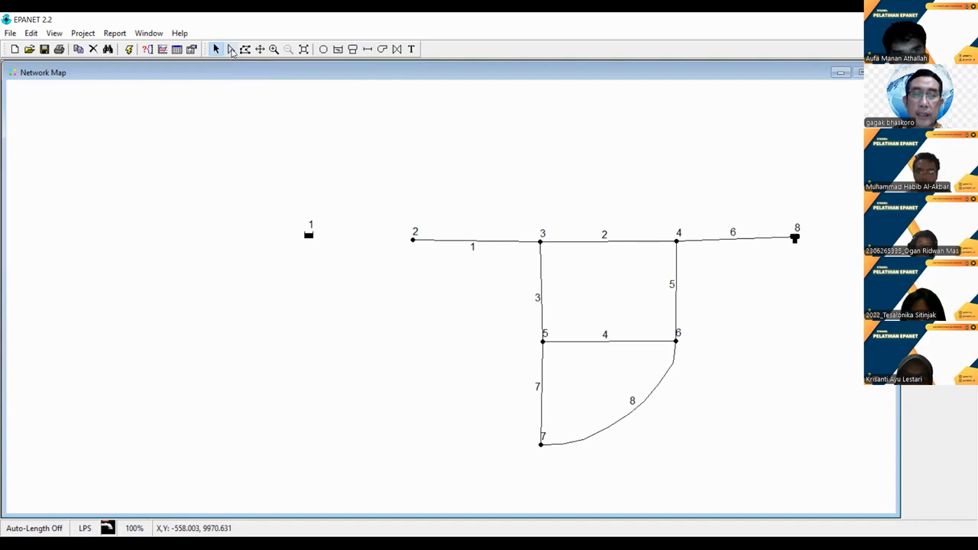
# Step: Smooth the curved pipe between junctions 6 and 7 by repositioning its intermediate vertices
pyautogui.click(232, 50)
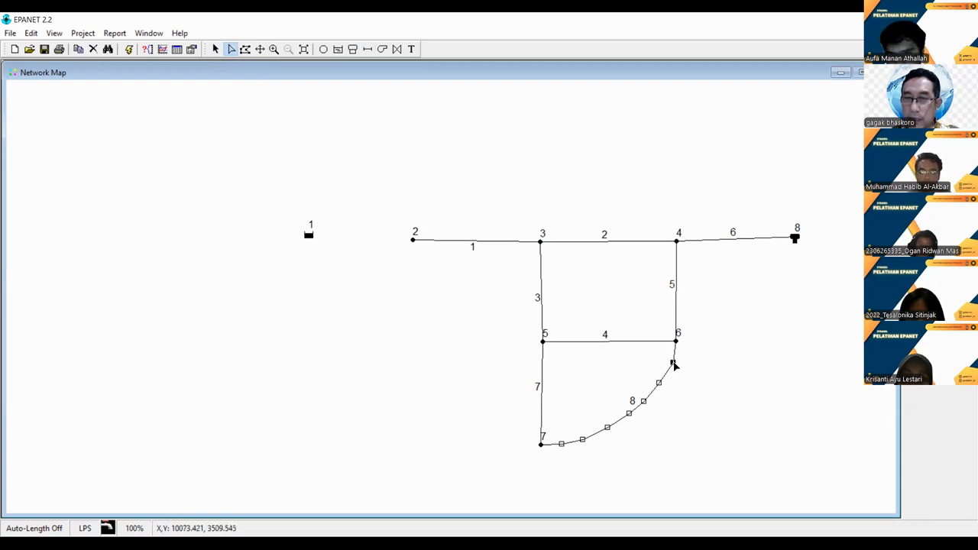
pyautogui.moveTo(675, 363); pyautogui.dragTo(651, 397)
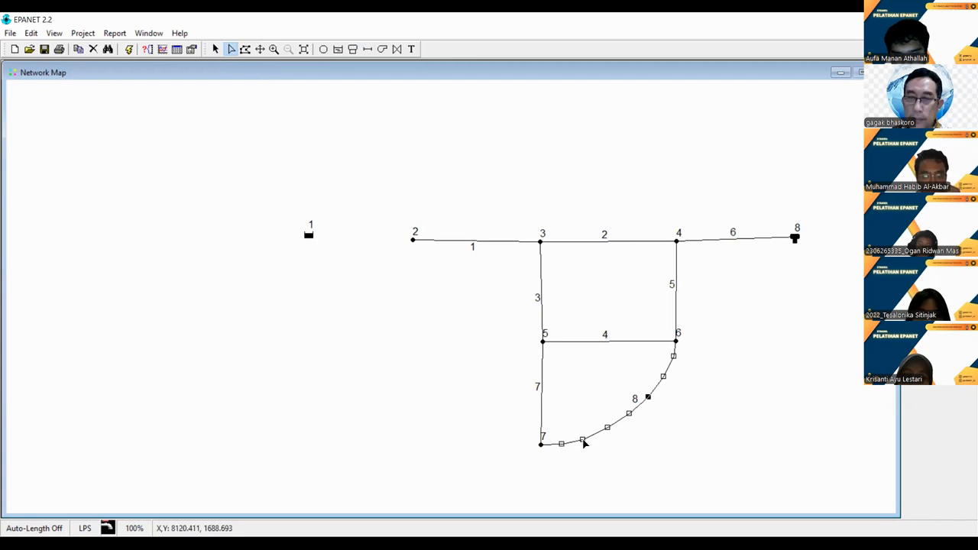
pyautogui.moveTo(583, 443)
pyautogui.mouseDown()
pyautogui.moveTo(590, 435)
pyautogui.moveTo(567, 443)
pyautogui.mouseUp()
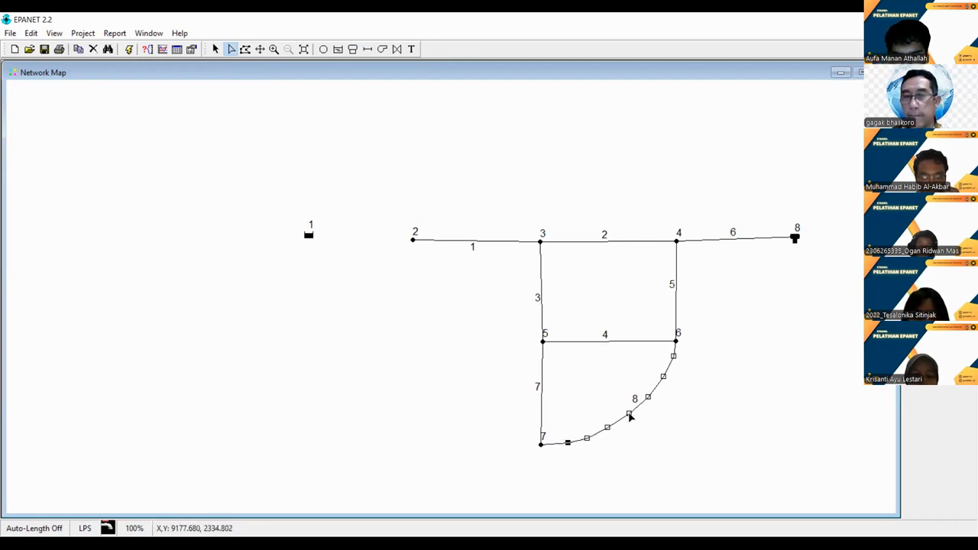
pyautogui.moveTo(628, 413); pyautogui.dragTo(644, 401)
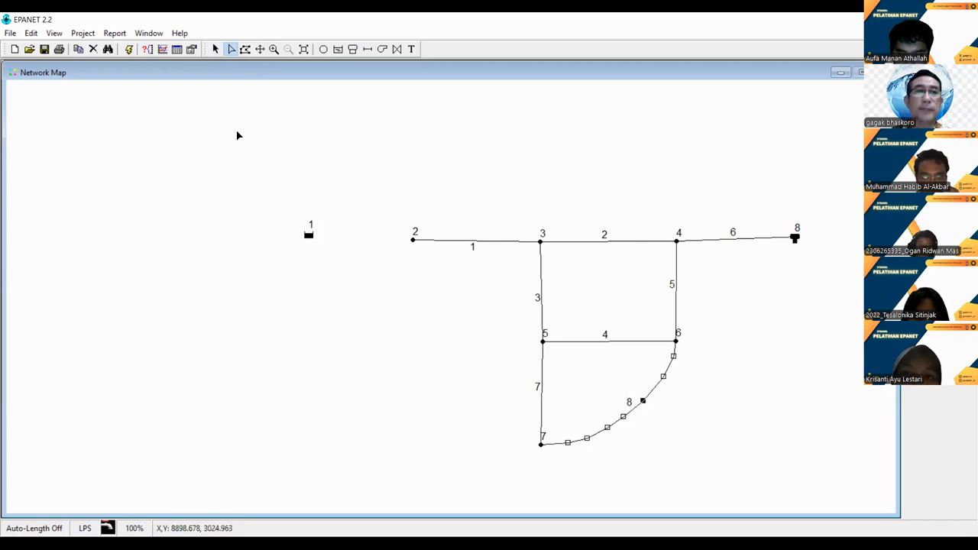
pyautogui.click(216, 49)
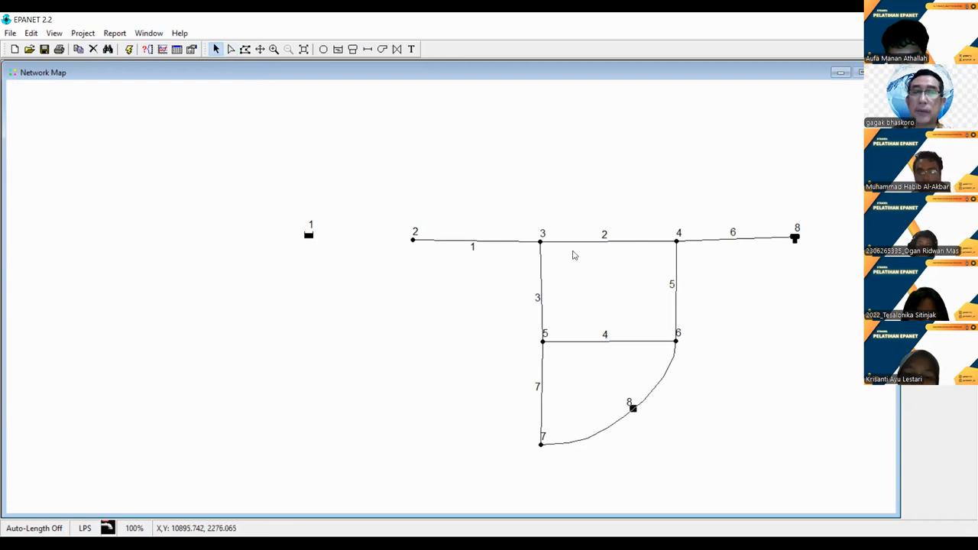
pyautogui.click(443, 264)
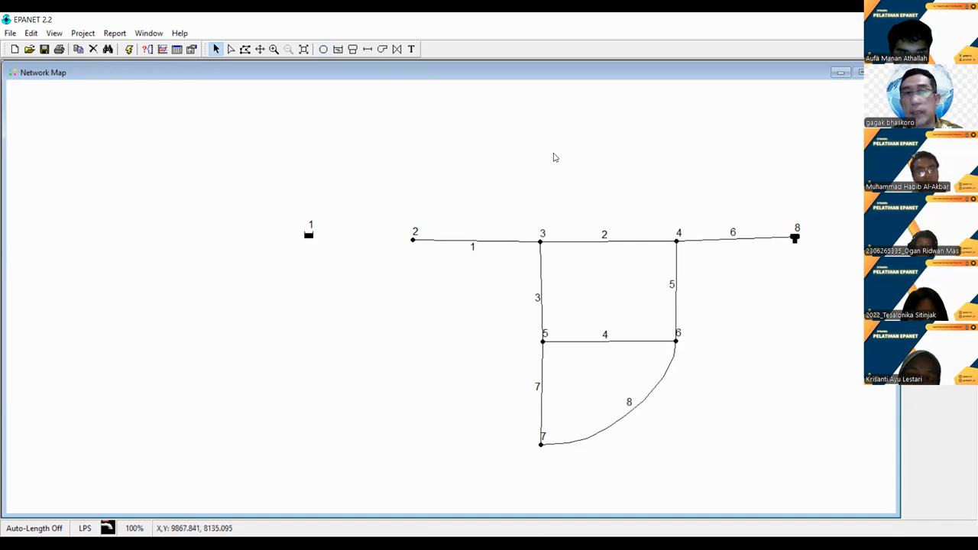
# Step: Add a pump link from reservoir 1 to junction 2
pyautogui.click(382, 49)
pyautogui.click(309, 232)
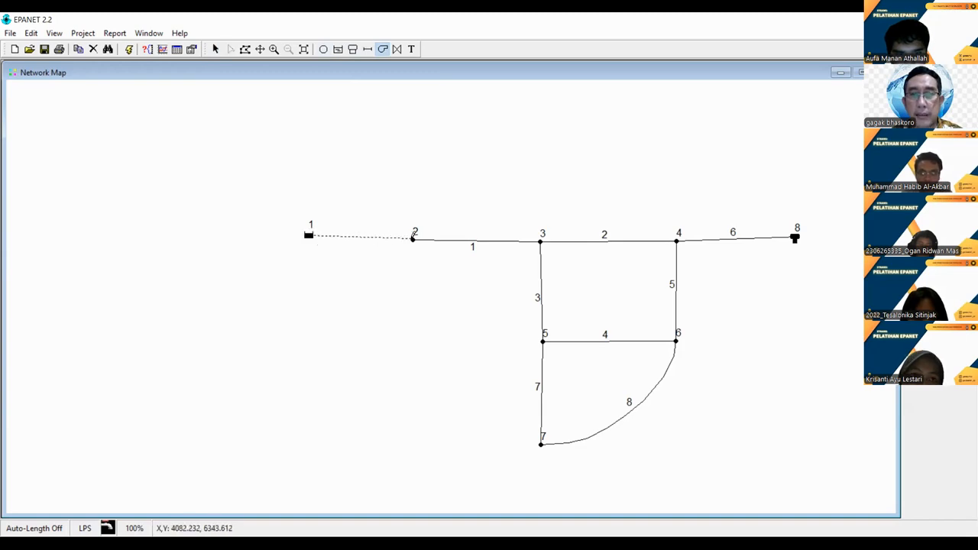
pyautogui.click(413, 239)
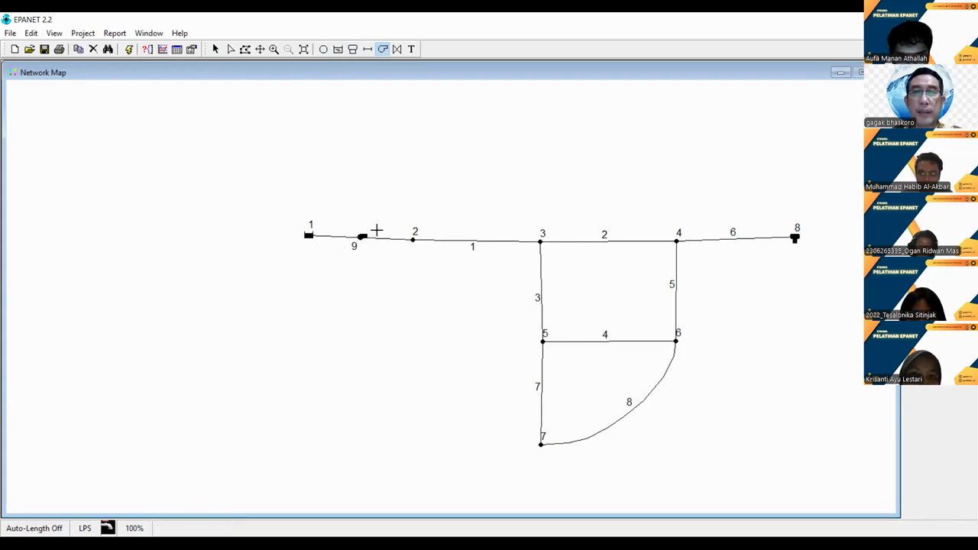
pyautogui.click(214, 49)
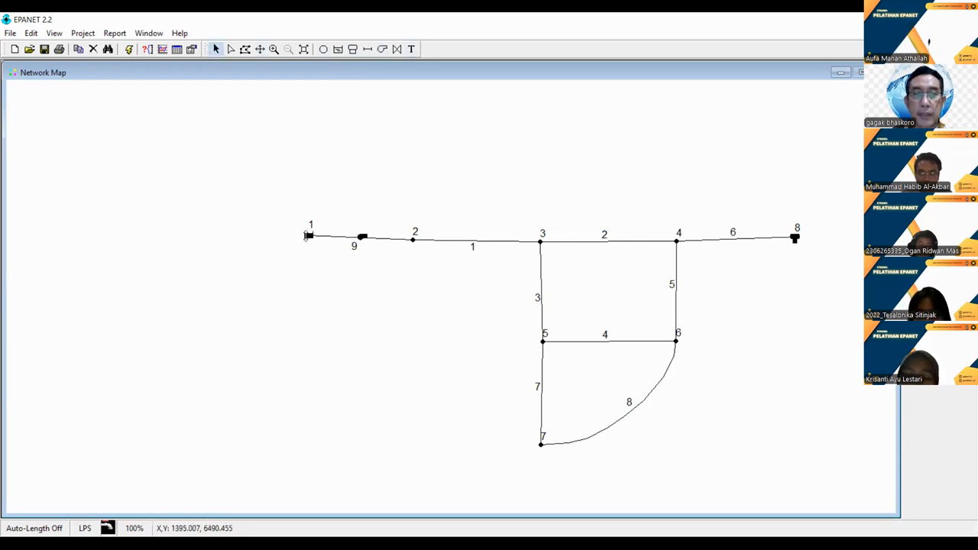
# Step: Move reservoir 1 closer to junction 2, level with it, and close its property editor
pyautogui.doubleClick(310, 236)
pyautogui.moveTo(310, 237); pyautogui.dragTo(369, 240)
pyautogui.click(563, 104)
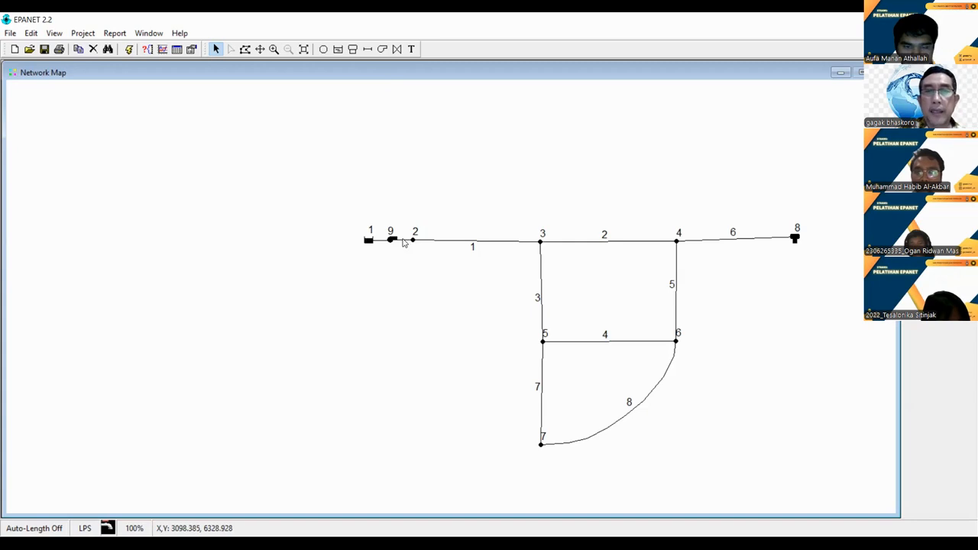
# Step: Set the total head of reservoir 1 to 101 and move the property editor clear of the pipes near junction 3
pyautogui.doubleClick(371, 252)
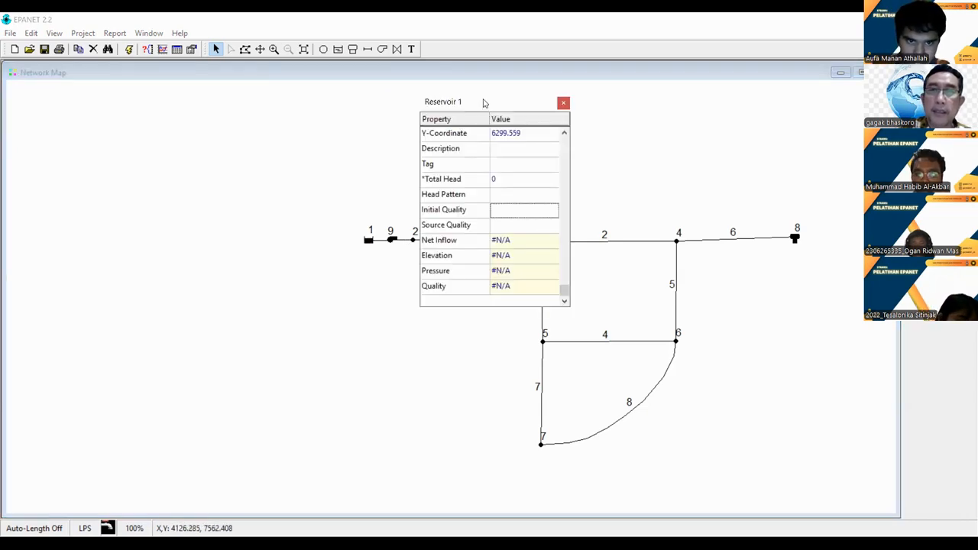
pyautogui.moveTo(483, 103); pyautogui.dragTo(522, 129)
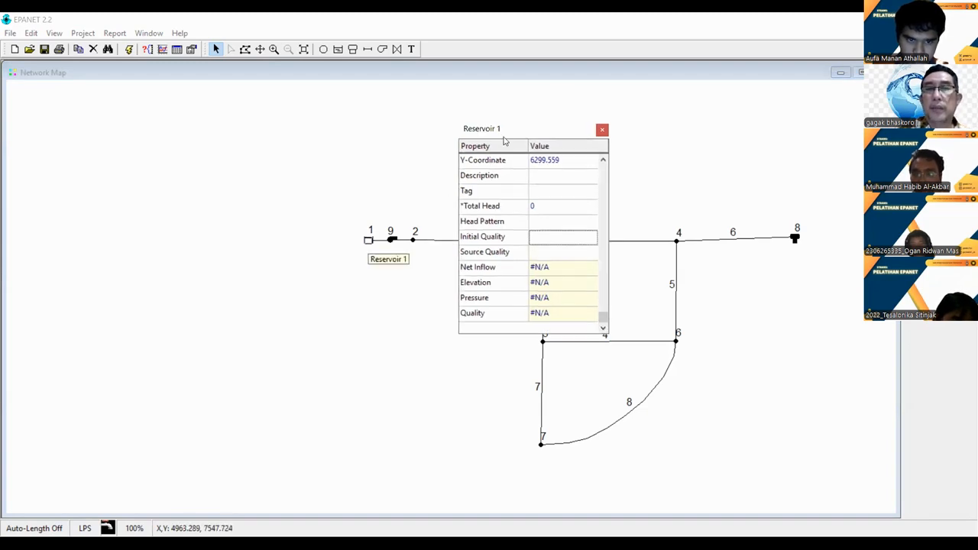
pyautogui.click(540, 206)
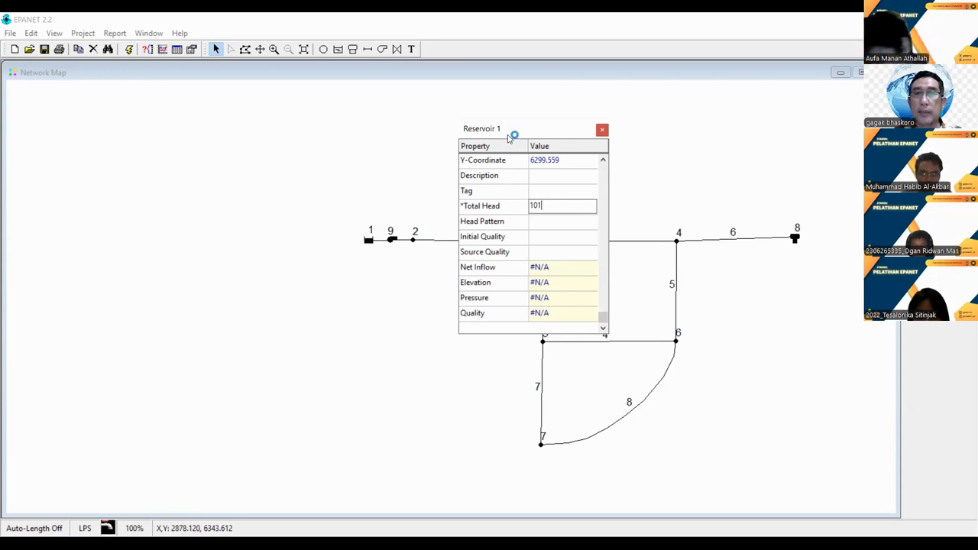
pyautogui.moveTo(517, 131); pyautogui.dragTo(634, 113)
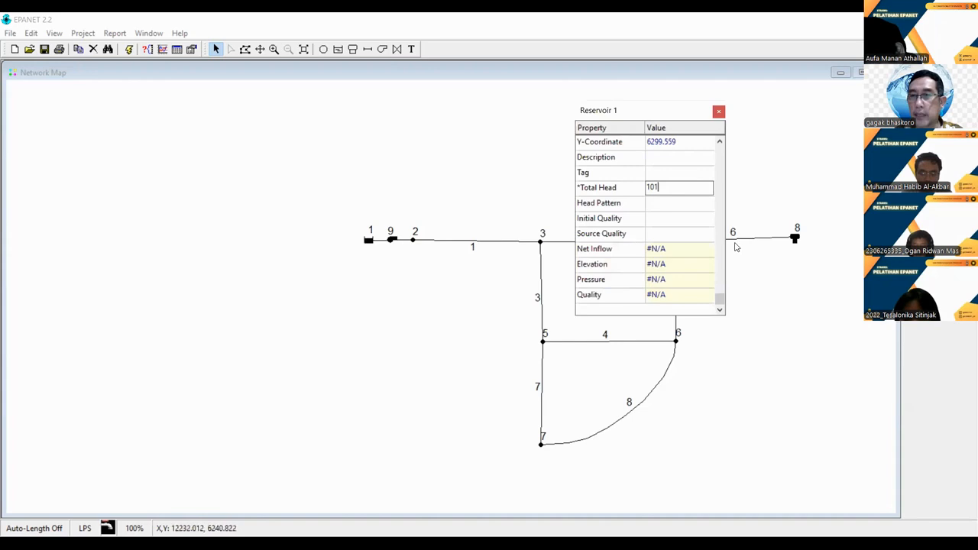
# Step: Check reservoir 1's total head against junction 2 and set junction 2's elevation to 100
pyautogui.click(413, 240)
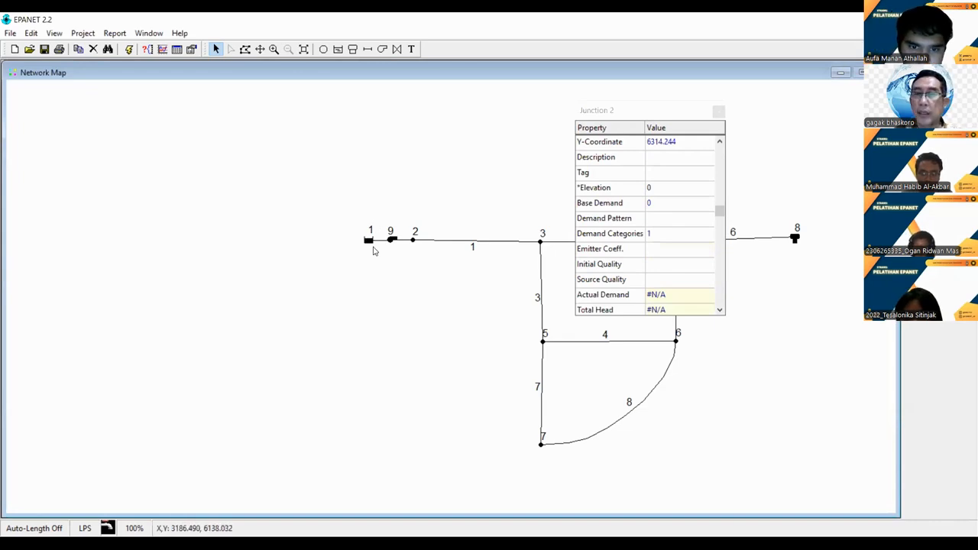
pyautogui.click(369, 241)
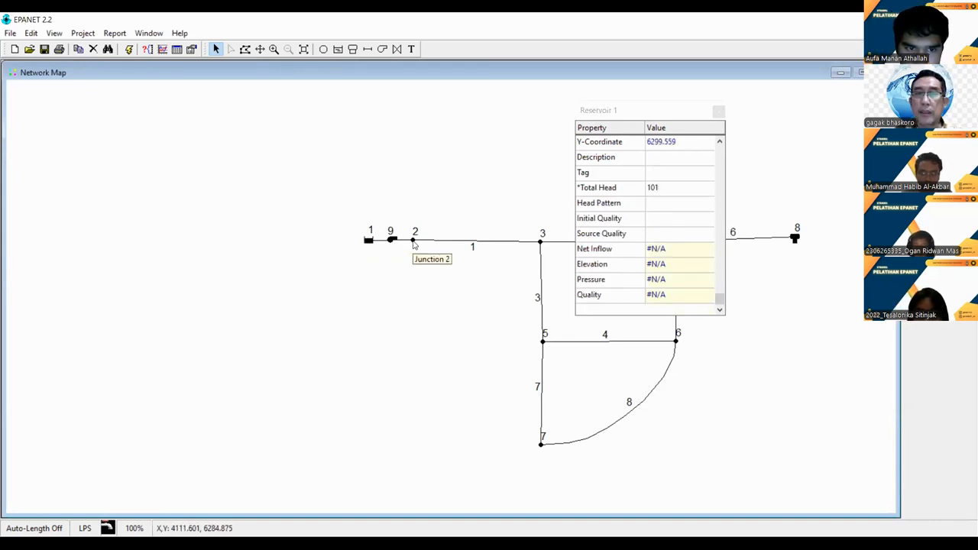
pyautogui.click(413, 242)
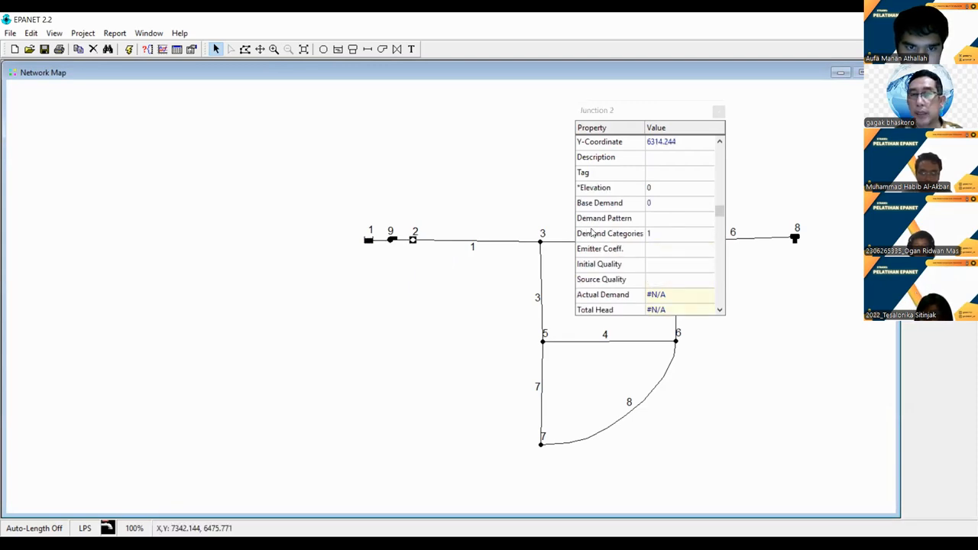
pyautogui.click(683, 194)
pyautogui.write('100')
pyautogui.press('Return')
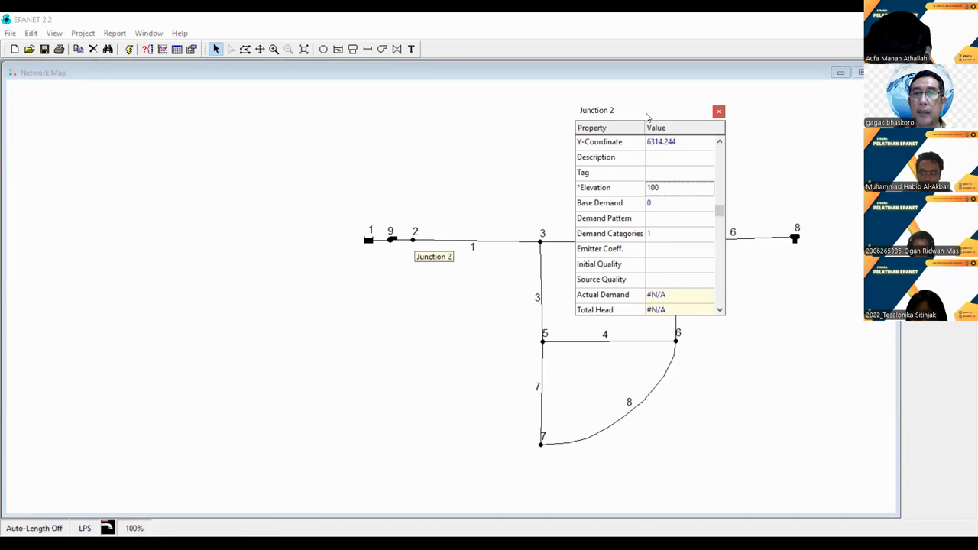
# Step: Set junction 3's elevation to 105 and its base demand to 1
pyautogui.moveTo(651, 114); pyautogui.dragTo(778, 88)
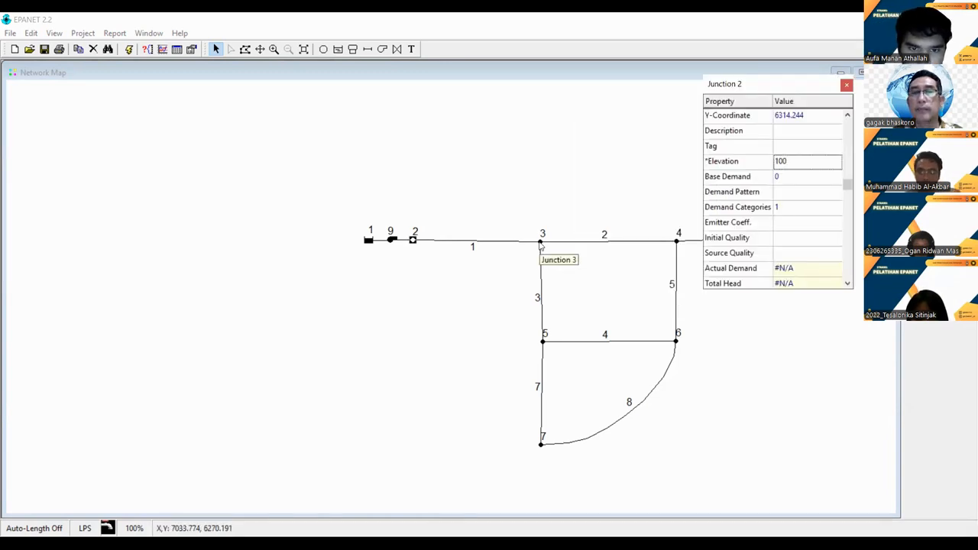
pyautogui.click(541, 243)
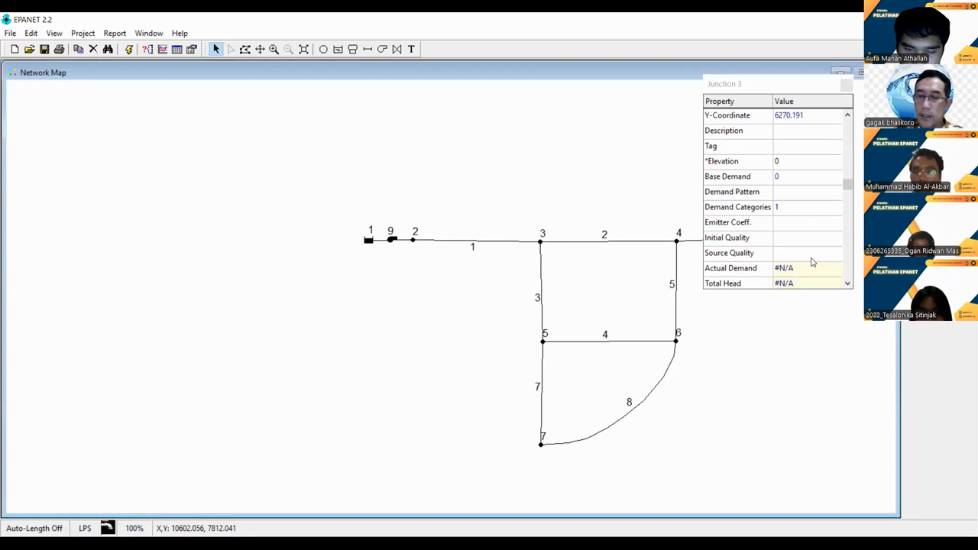
pyautogui.click(803, 161)
pyautogui.write('105')
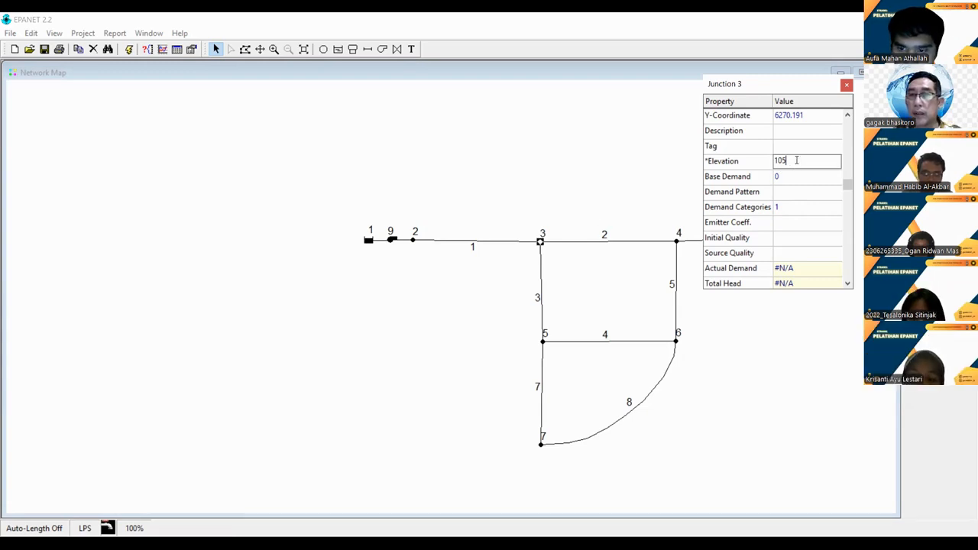
pyautogui.click(785, 181)
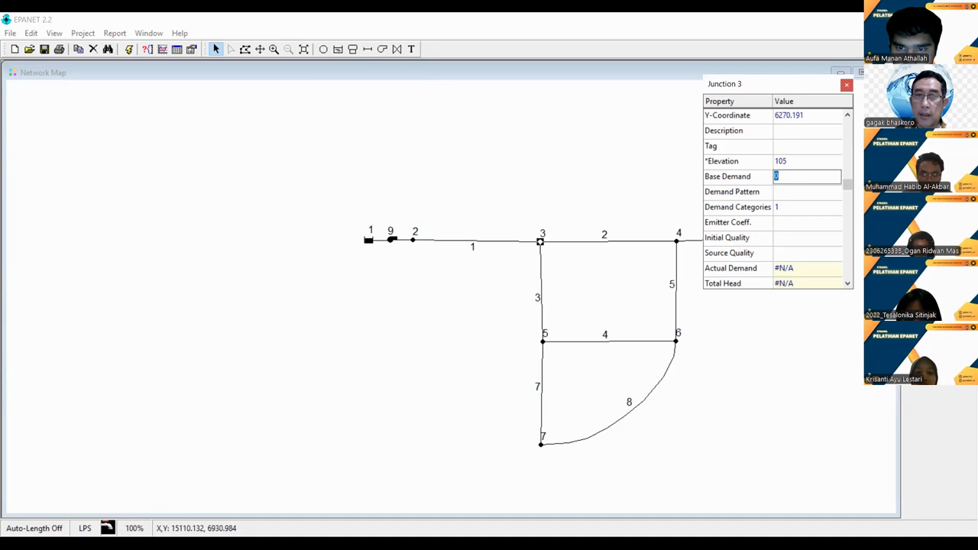
pyautogui.write('1')
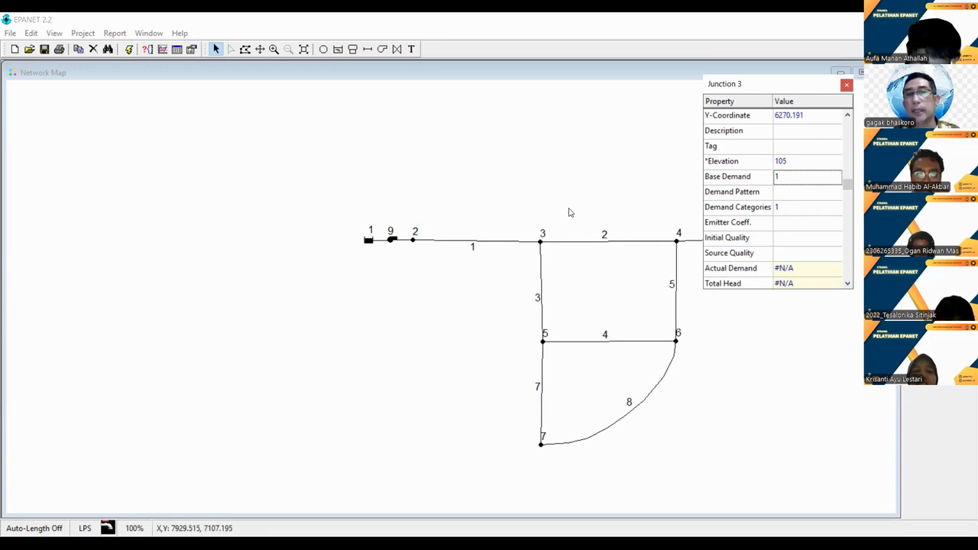
# Step: Set junction 4's elevation to 106 and its base demand to 2, keeping the property editor clear of the tank
pyautogui.click(676, 241)
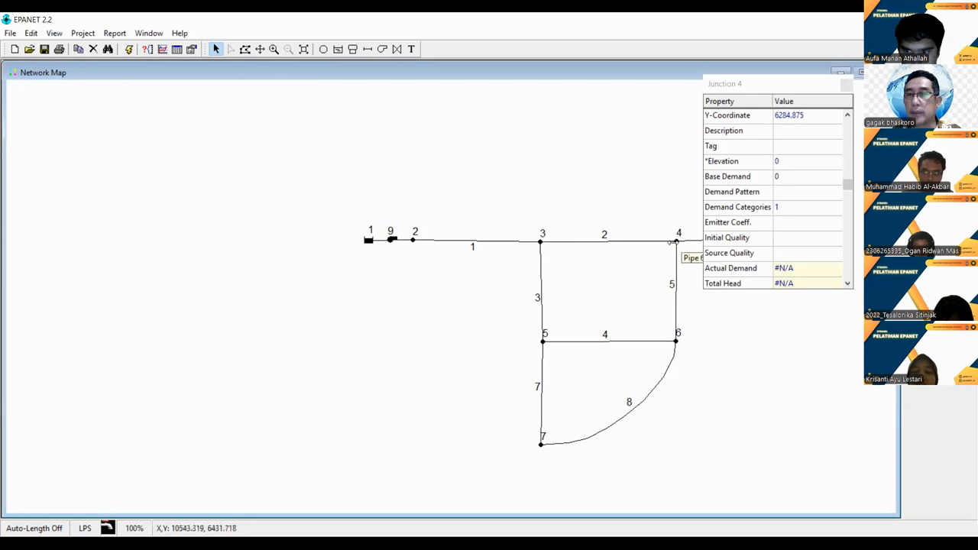
pyautogui.moveTo(792, 85); pyautogui.dragTo(807, 273)
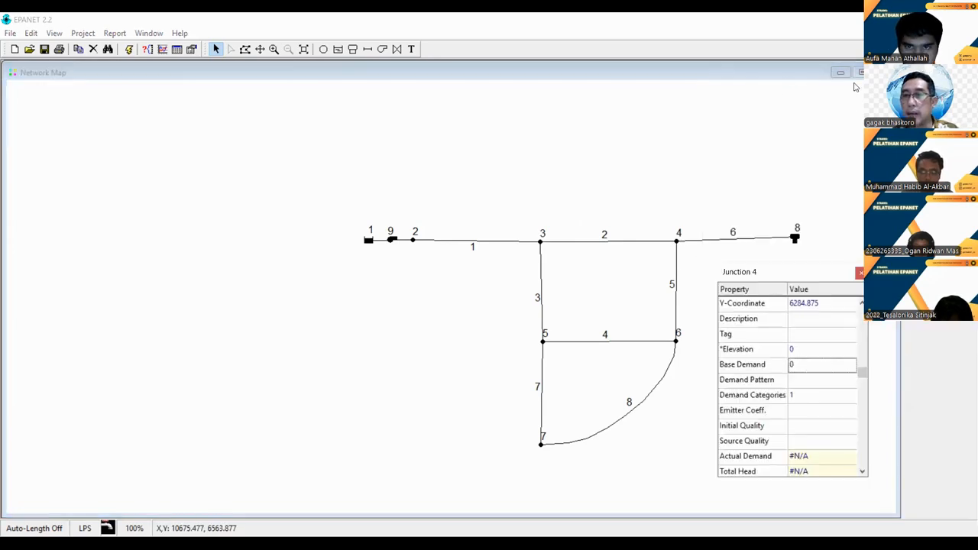
pyautogui.click(540, 243)
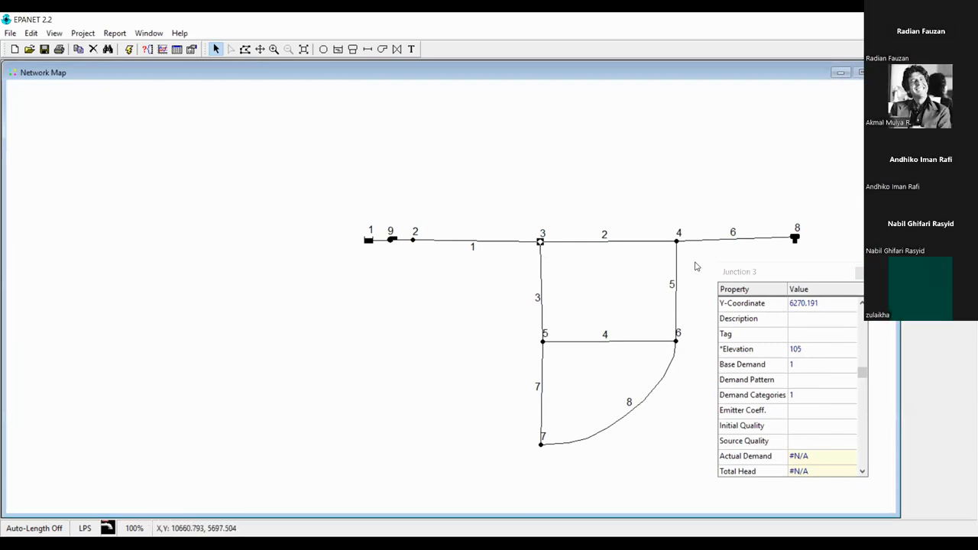
pyautogui.click(676, 242)
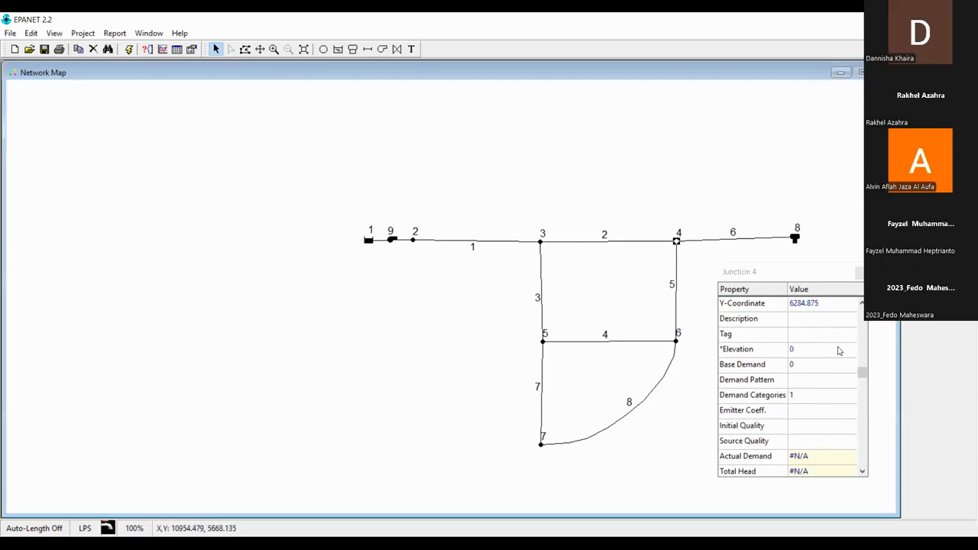
pyautogui.click(815, 353)
pyautogui.write('106')
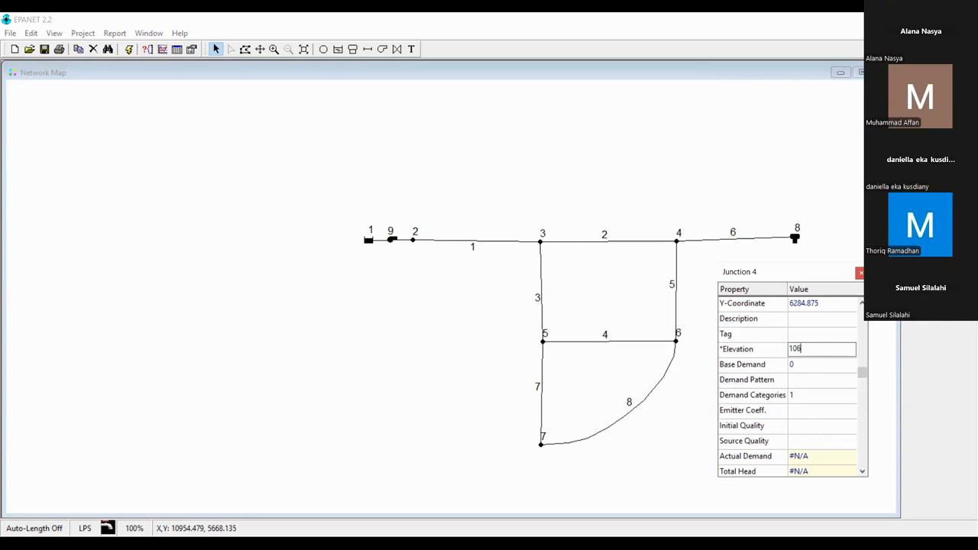
pyautogui.press('Return')
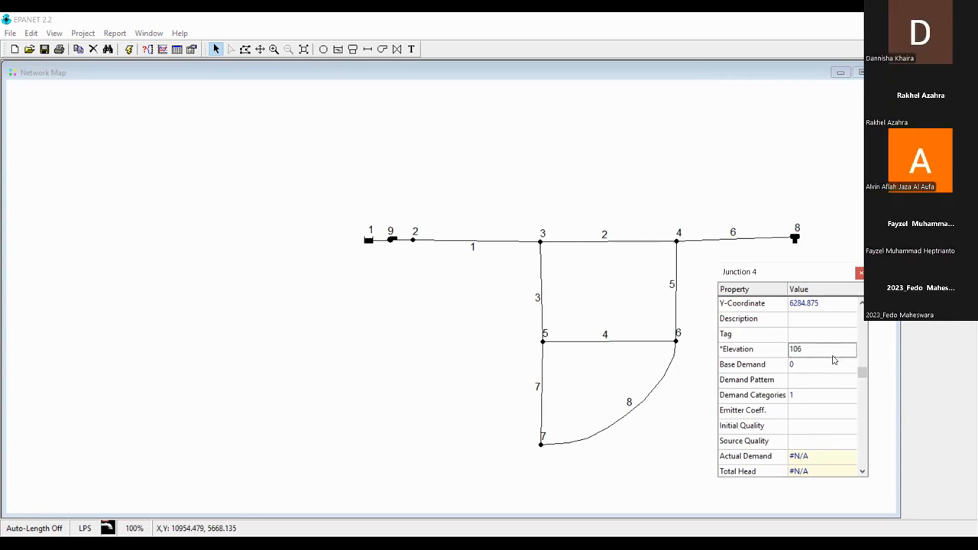
pyautogui.click(834, 359)
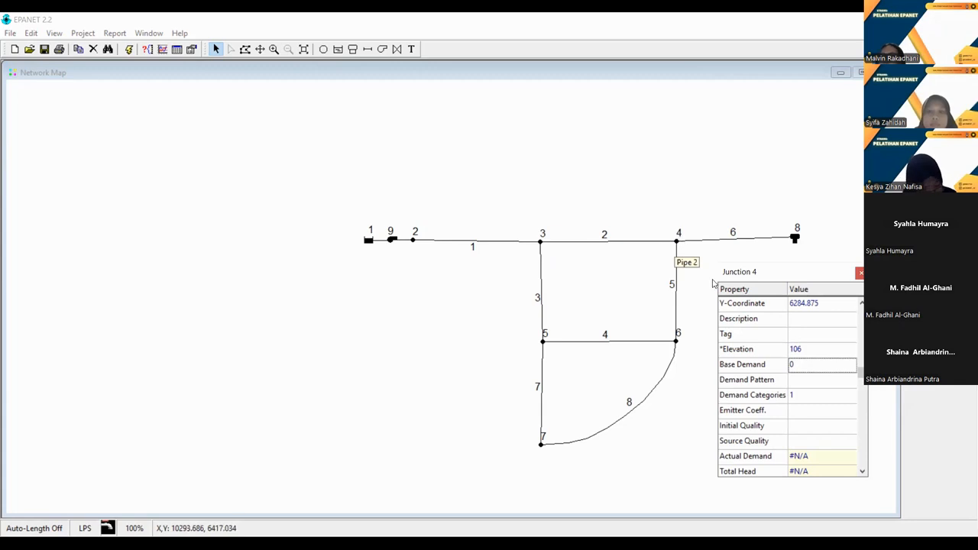
pyautogui.click(808, 370)
pyautogui.write('2')
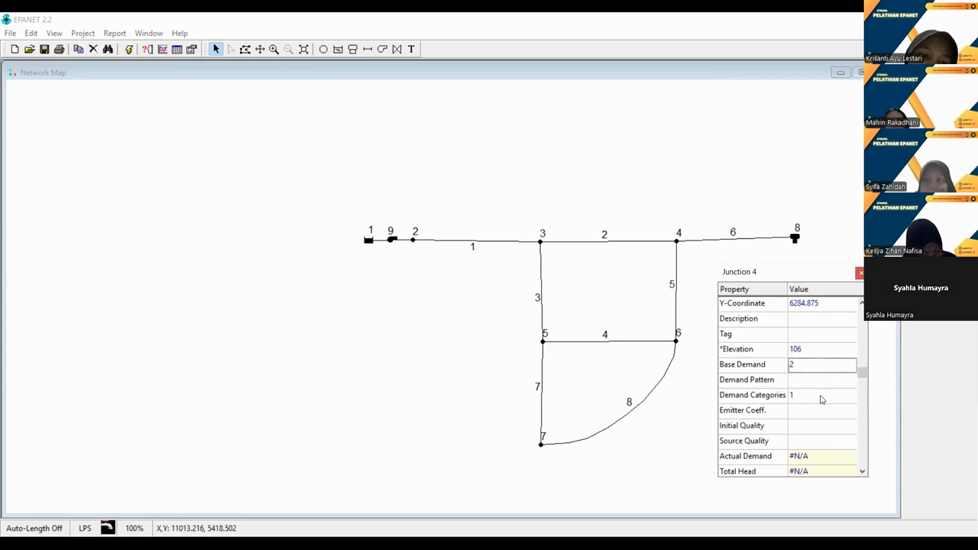
# Step: Set junction 5's elevation to 105
pyautogui.click(542, 344)
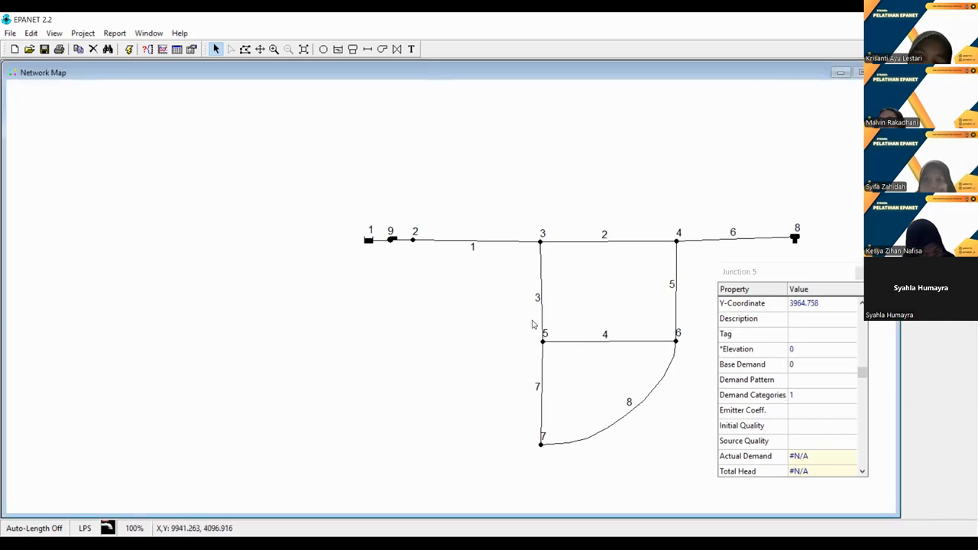
pyautogui.click(542, 242)
pyautogui.click(543, 342)
pyautogui.click(842, 353)
pyautogui.write('105')
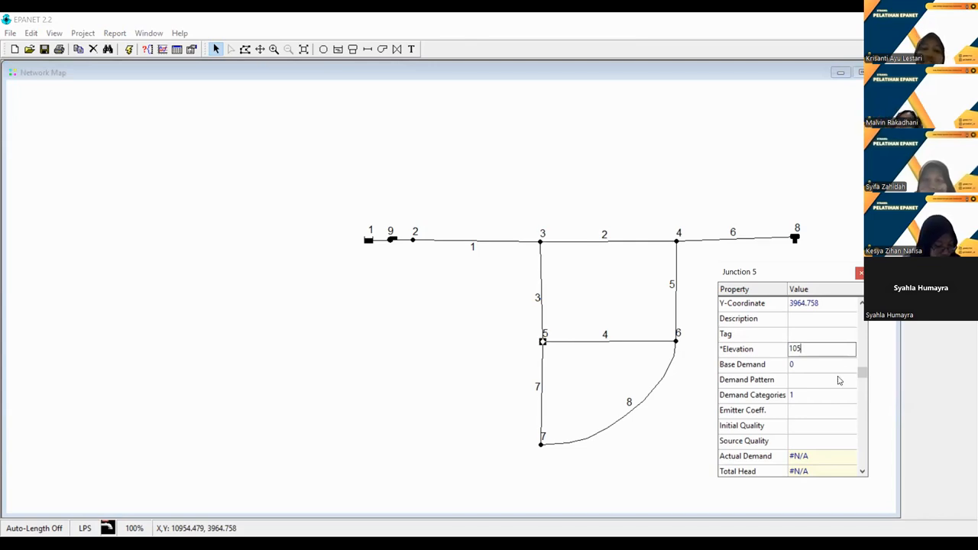
pyautogui.click(814, 365)
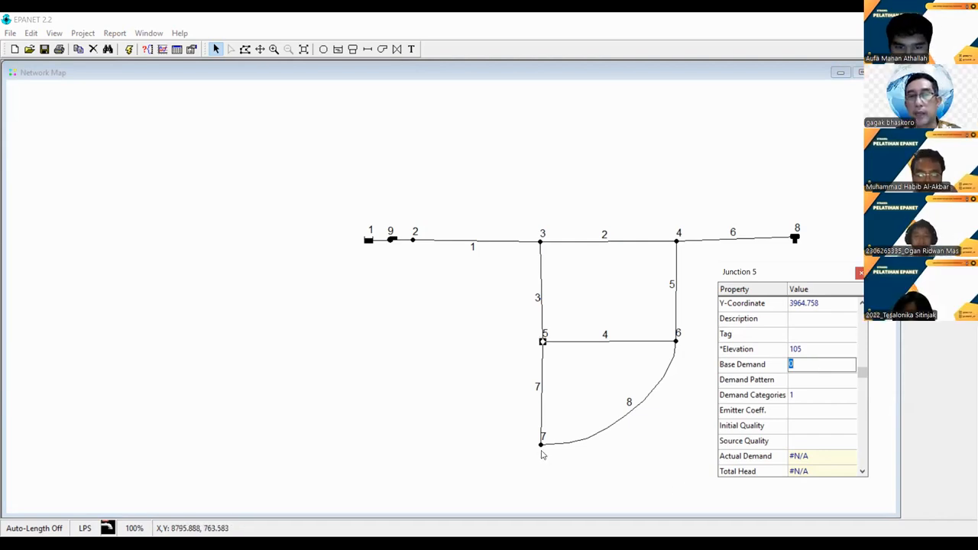
# Step: Set junction 6's elevation to 107 and its base demand to 1.5
pyautogui.click(677, 342)
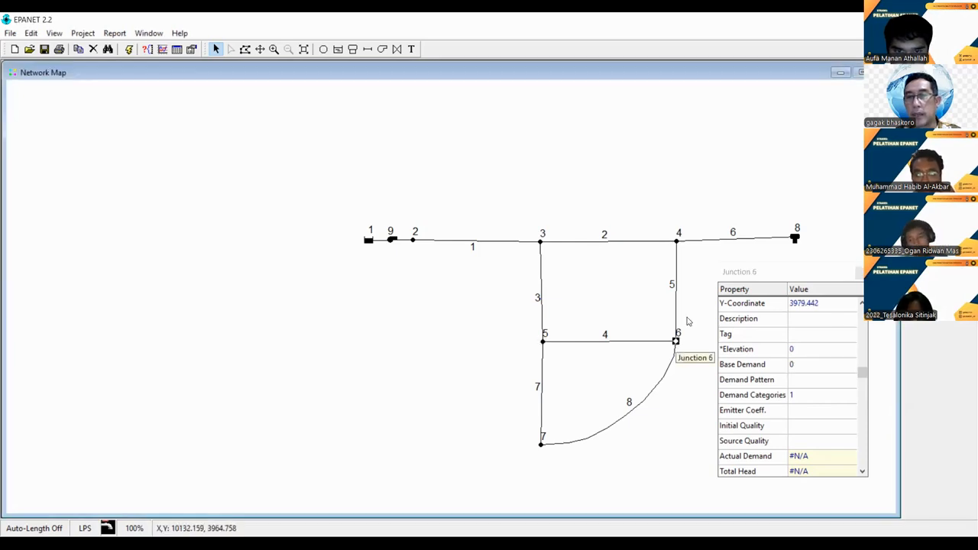
pyautogui.click(677, 242)
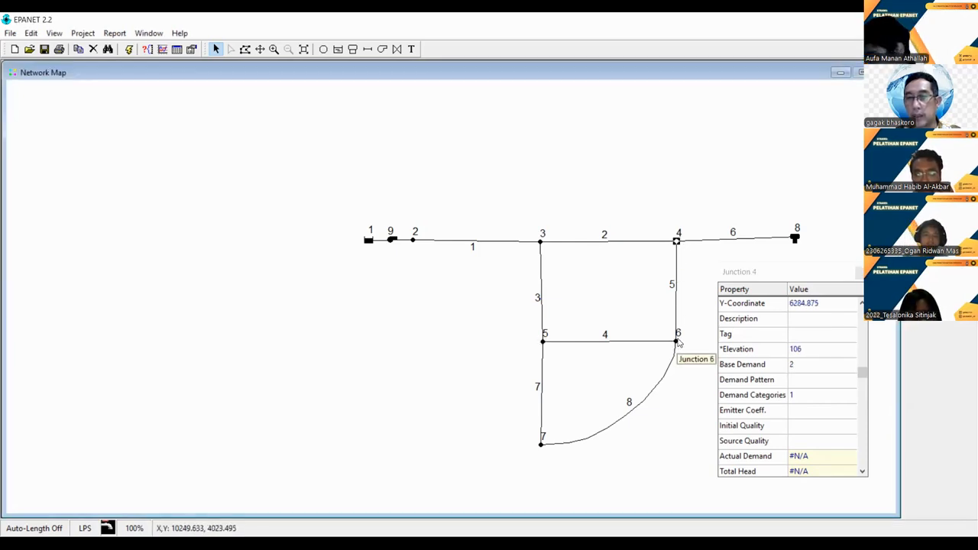
pyautogui.click(675, 344)
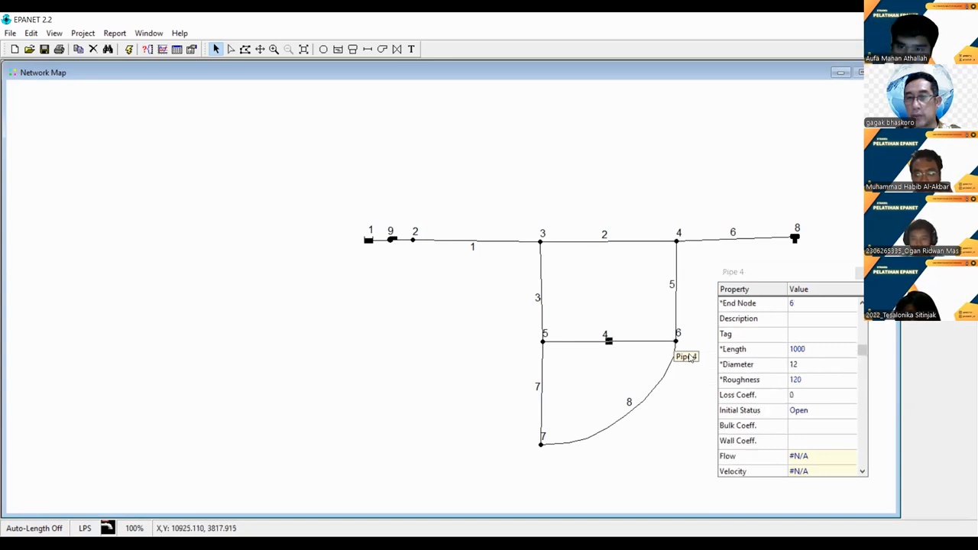
pyautogui.click(677, 343)
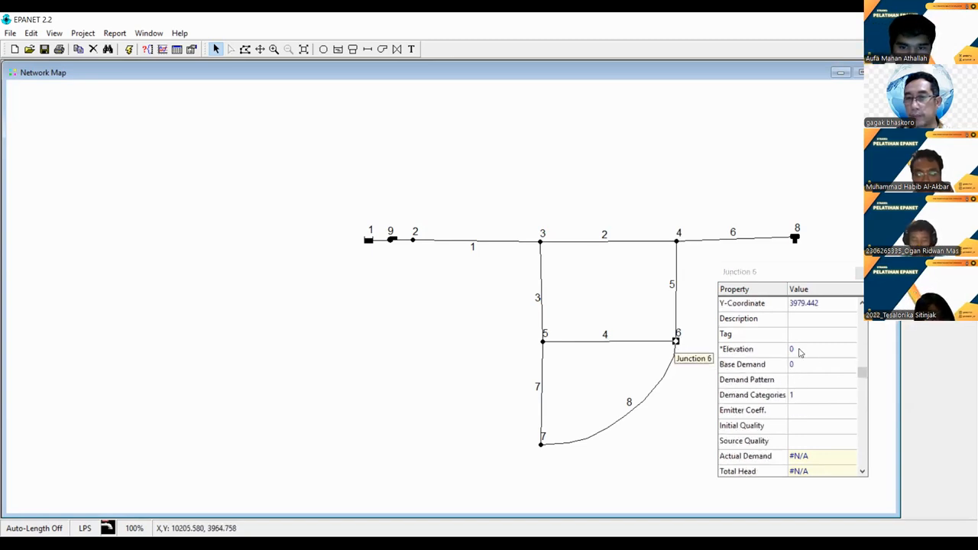
pyautogui.click(822, 348)
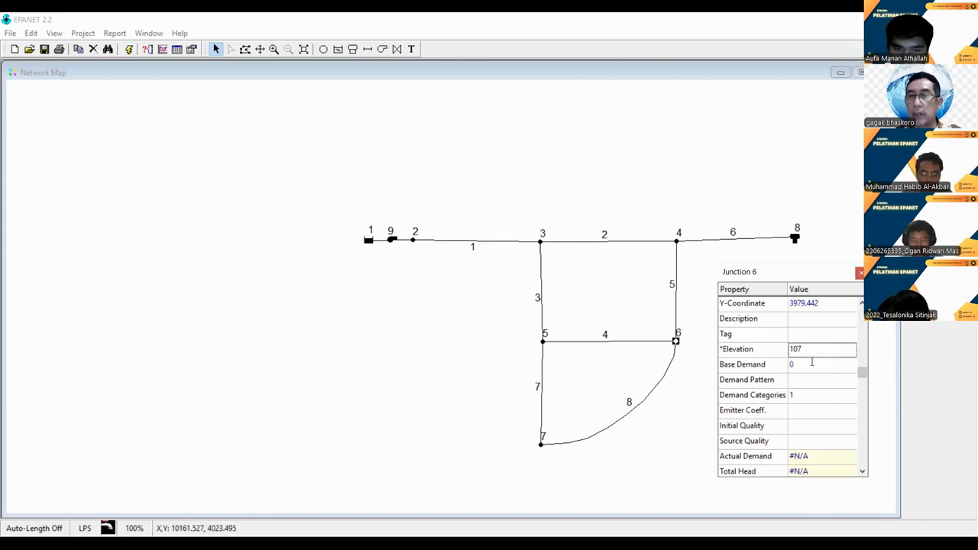
pyautogui.press('Return')
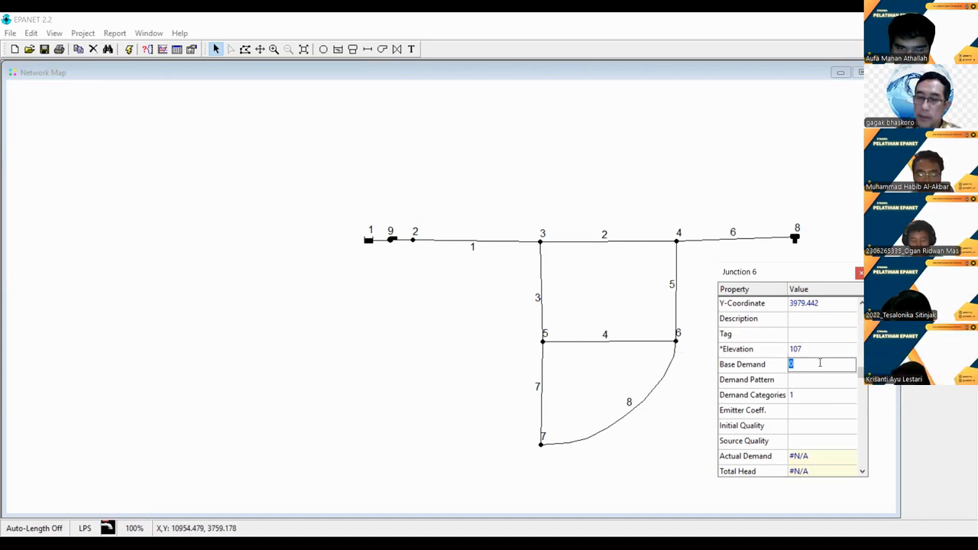
pyautogui.write('1.5')
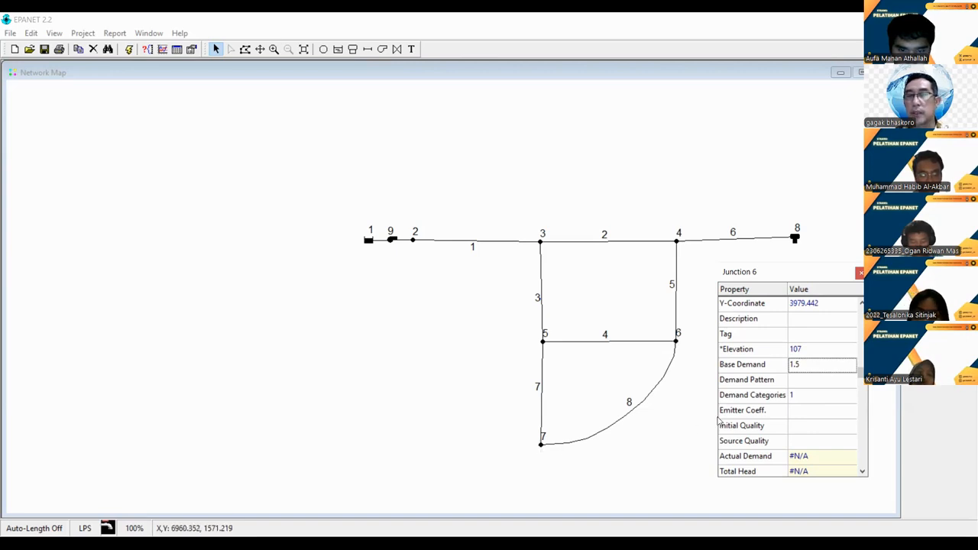
# Step: Set junction 7's elevation to 108 and its base demand to 3
pyautogui.click(541, 445)
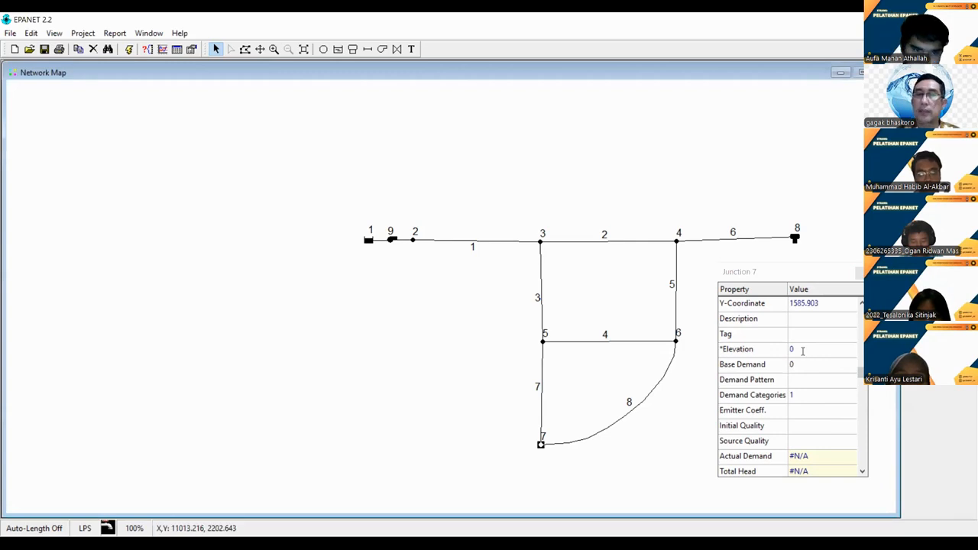
pyautogui.click(803, 351)
pyautogui.write('108')
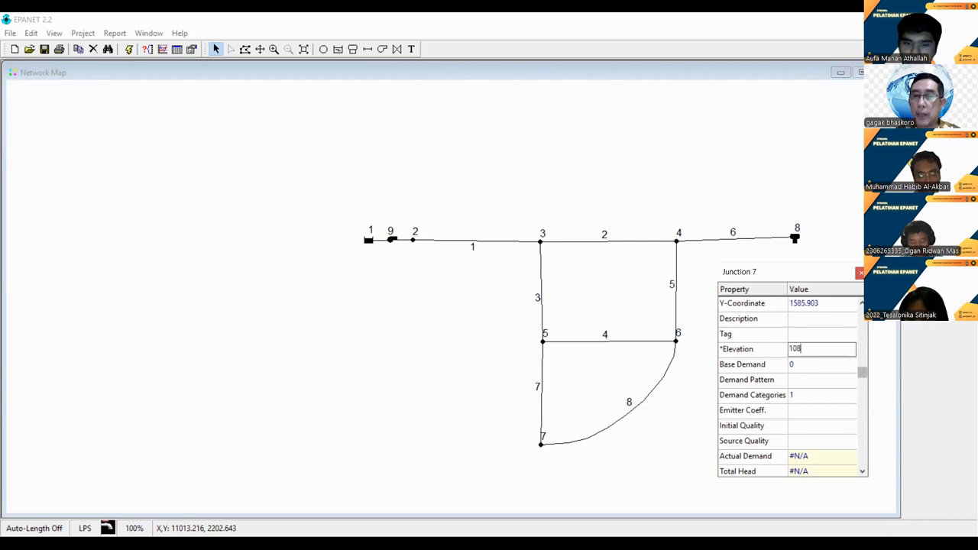
pyautogui.click(819, 367)
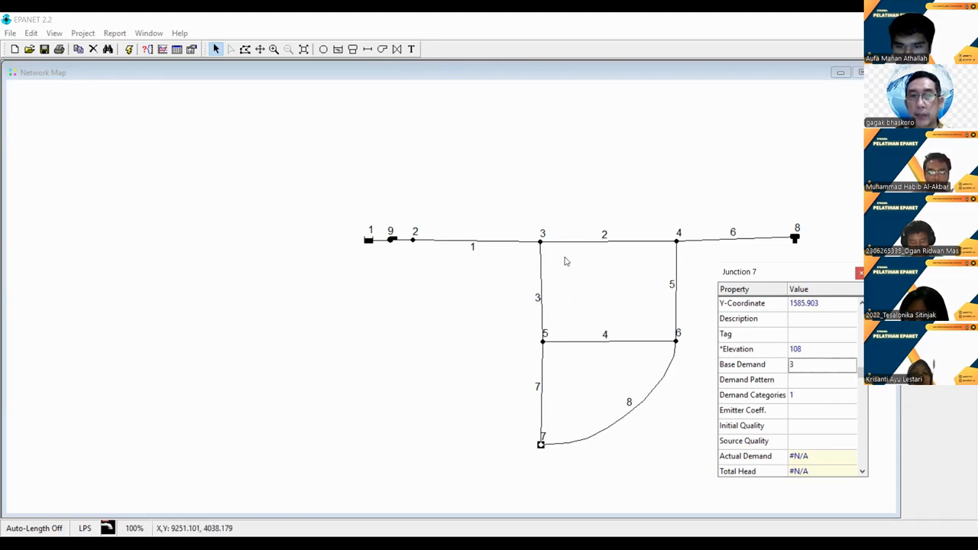
# Step: Review the elevations and base demands of junctions 3, 4, 6 and 5, and compare tank 8's elevation with junction 4's
pyautogui.click(541, 243)
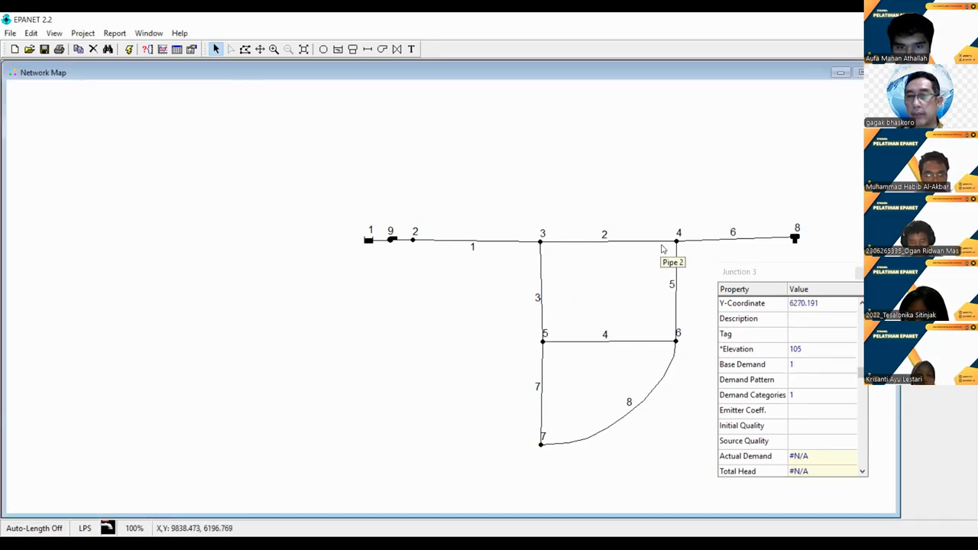
pyautogui.click(676, 242)
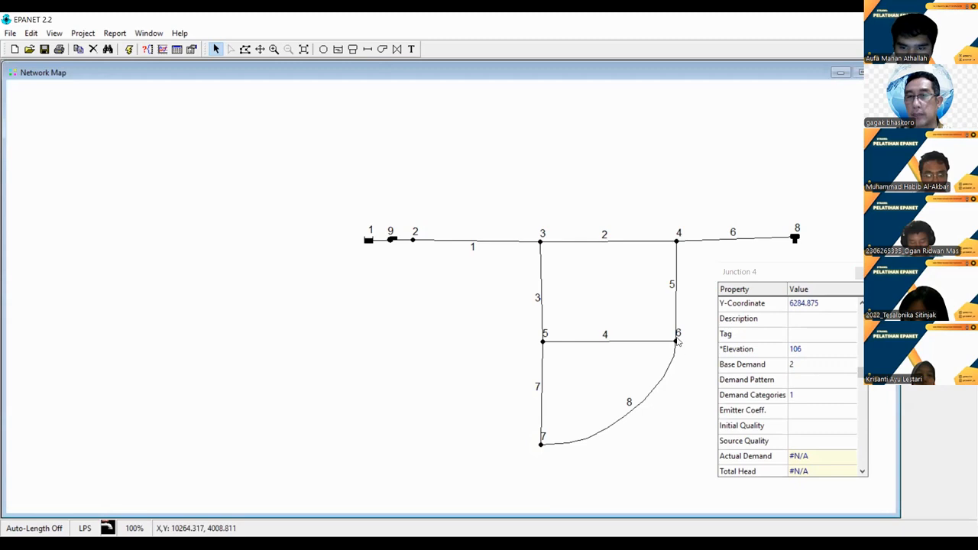
pyautogui.click(677, 342)
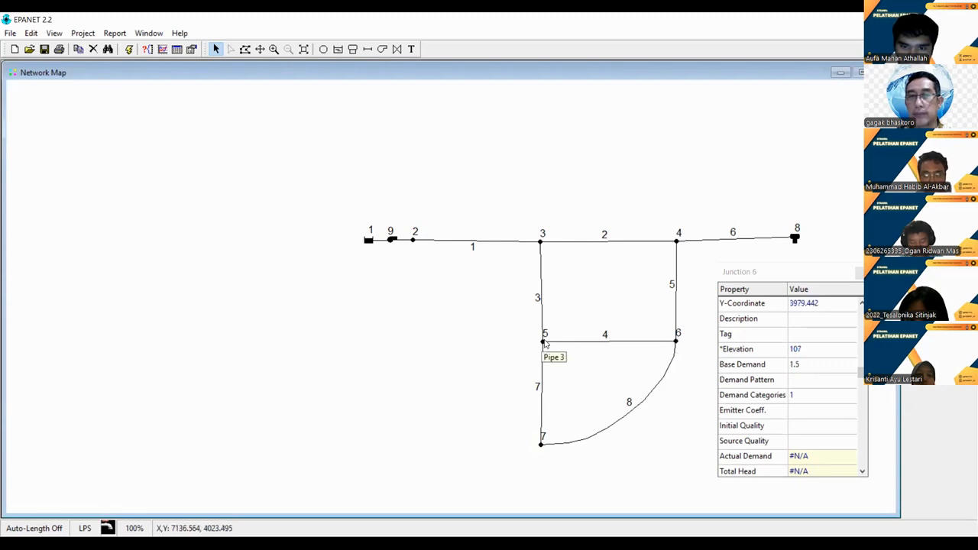
pyautogui.click(543, 342)
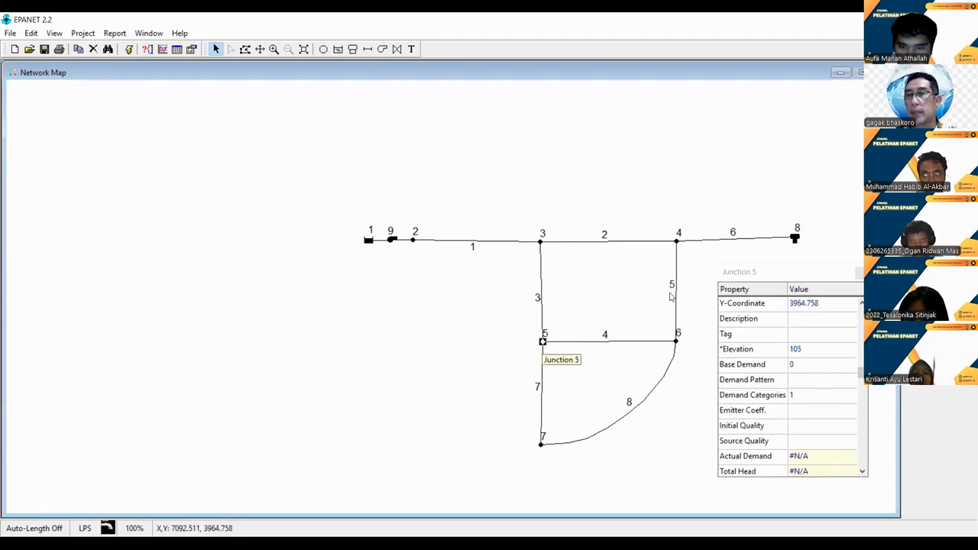
pyautogui.click(796, 240)
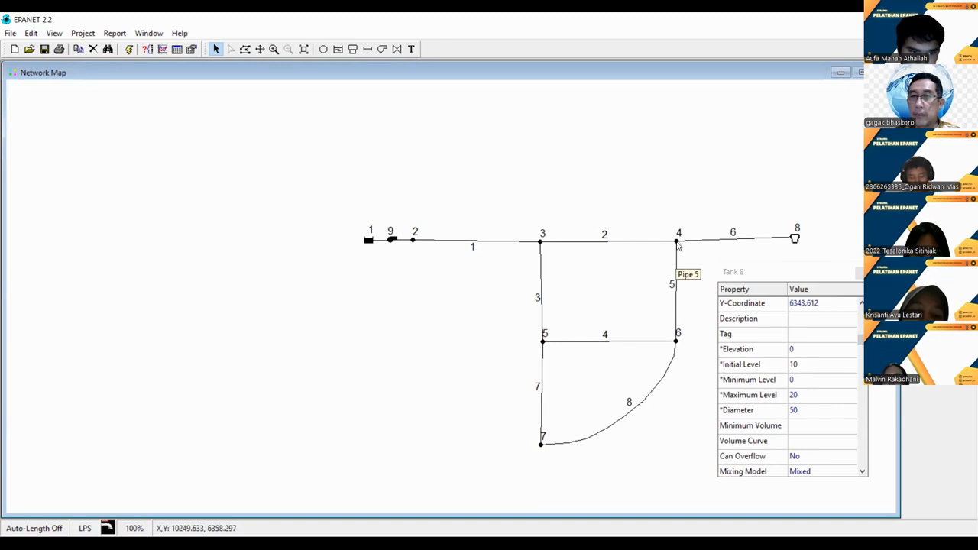
pyautogui.click(677, 243)
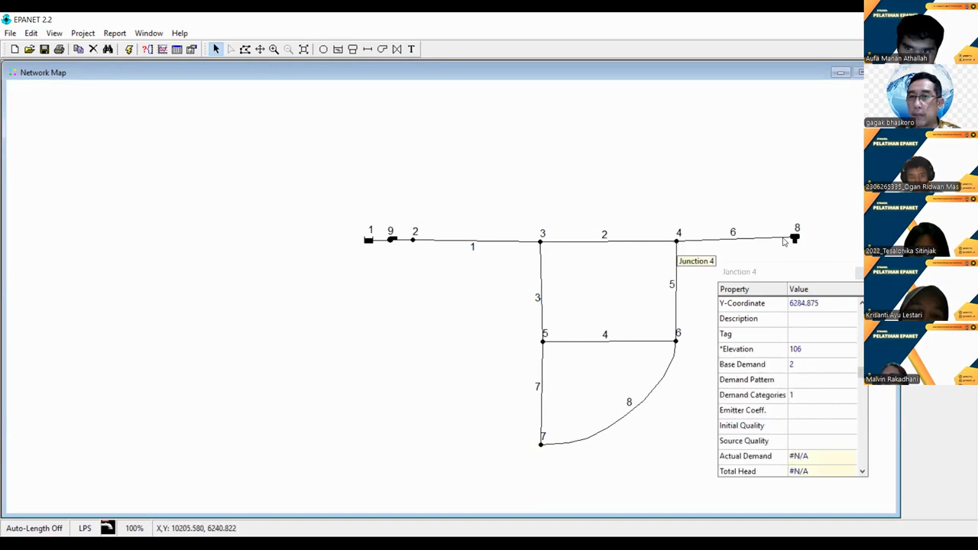
# Step: Set tank 8's elevation to 125, initial level to 1, maximum level to 3 and diameter to 5
pyautogui.click(795, 239)
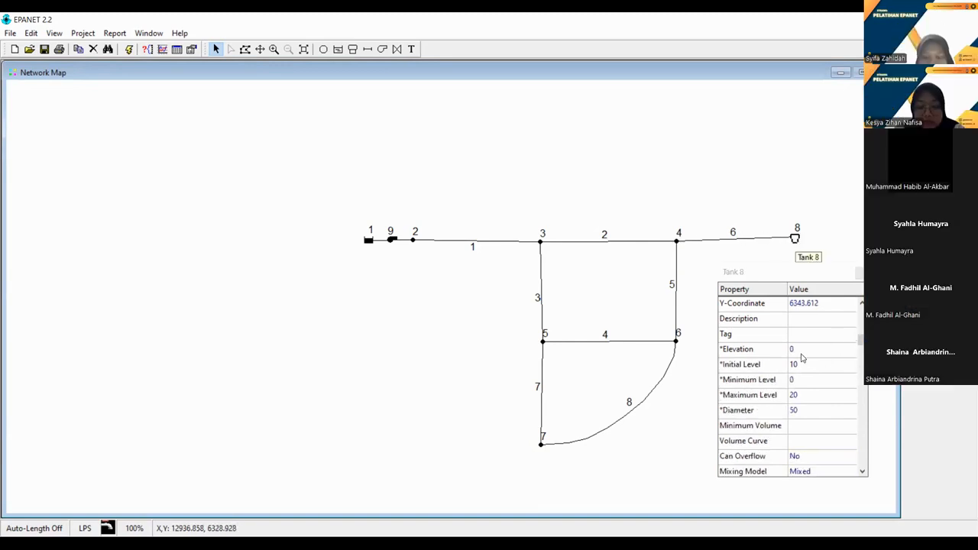
pyautogui.click(813, 349)
pyautogui.write('12')
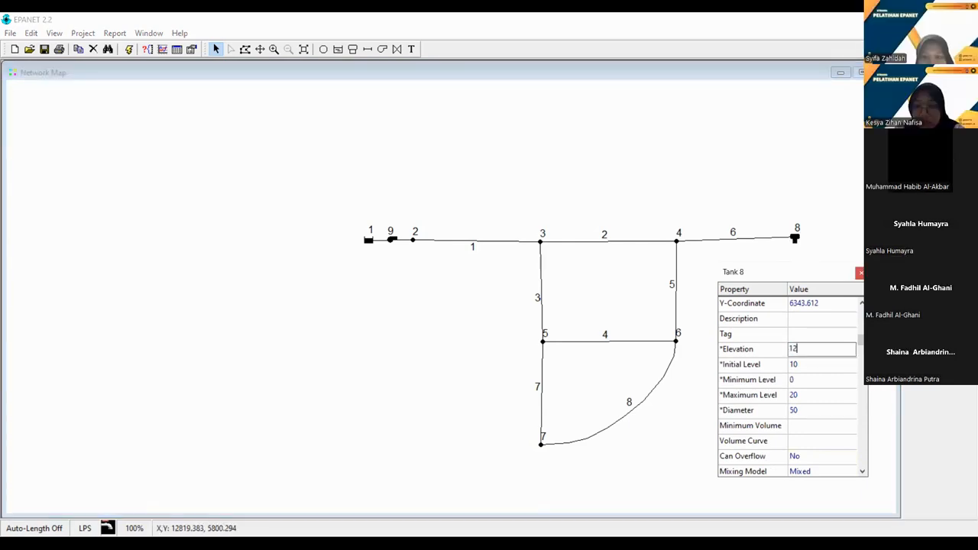
pyautogui.write('5')
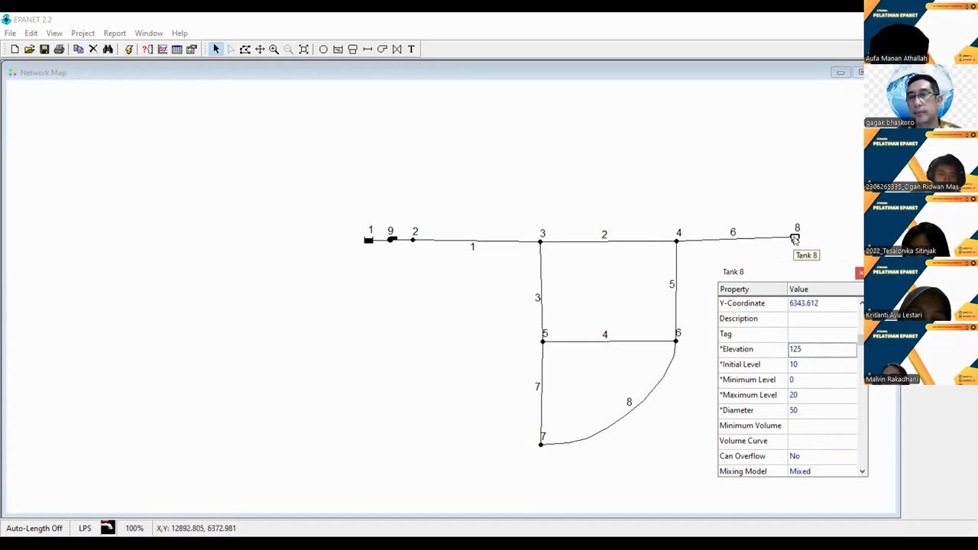
pyautogui.click(801, 366)
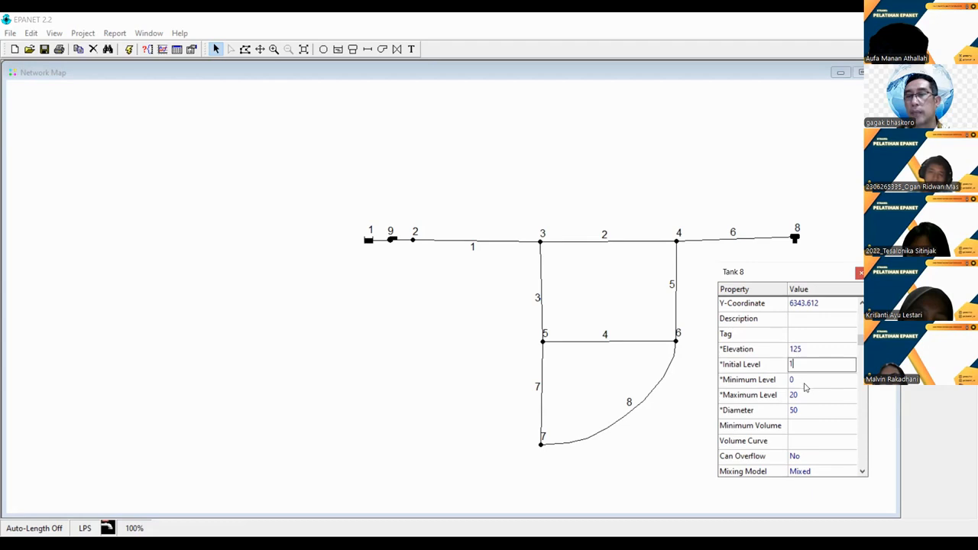
pyautogui.press('Return')
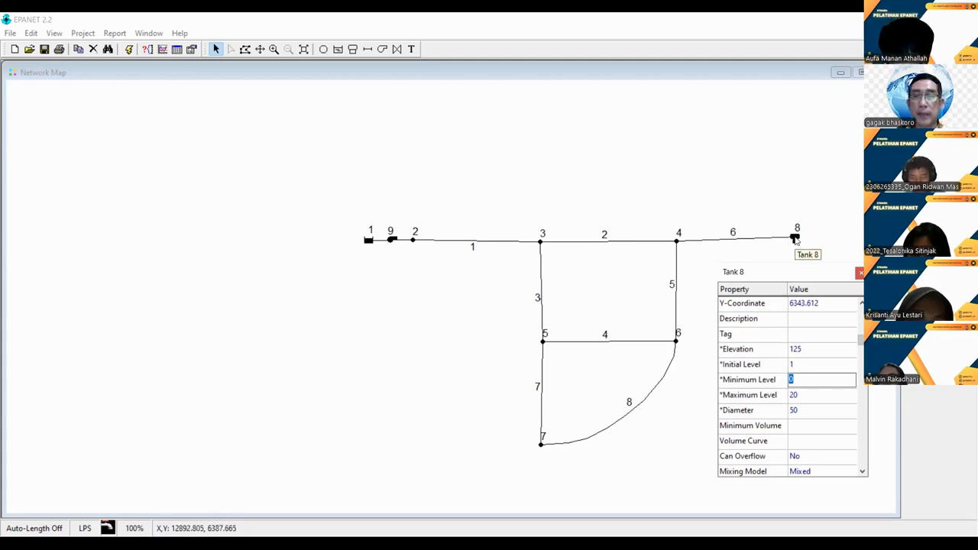
pyautogui.click(809, 396)
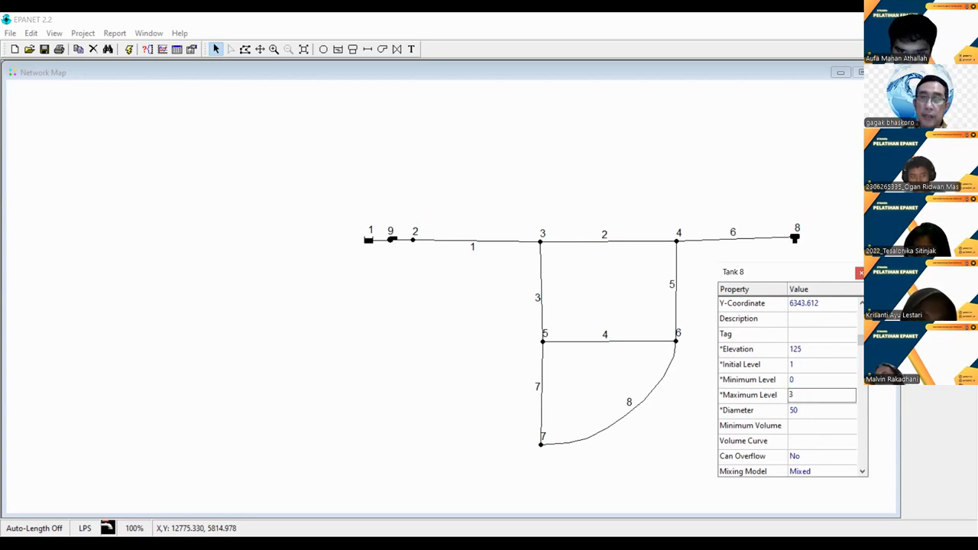
pyautogui.click(799, 410)
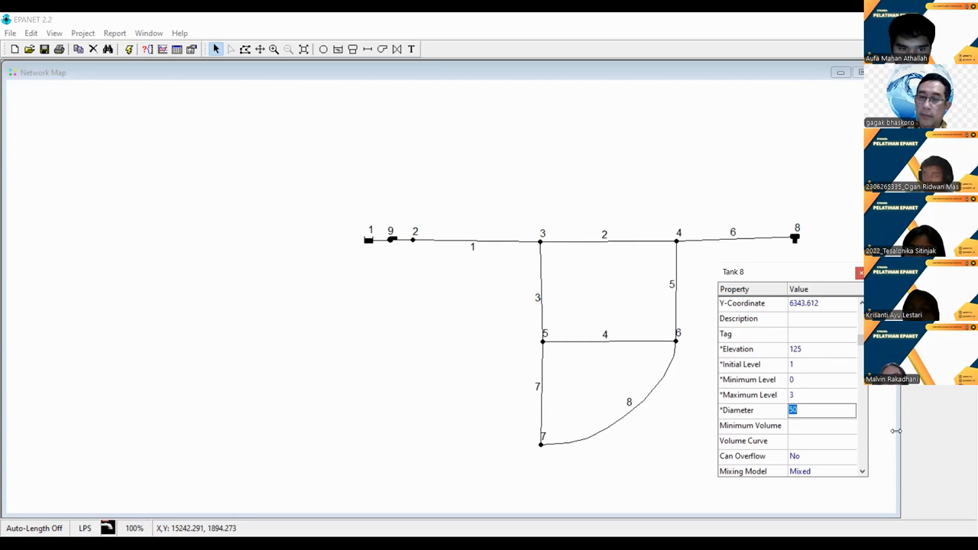
pyautogui.write('5')
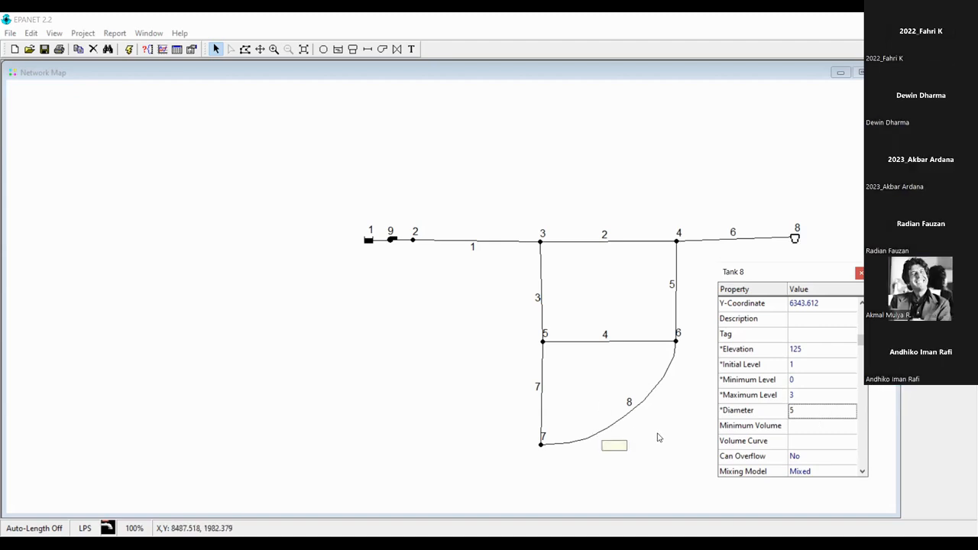
pyautogui.click(603, 317)
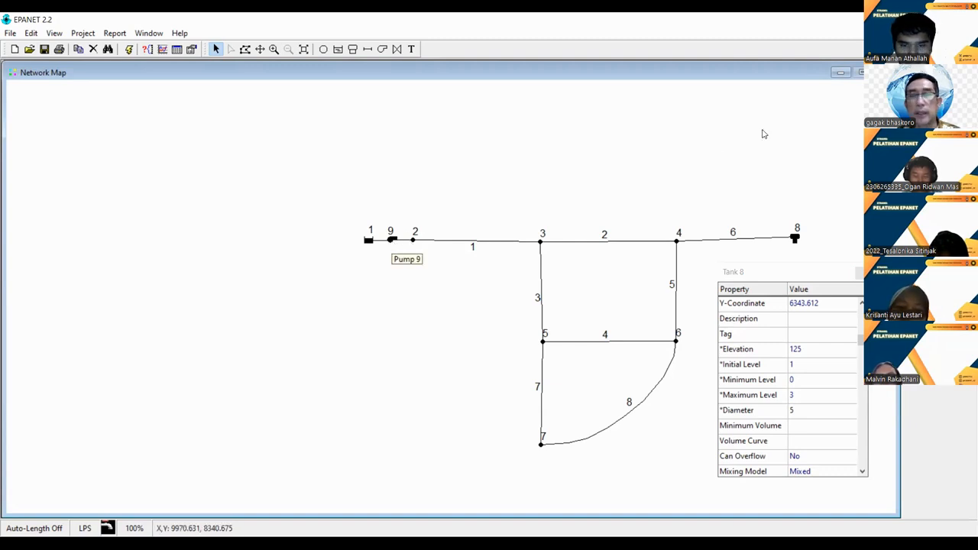
# Step: Delete pump 9 and connect reservoir 1 to junction 2 with a pipe instead
pyautogui.click(403, 245)
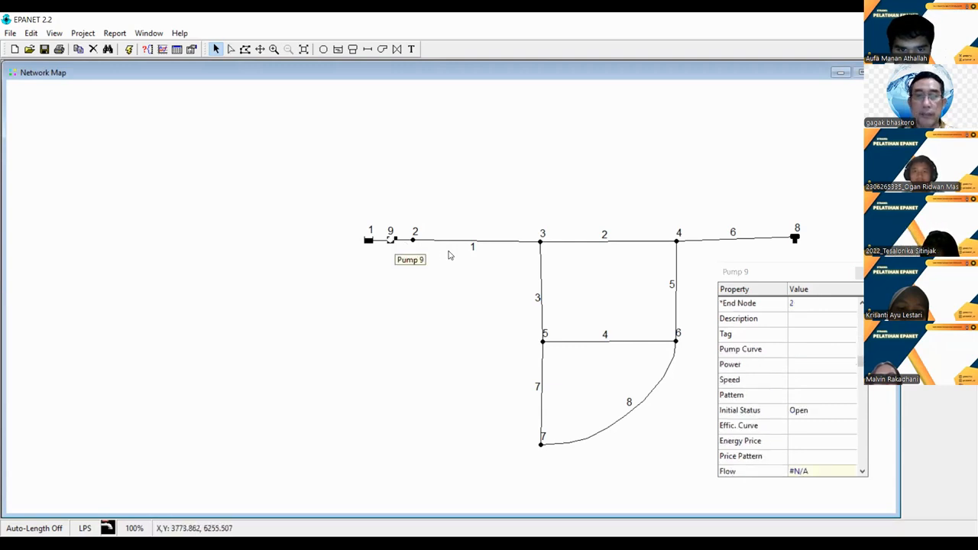
pyautogui.press('Delete')
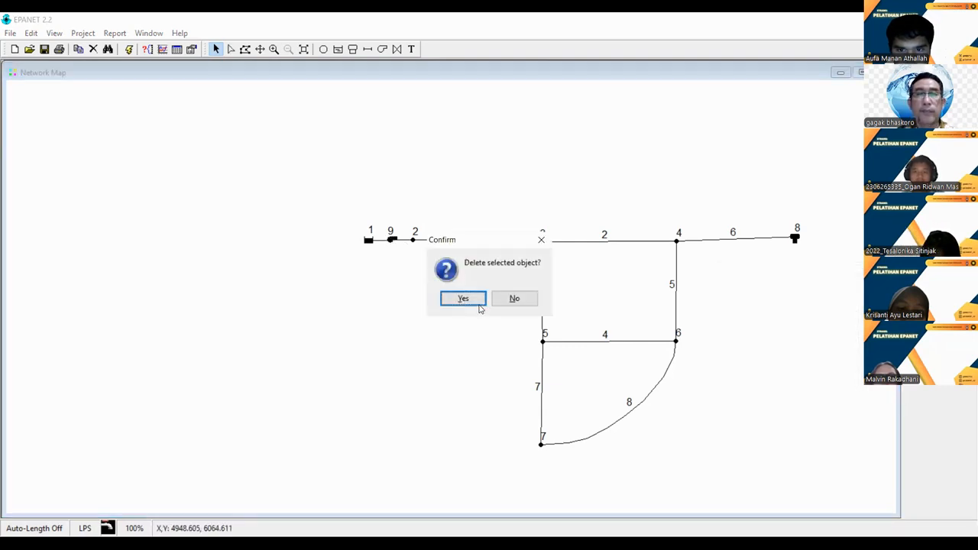
pyautogui.click(463, 299)
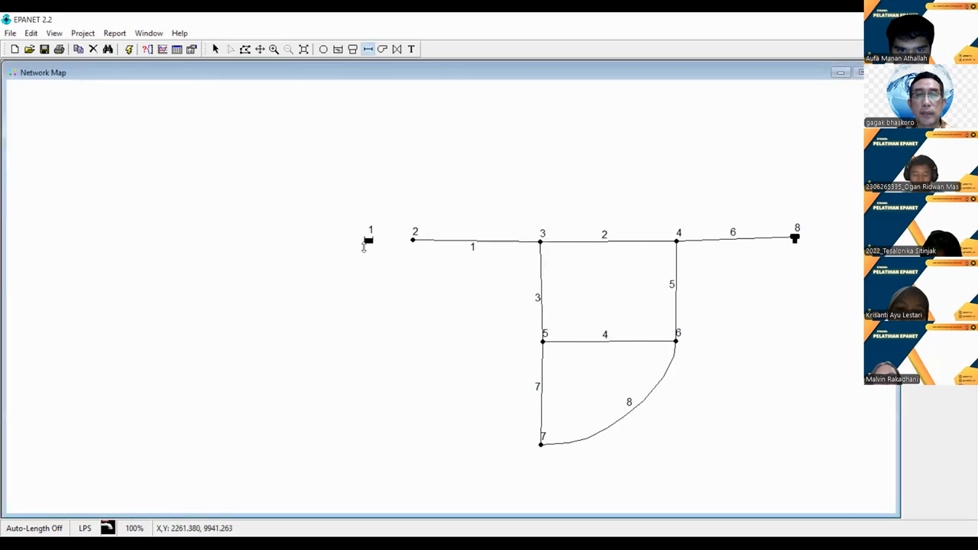
pyautogui.click(413, 242)
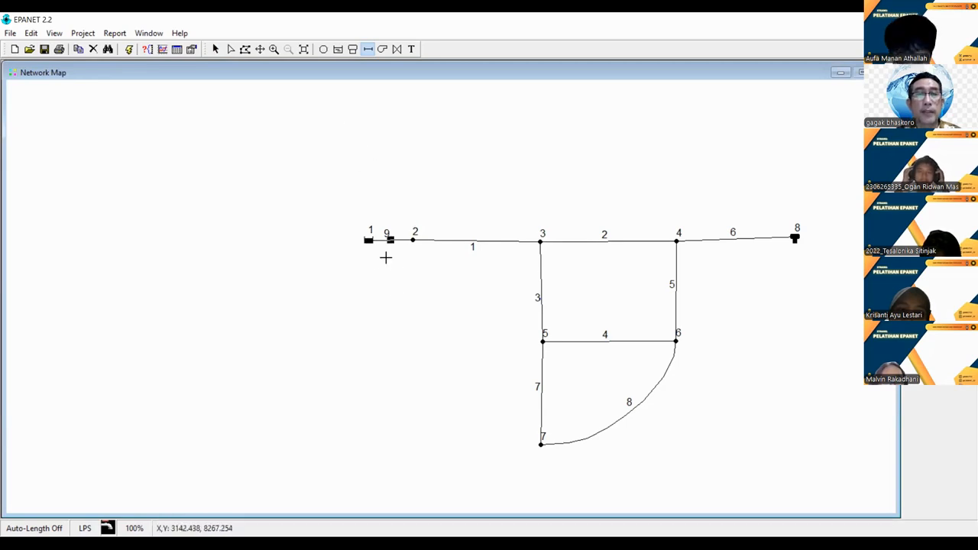
pyautogui.click(218, 49)
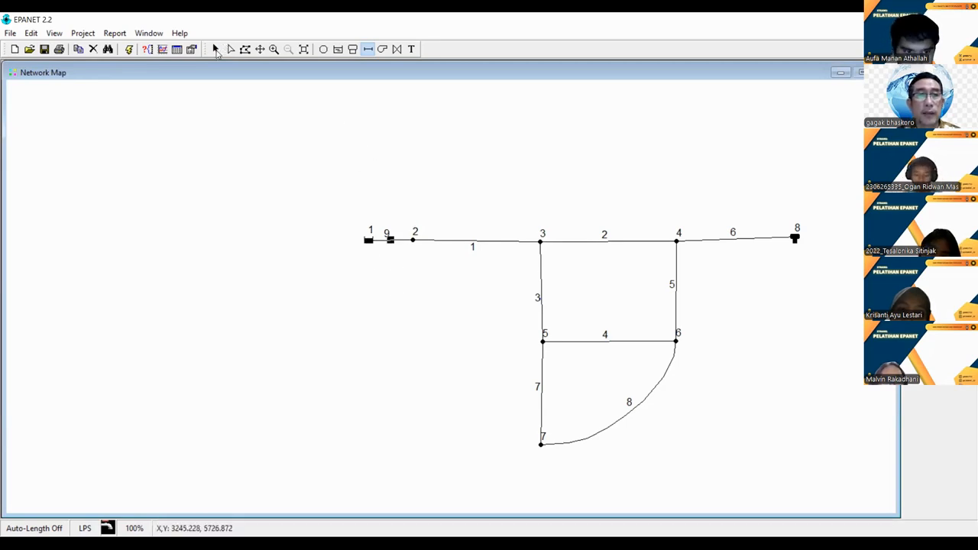
pyautogui.click(391, 240)
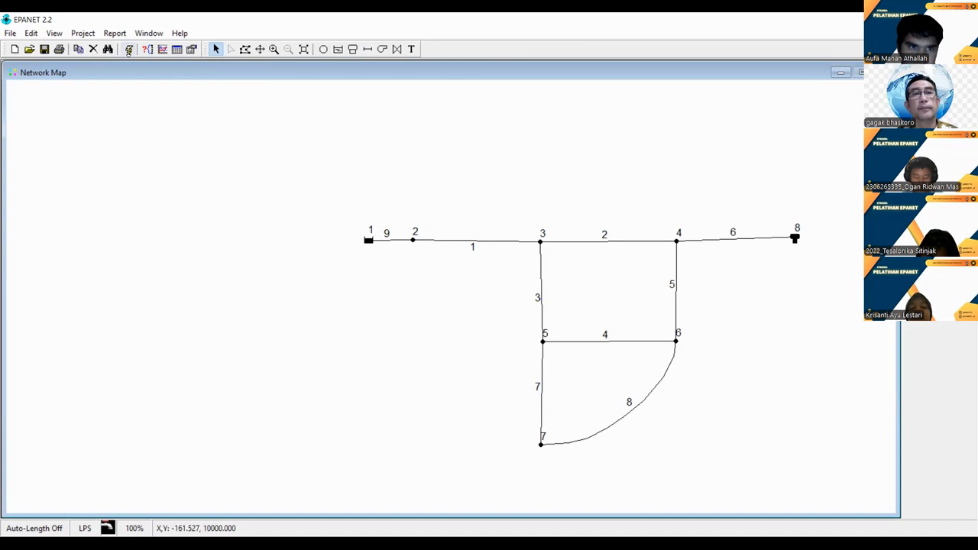
# Step: Run the network analysis and dismiss the run status and status report
pyautogui.click(129, 49)
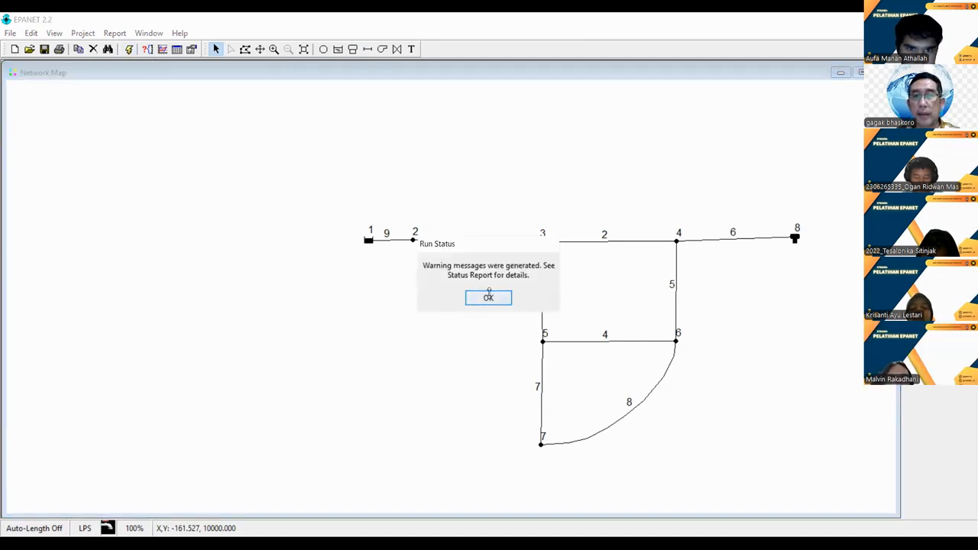
pyautogui.click(488, 297)
pyautogui.click(846, 103)
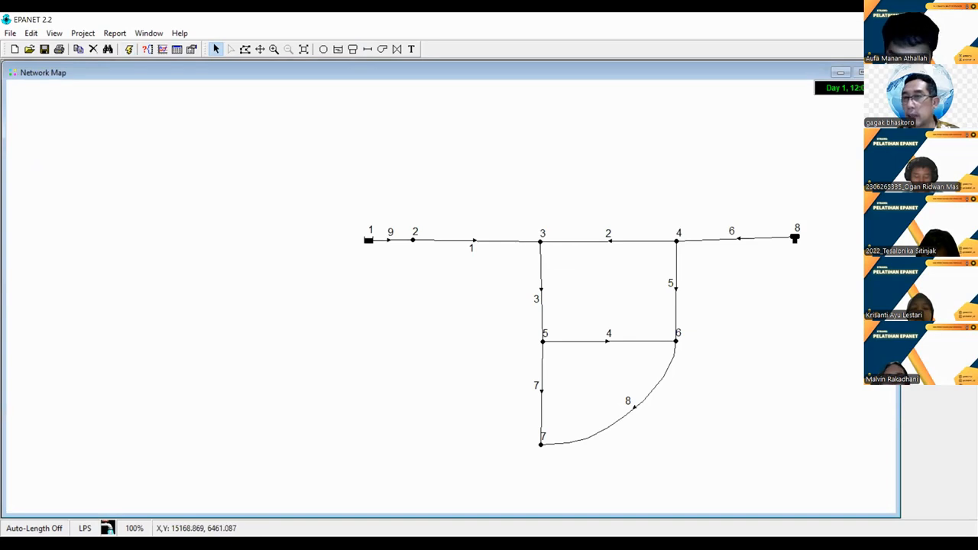
# Step: Display flow values on the network's pipes and open pipe 1's properties
pyautogui.click(934, 230)
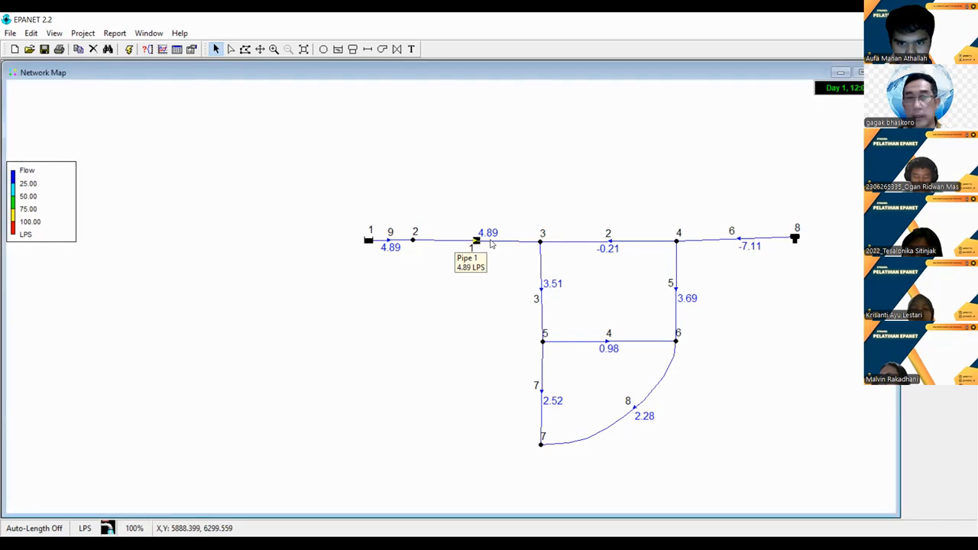
pyautogui.doubleClick(492, 243)
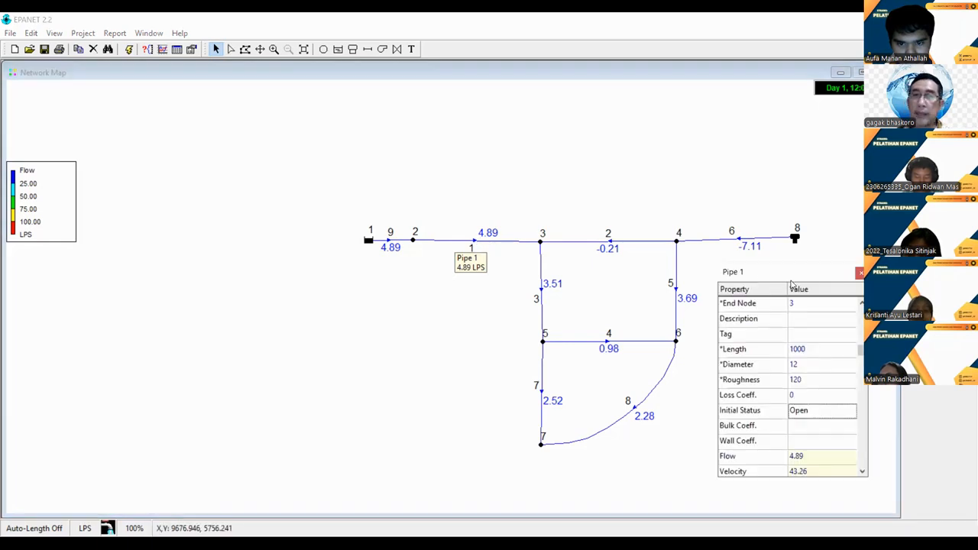
# Step: Set pipe 1's length to 500 and its diameter to 150, with the property editor moved clear of the network
pyautogui.moveTo(792, 281); pyautogui.dragTo(359, 285)
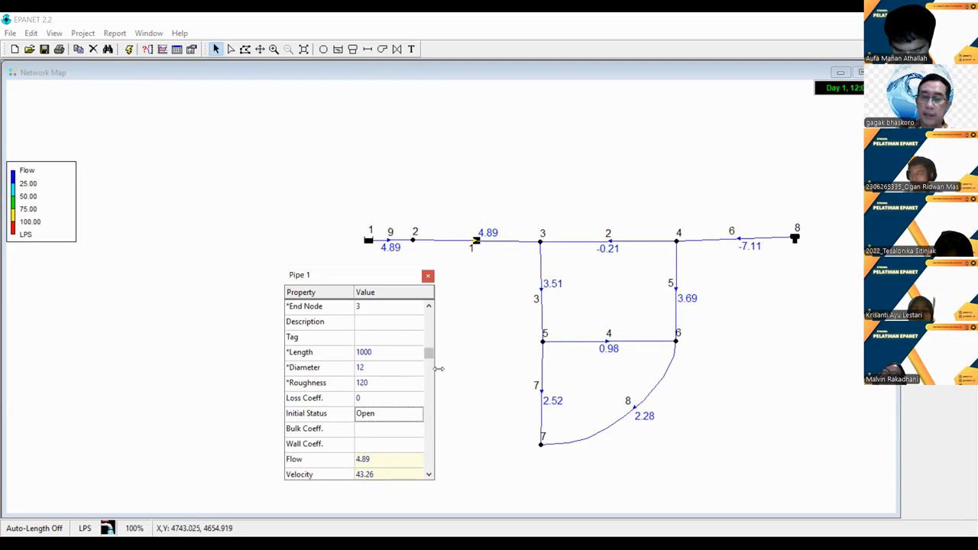
pyautogui.click(388, 352)
pyautogui.write('500')
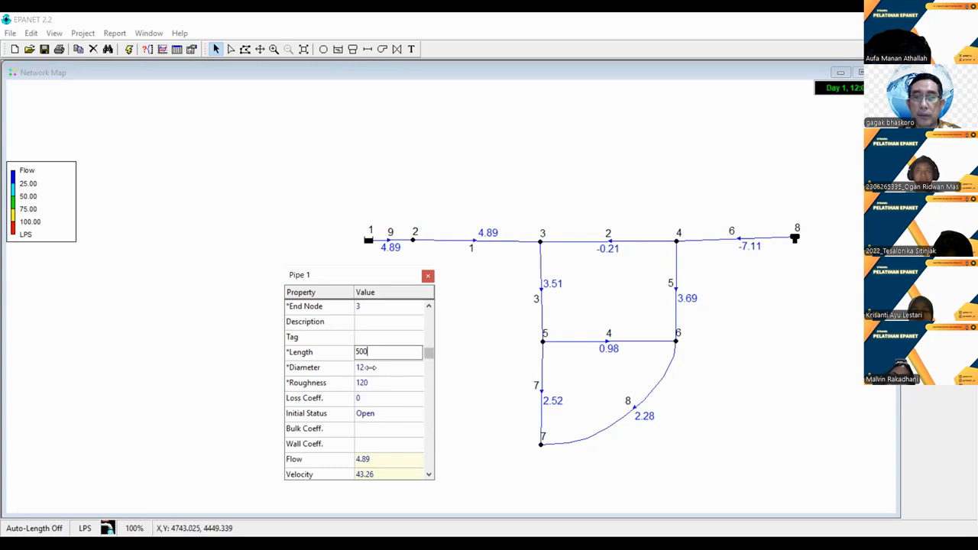
pyautogui.press('Return')
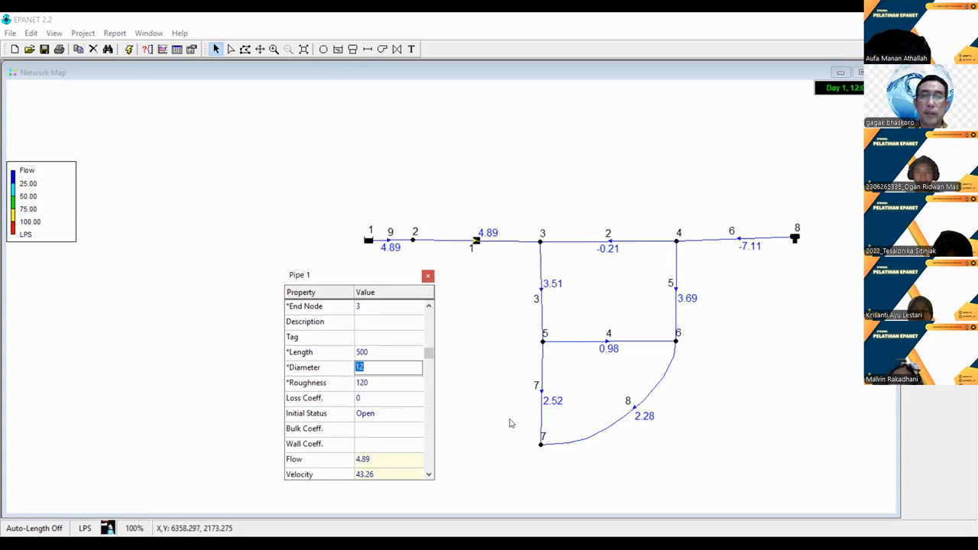
pyautogui.write('1')
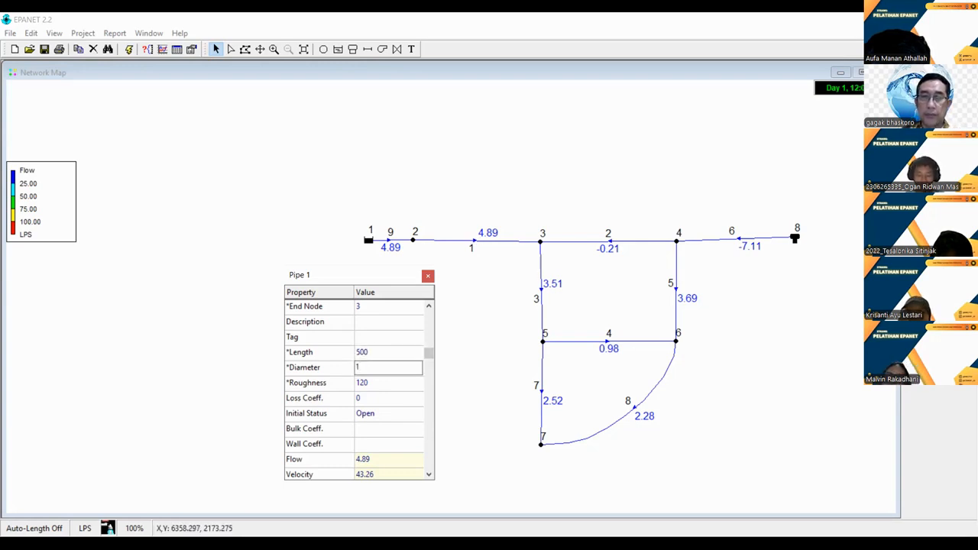
pyautogui.write('50')
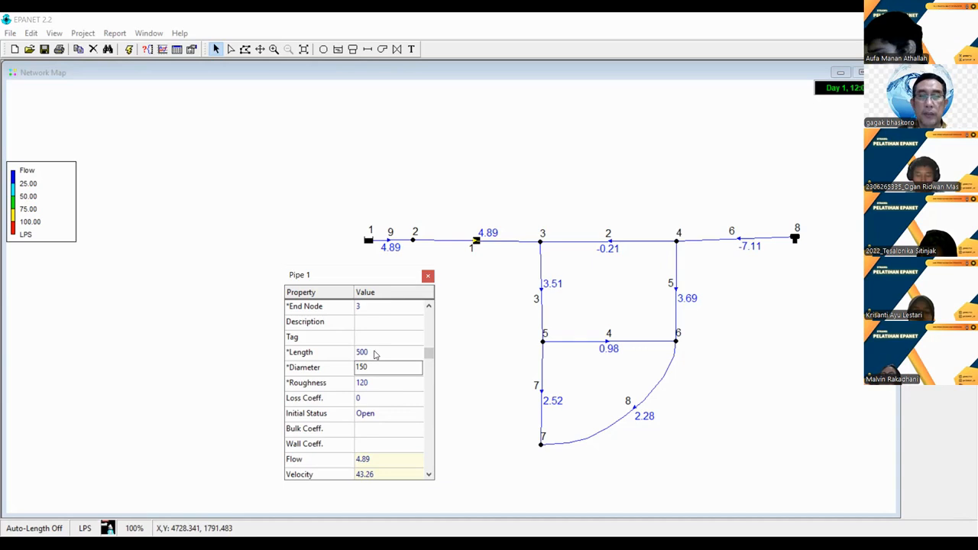
pyautogui.press('Up')
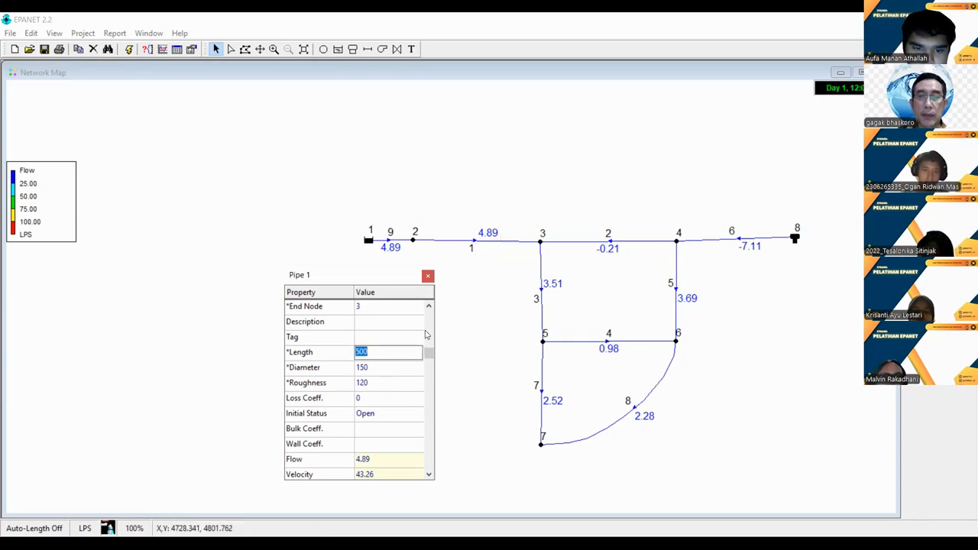
pyautogui.click(374, 368)
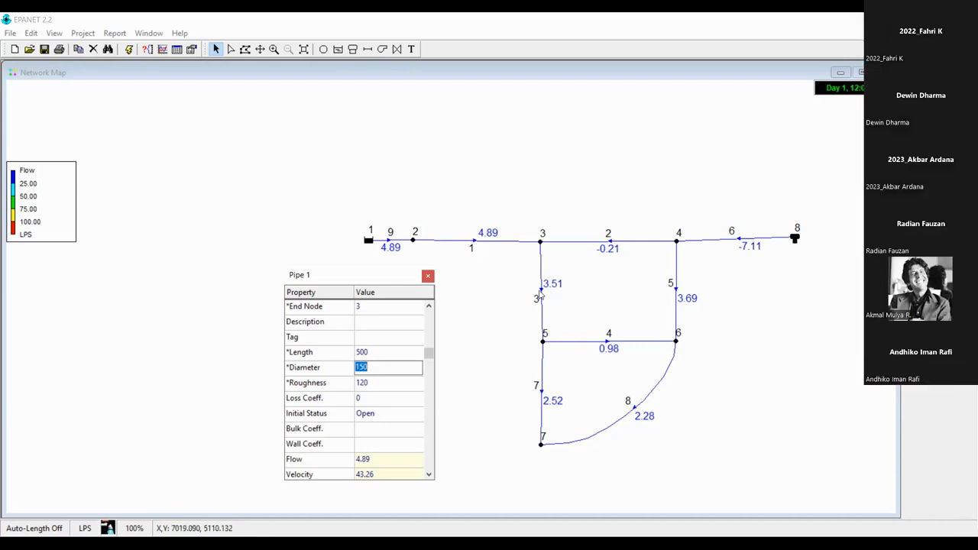
# Step: Set pipe 3's length to 500 and its diameter to 100
pyautogui.click(552, 295)
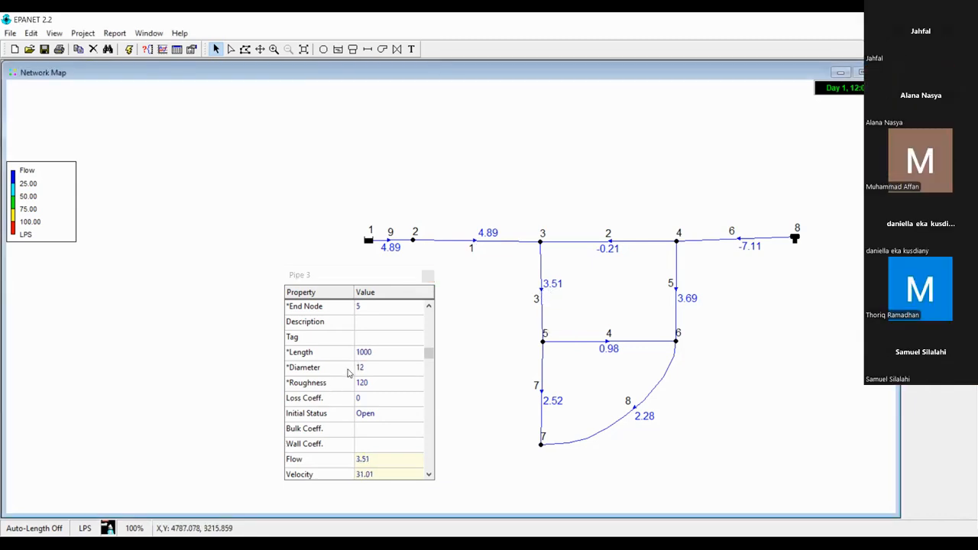
pyautogui.click(382, 352)
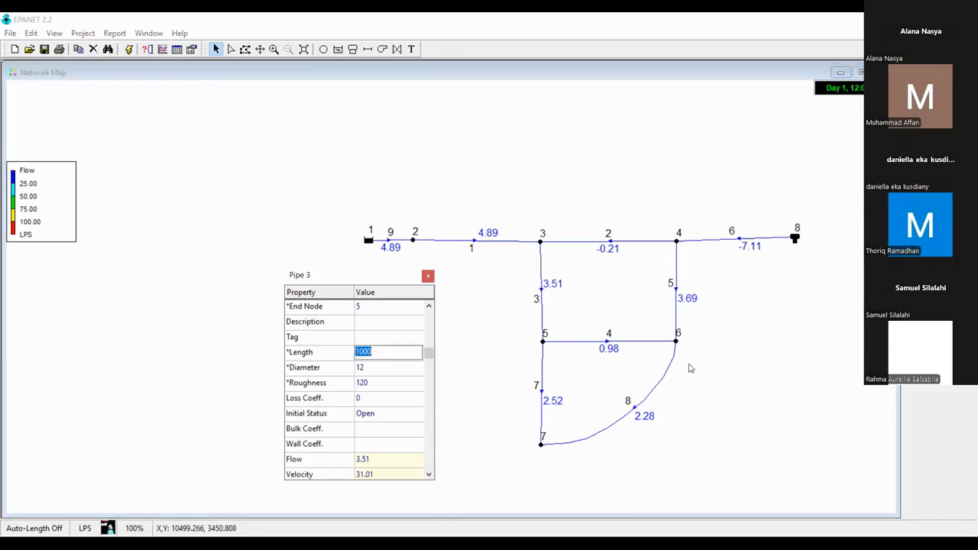
pyautogui.write('500')
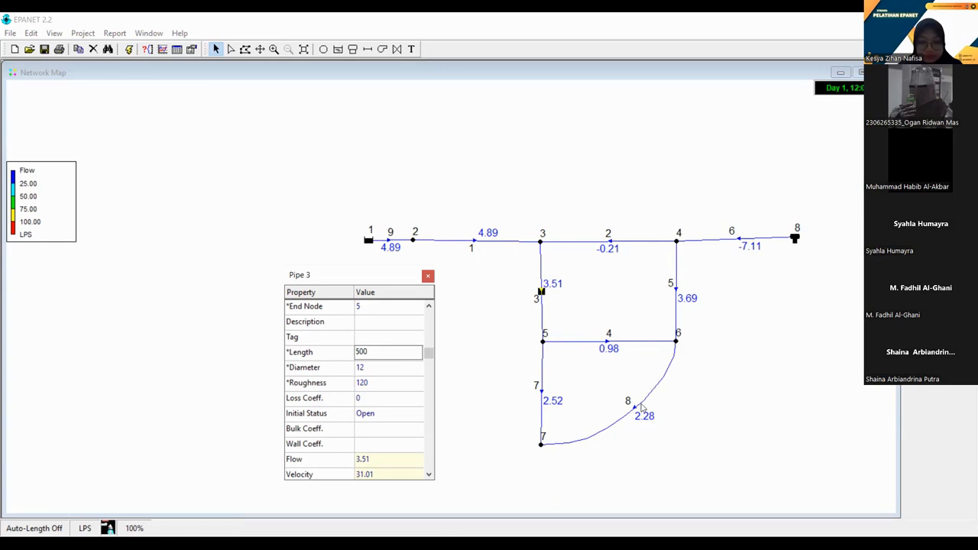
pyautogui.click(376, 367)
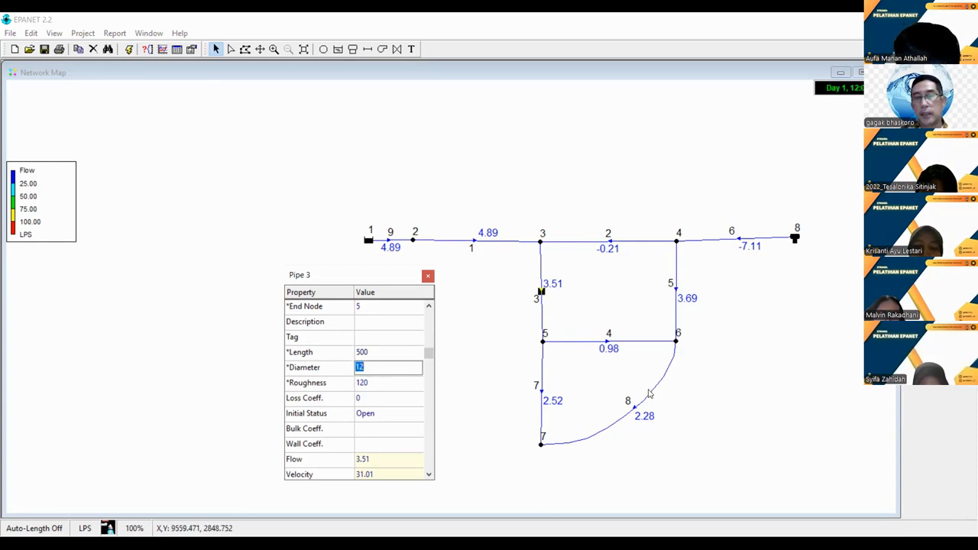
pyautogui.write('1')
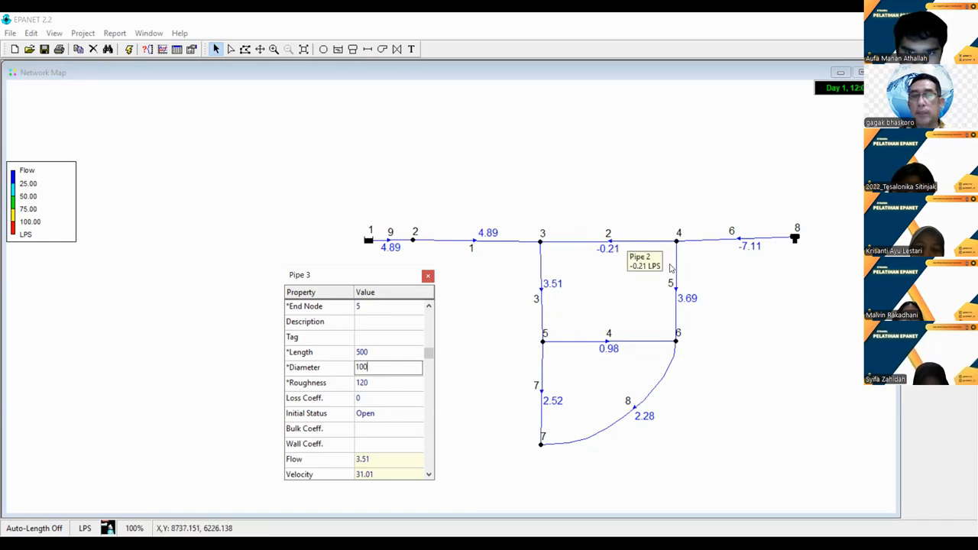
# Step: Set pipe 2's length to 500 and its diameter to 100
pyautogui.click(616, 243)
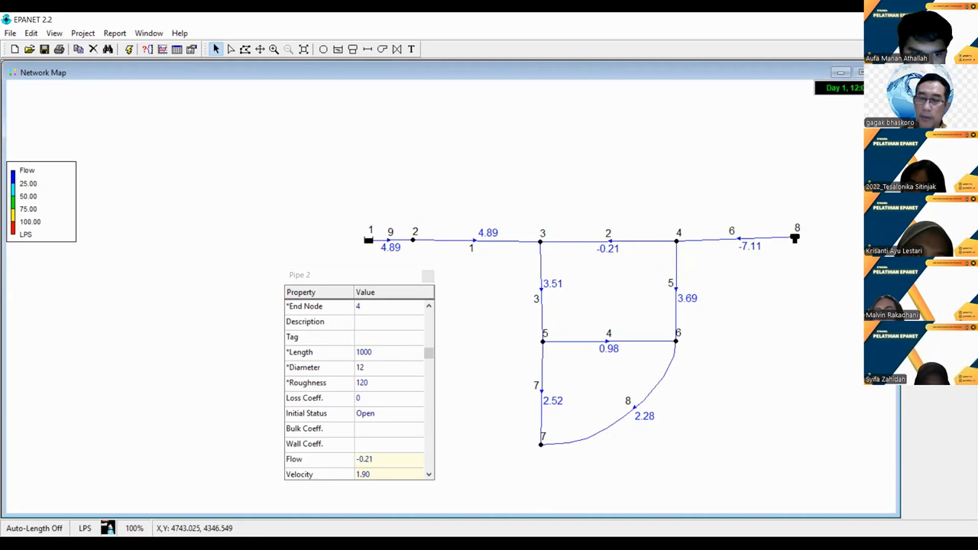
pyautogui.click(400, 351)
pyautogui.write('500')
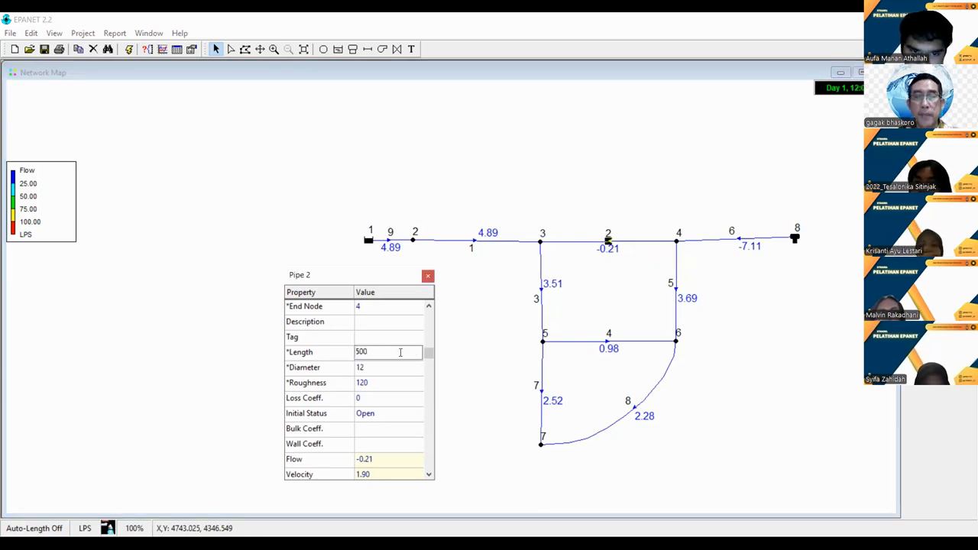
pyautogui.press('Return')
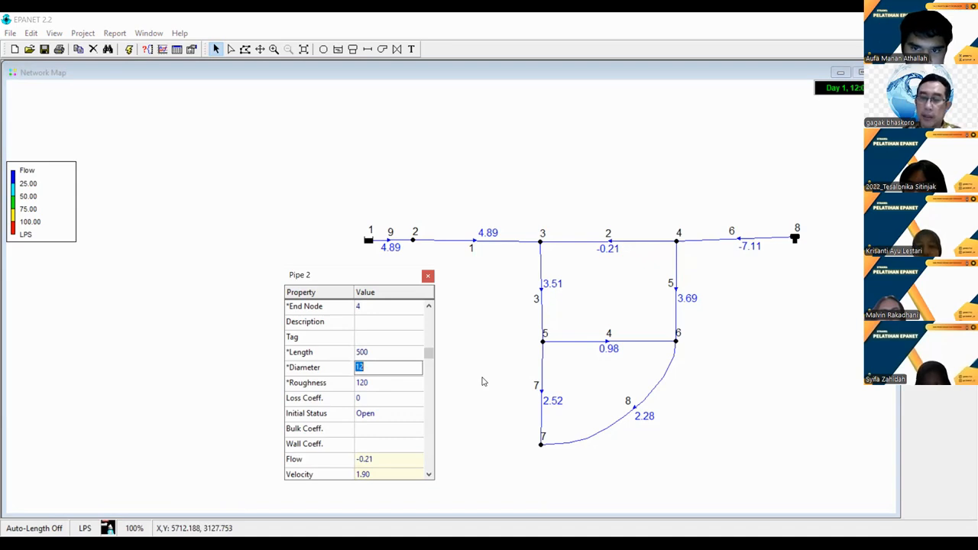
pyautogui.write('100')
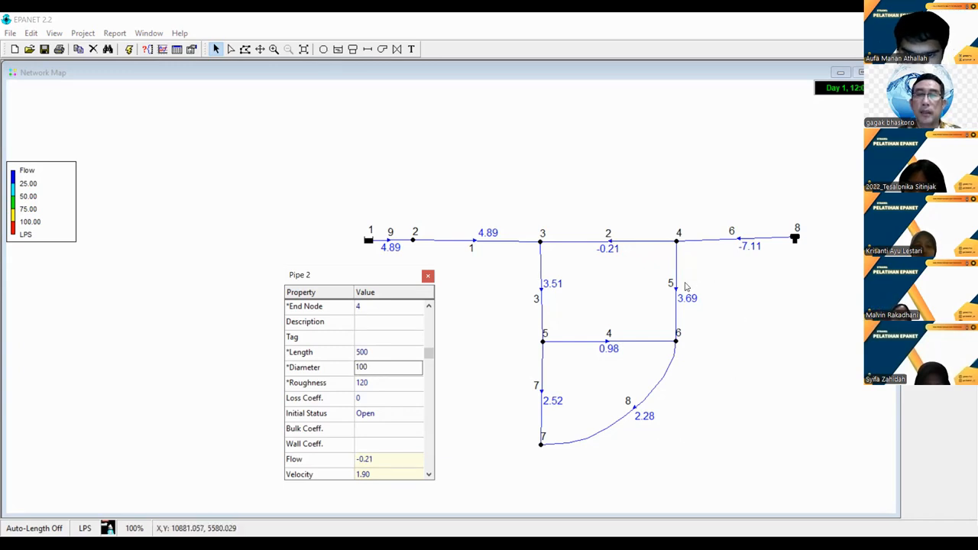
# Step: Set pipe 5's length to 500 and its diameter to 75
pyautogui.moveTo(676, 290)
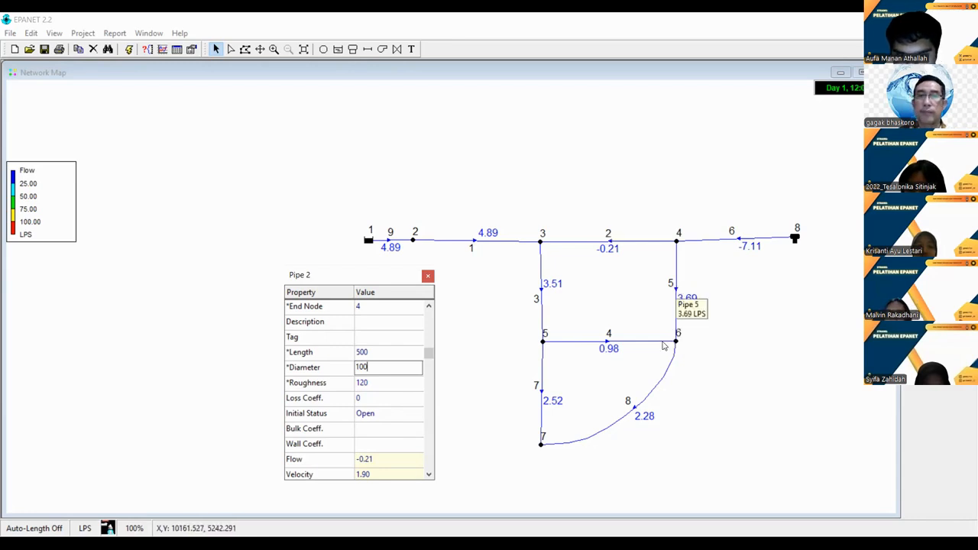
pyautogui.click(698, 291)
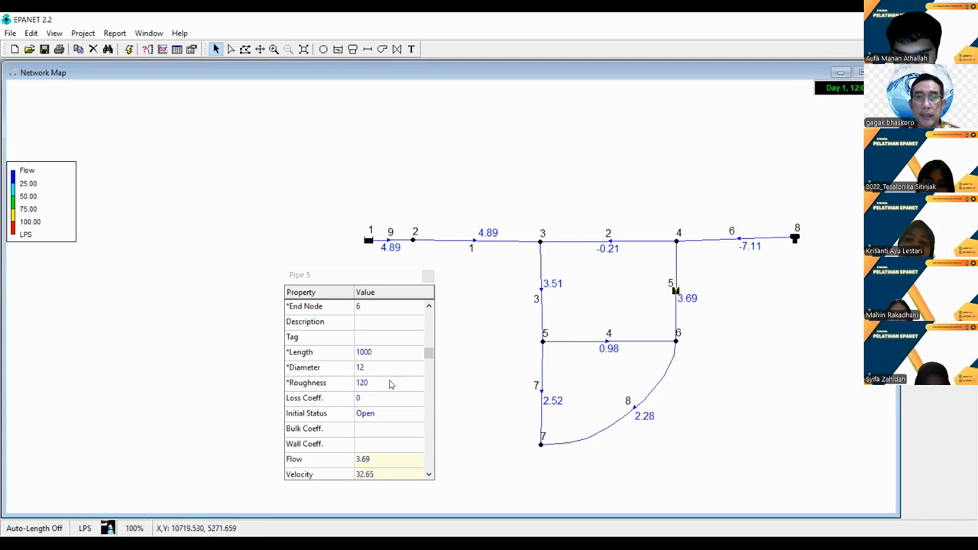
pyautogui.click(367, 356)
pyautogui.write('500')
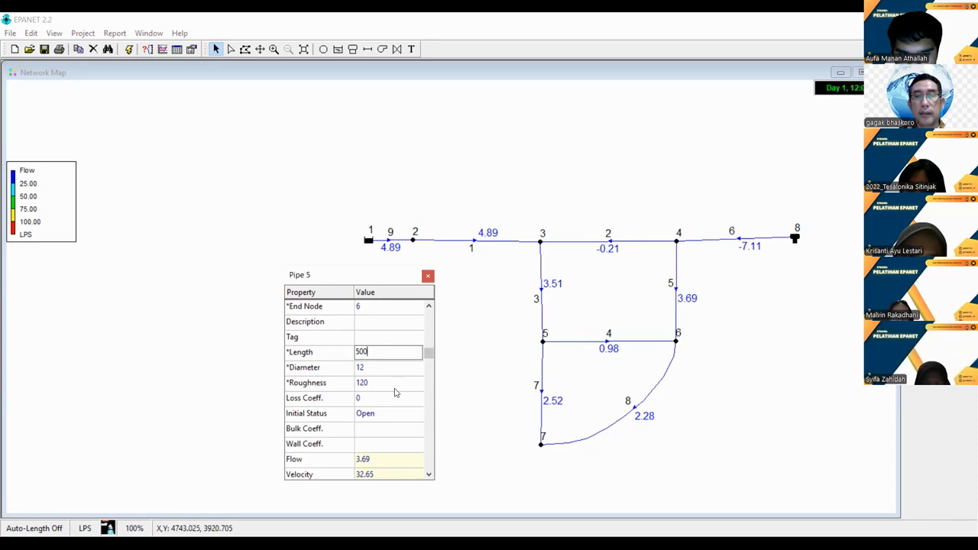
pyautogui.click(368, 370)
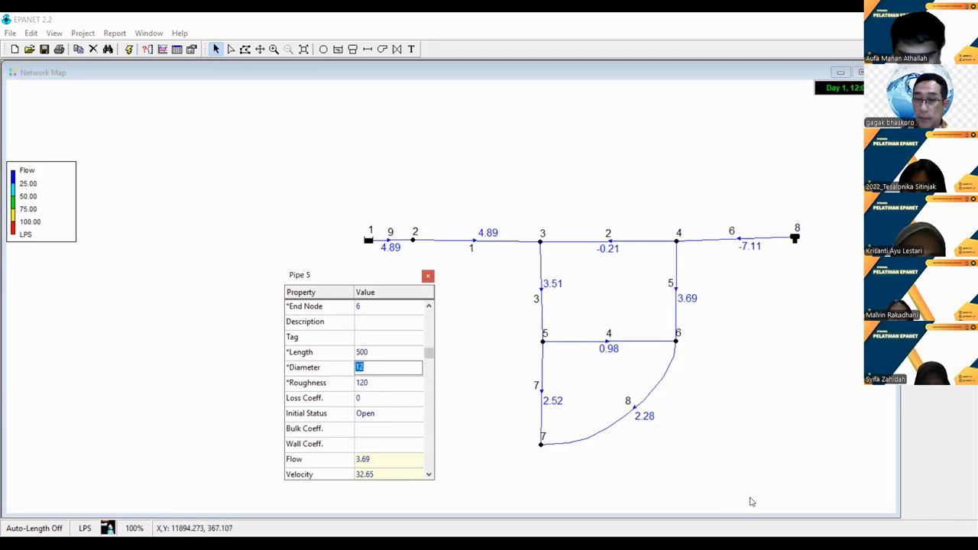
pyautogui.write('75')
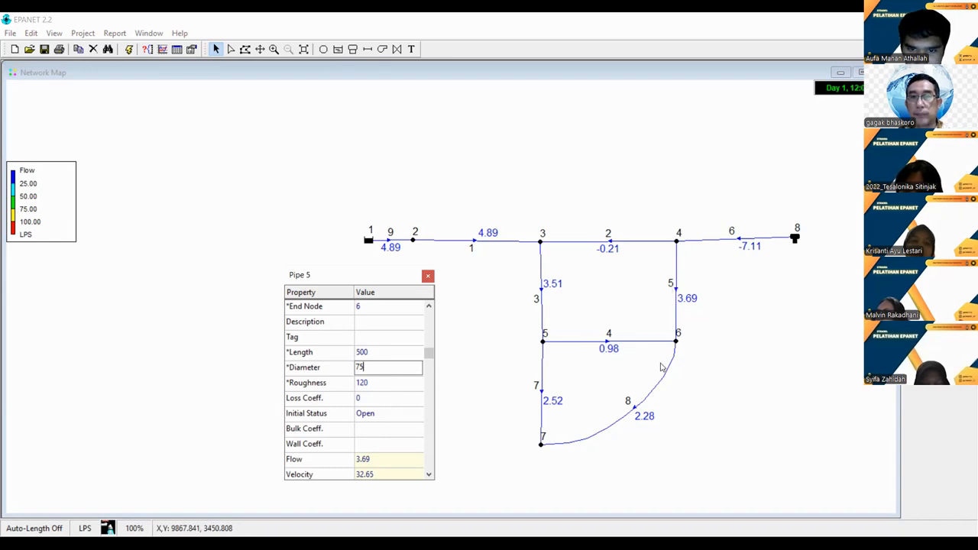
# Step: Set pipe 4's length to 500 and its diameter to 50
pyautogui.click(609, 342)
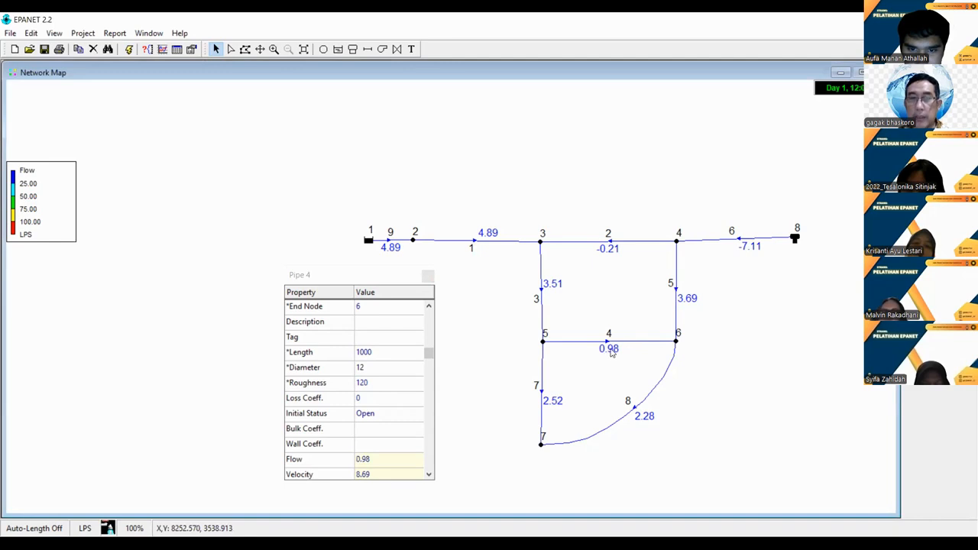
pyautogui.click(386, 352)
pyautogui.write('5')
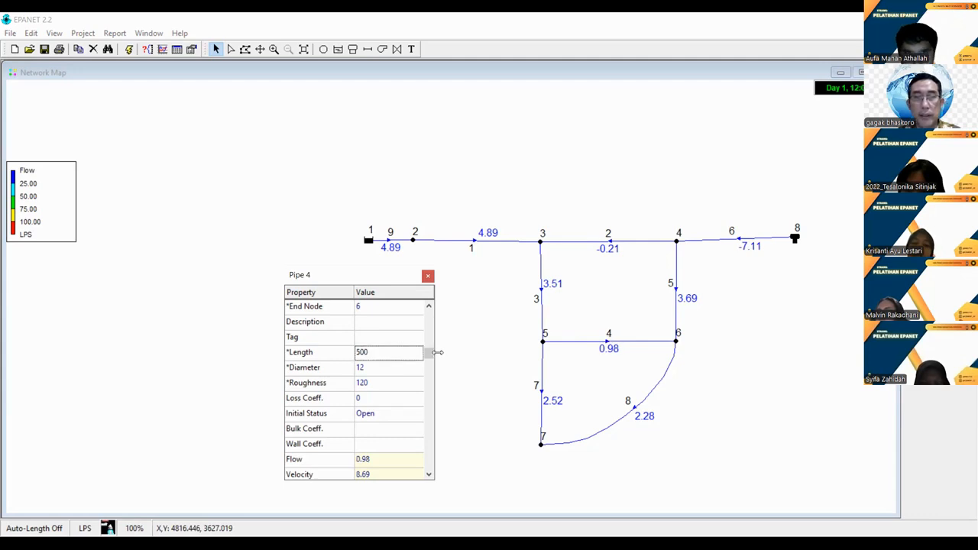
pyautogui.click(375, 370)
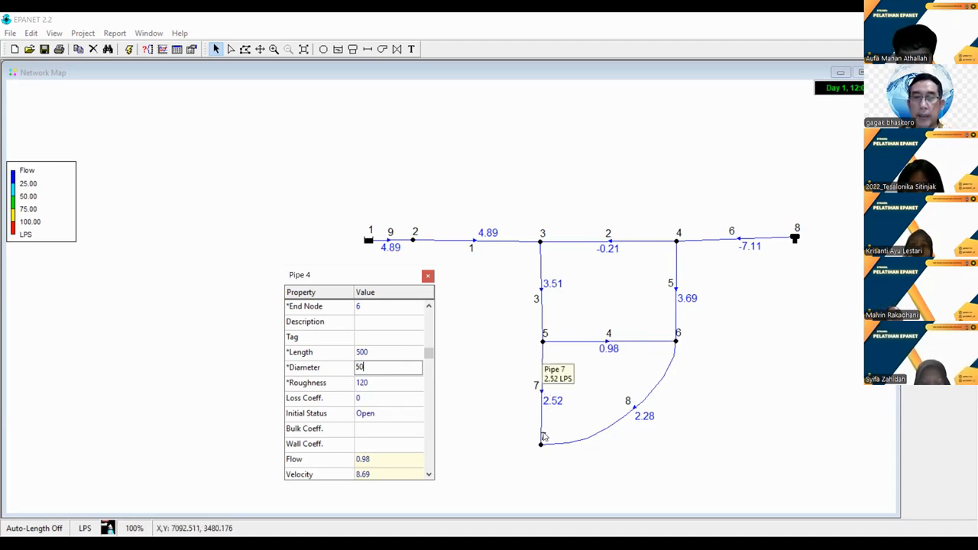
# Step: Set pipe 7's length to 500 and its diameter to 50
pyautogui.click(544, 407)
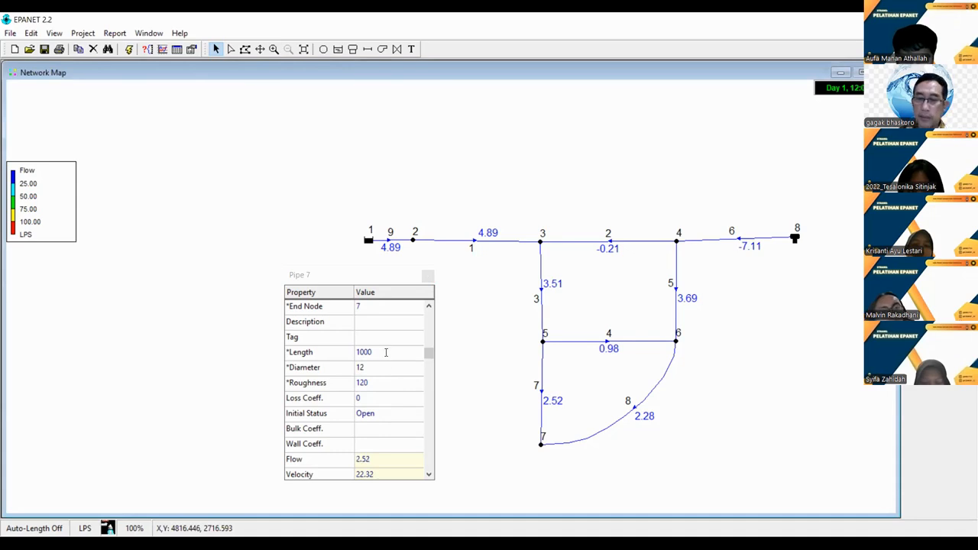
pyautogui.click(382, 353)
pyautogui.write('500')
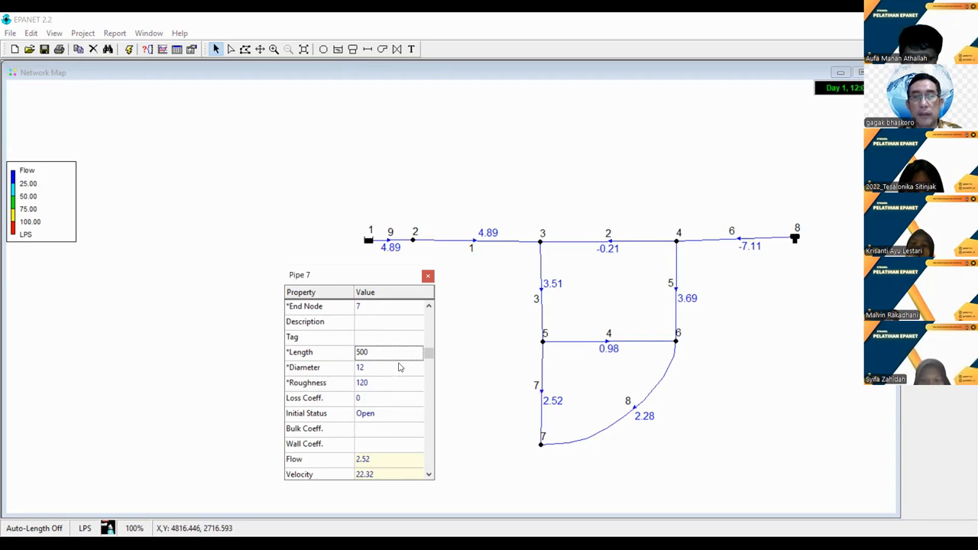
pyautogui.click(365, 371)
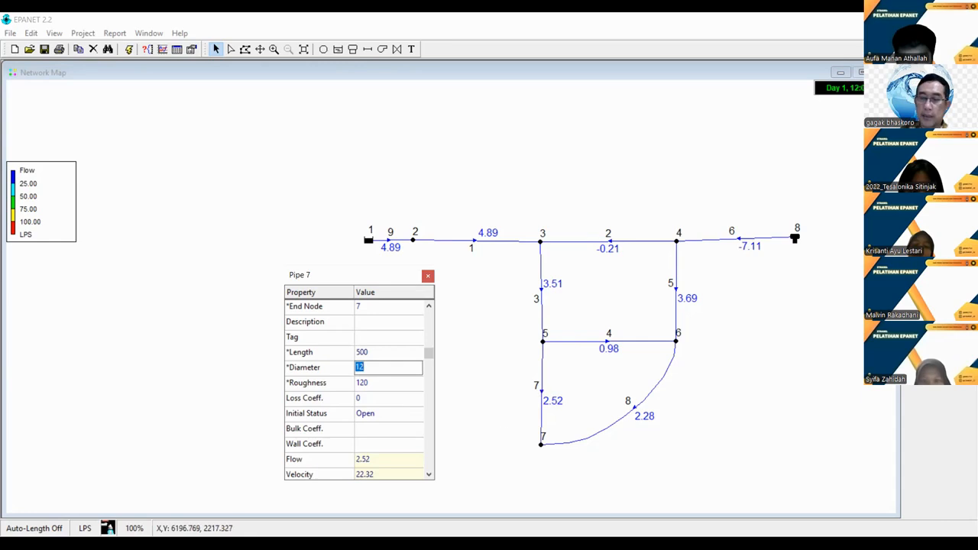
pyautogui.write('50')
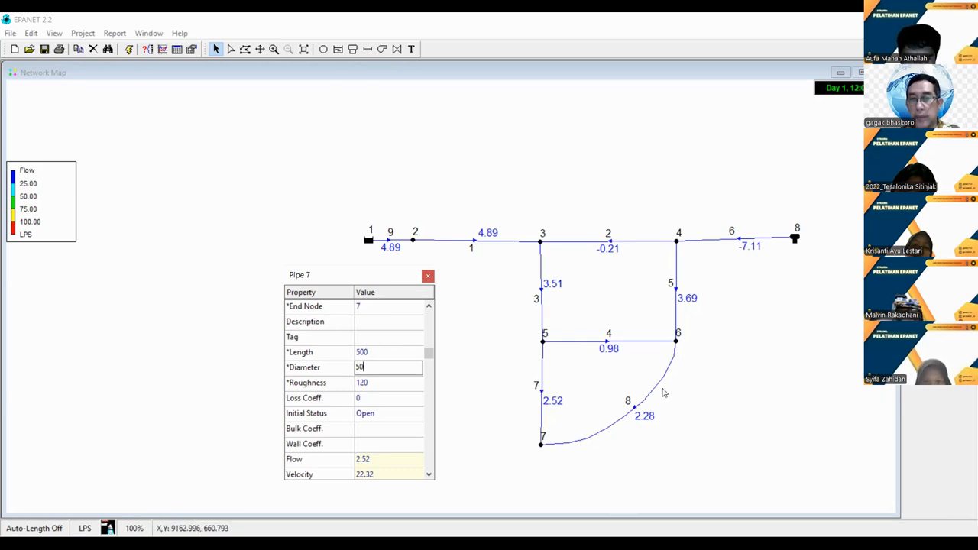
# Step: Set the curved pipe 8's length to 500 and its diameter to 50
pyautogui.click(658, 390)
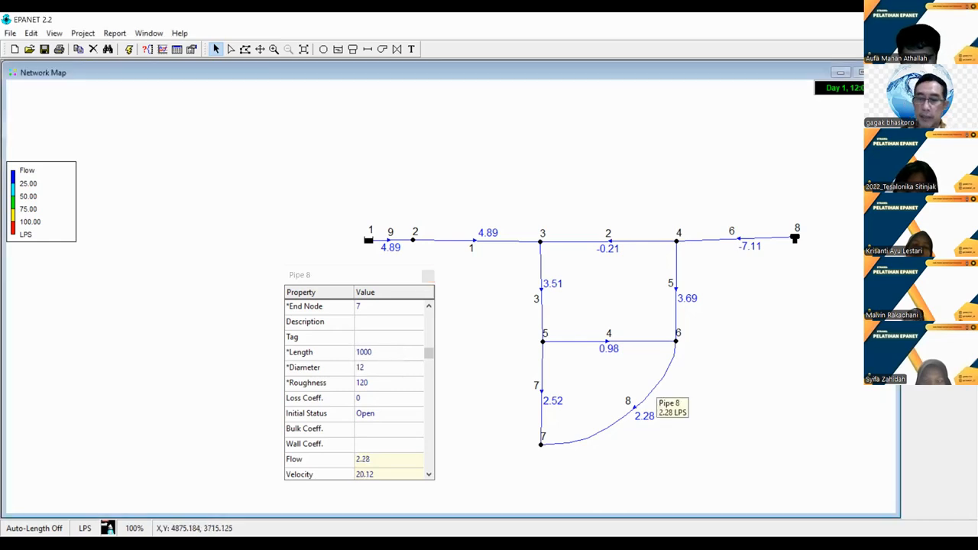
pyautogui.click(401, 354)
pyautogui.write('500')
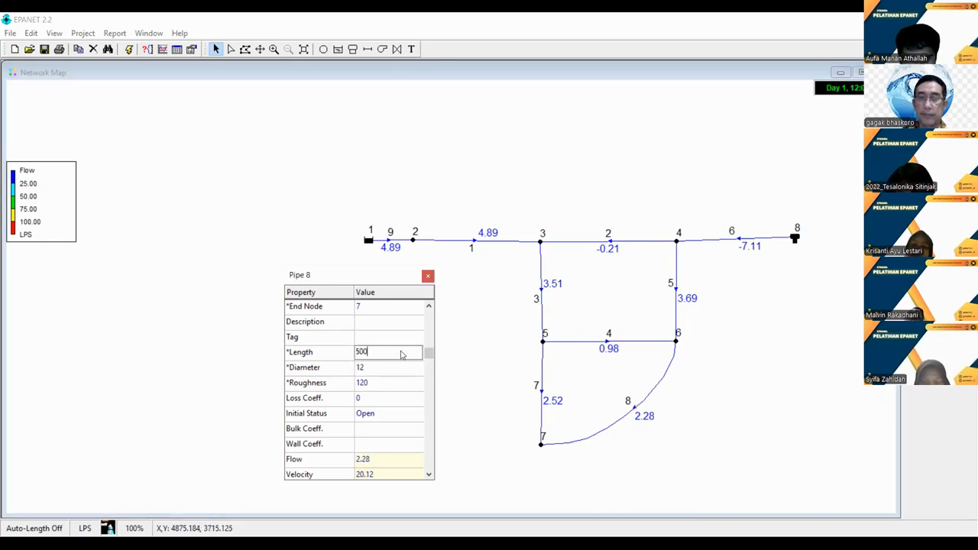
pyautogui.click(375, 370)
pyautogui.doubleClick(375, 370)
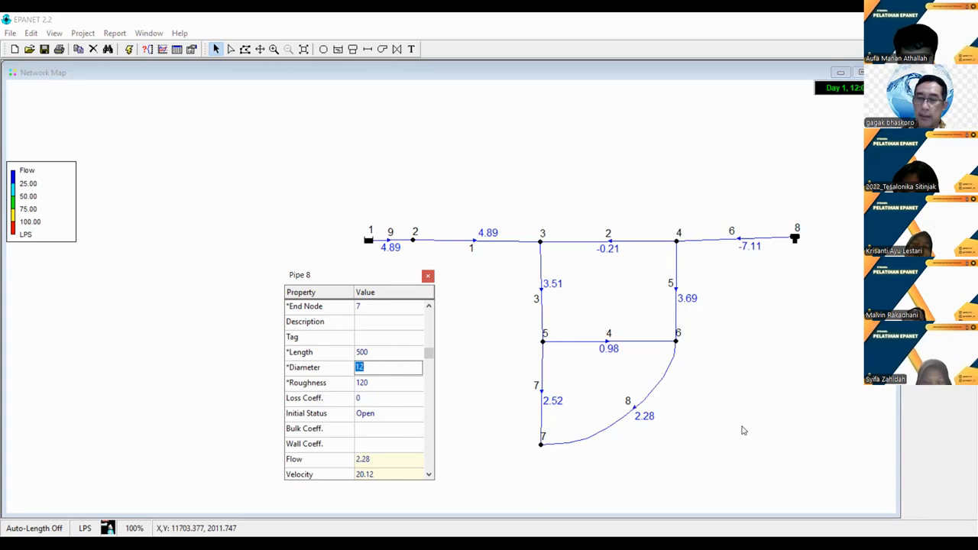
pyautogui.write('50')
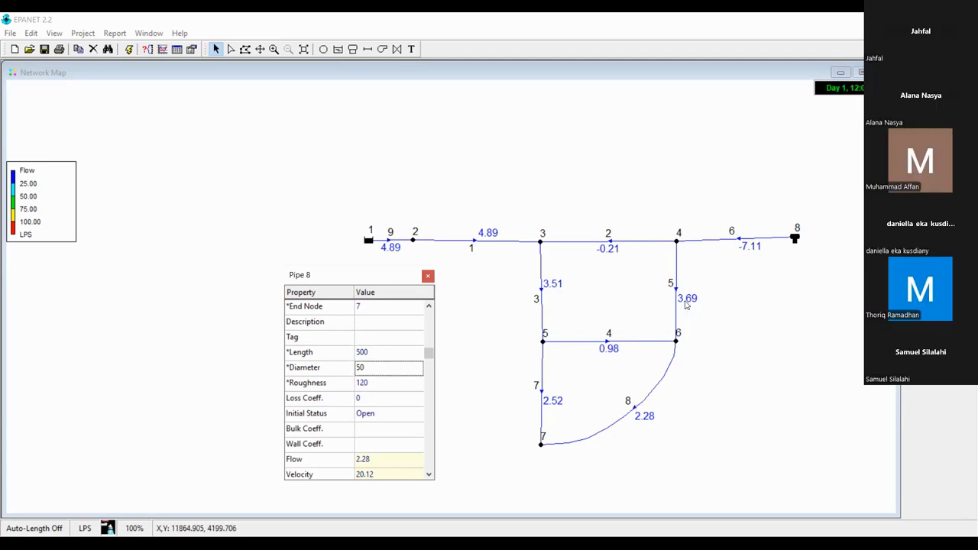
# Step: Set the length of pipe 6, which leads to tank 8, to 500 and its diameter to 75
pyautogui.click(740, 241)
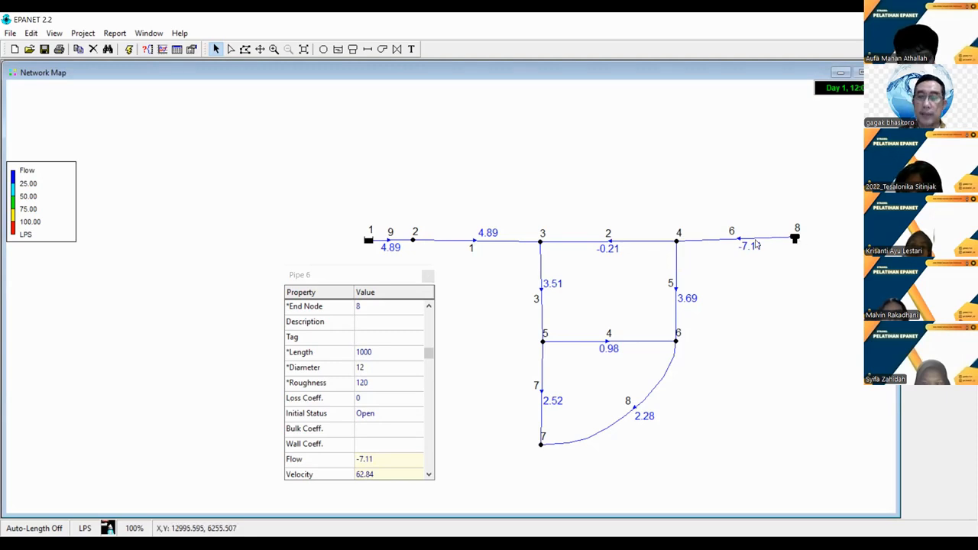
pyautogui.click(381, 353)
pyautogui.write('500')
pyautogui.press('Return')
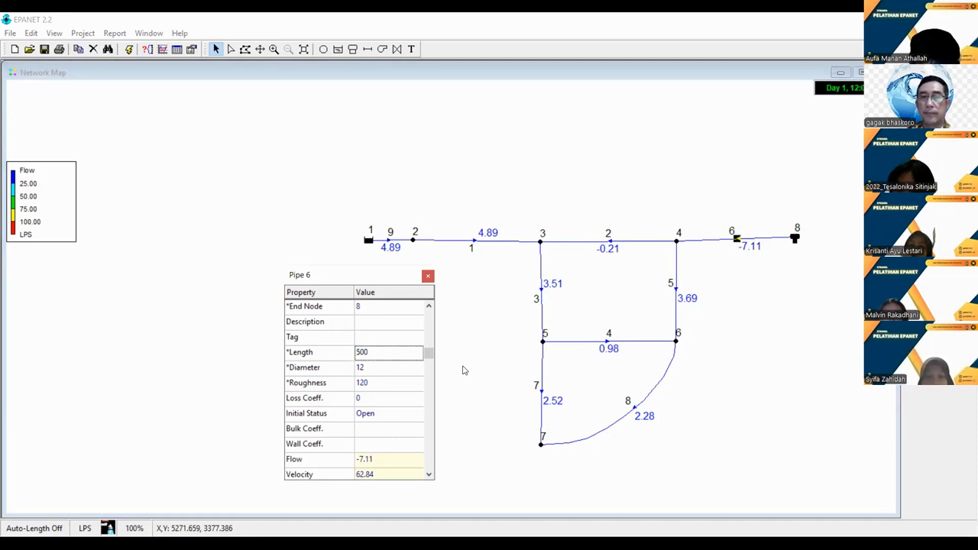
pyautogui.click(383, 367)
pyautogui.write('75')
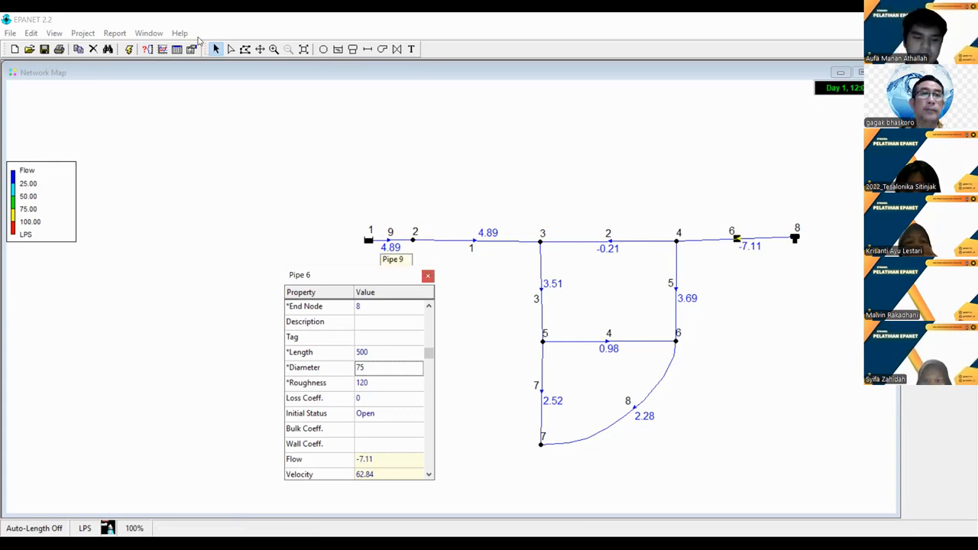
# Step: Run the hydraulic analysis, close the status report and display pressure values at the nodes
pyautogui.click(394, 257)
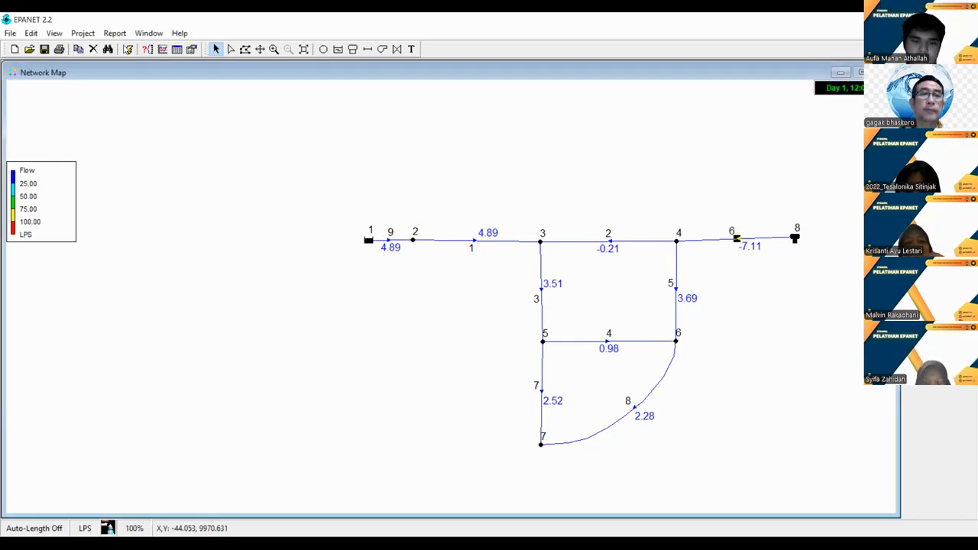
pyautogui.click(130, 50)
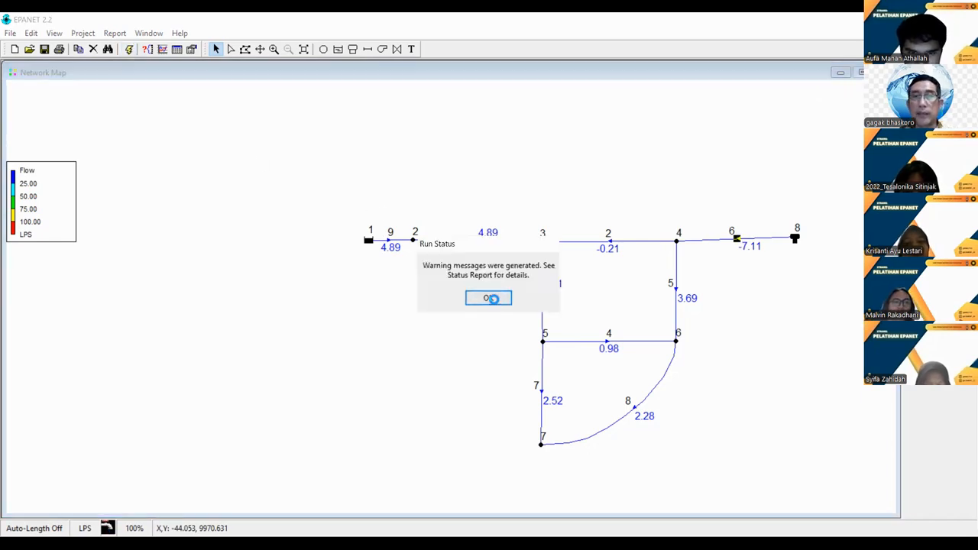
pyautogui.press('Return')
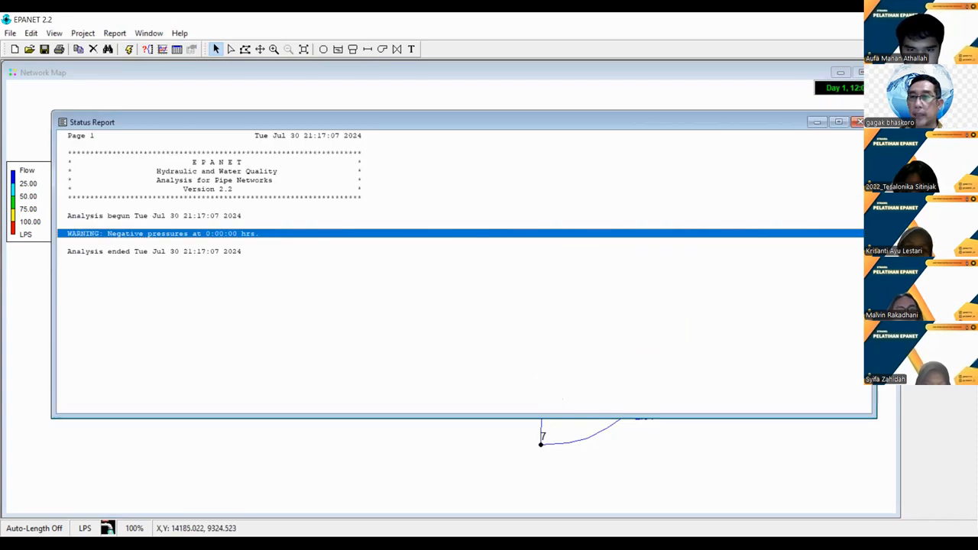
pyautogui.click(860, 122)
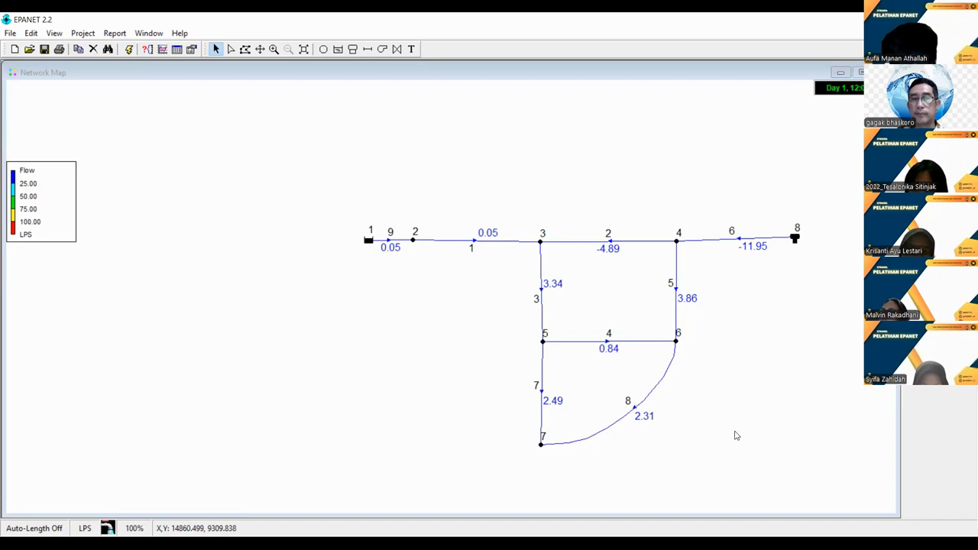
pyautogui.click(739, 478)
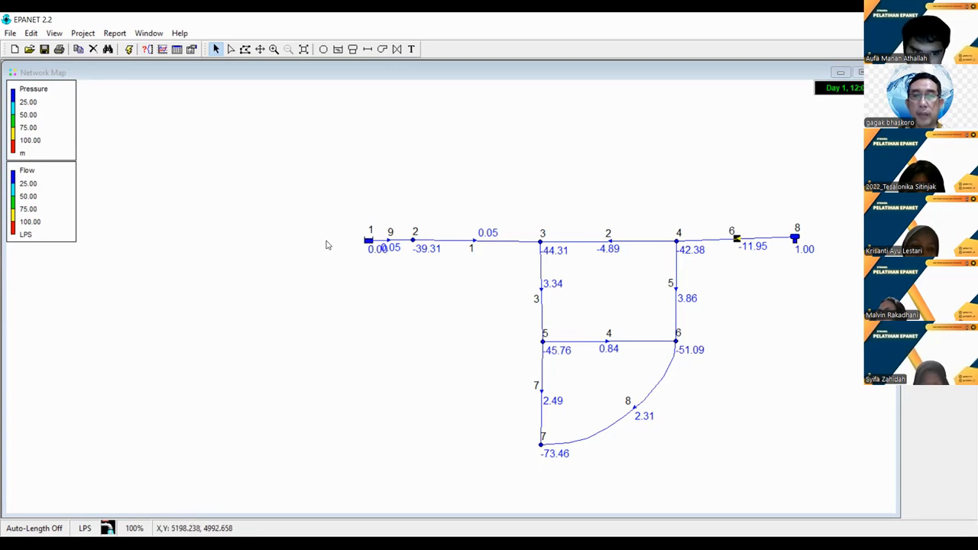
# Step: Reposition reservoir 1 near node 2 and delete pipe 9 between them
pyautogui.doubleClick(327, 242)
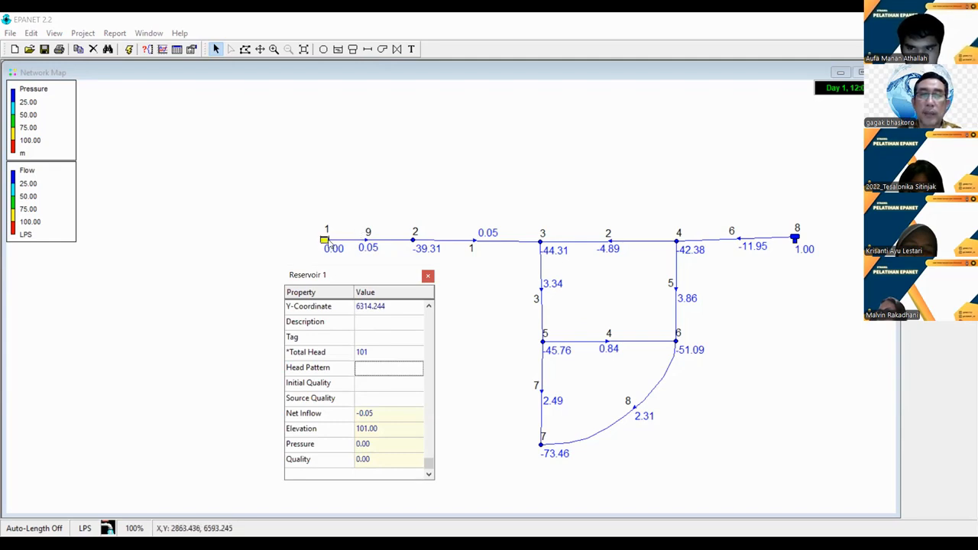
pyautogui.moveTo(326, 241); pyautogui.dragTo(356, 241)
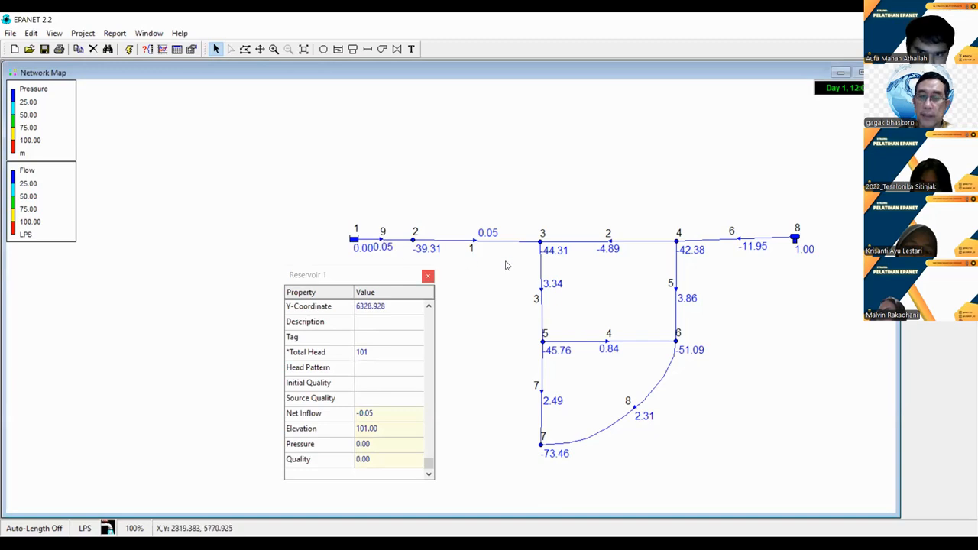
pyautogui.press('Delete')
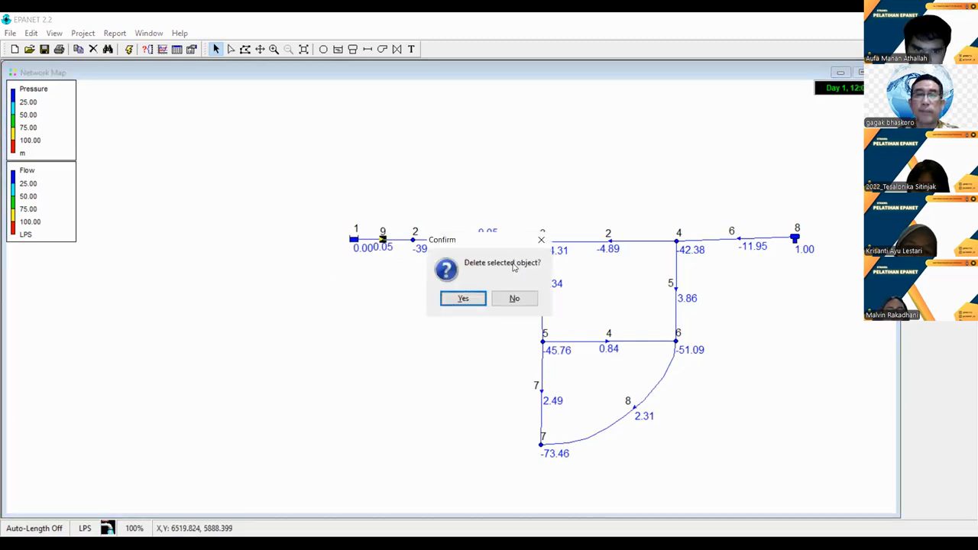
pyautogui.click(463, 299)
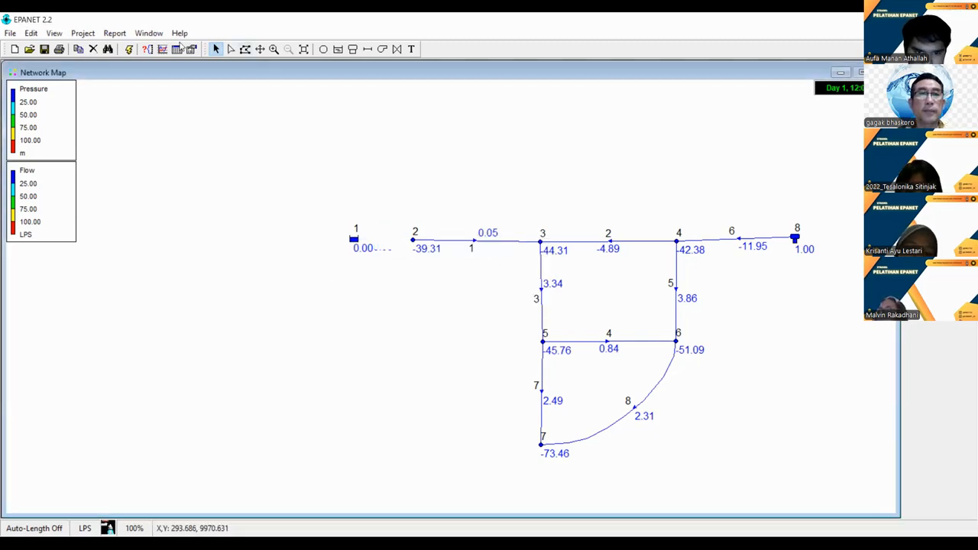
# Step: Add a pump from reservoir 1 to node 2 and shift the reservoir slightly farther from node 2
pyautogui.click(383, 49)
pyautogui.click(355, 240)
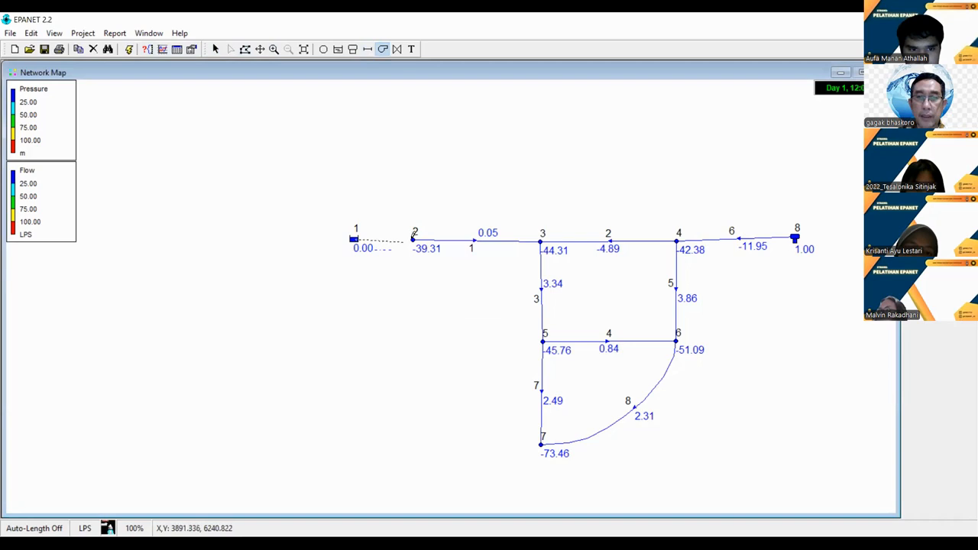
pyautogui.click(413, 239)
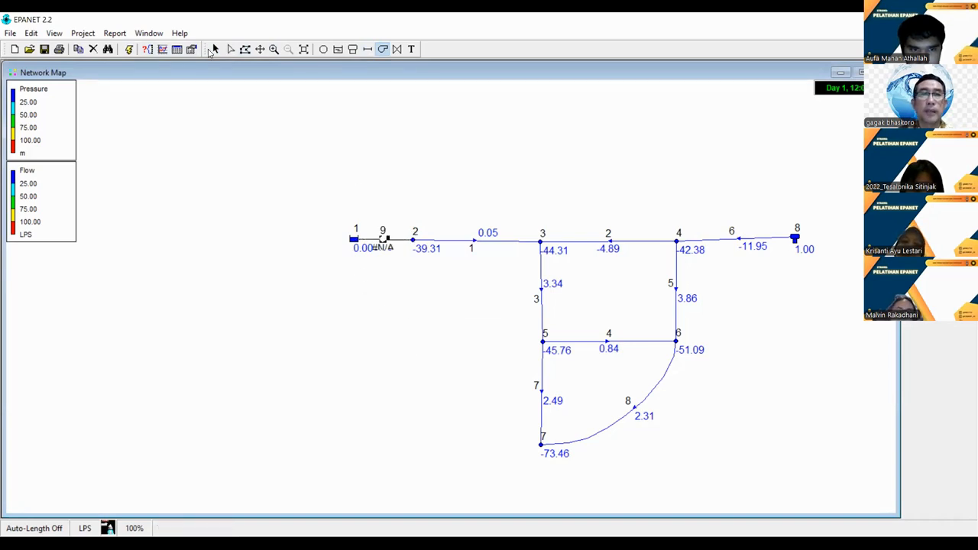
pyautogui.click(353, 241)
pyautogui.moveTo(348, 242); pyautogui.dragTo(334, 243)
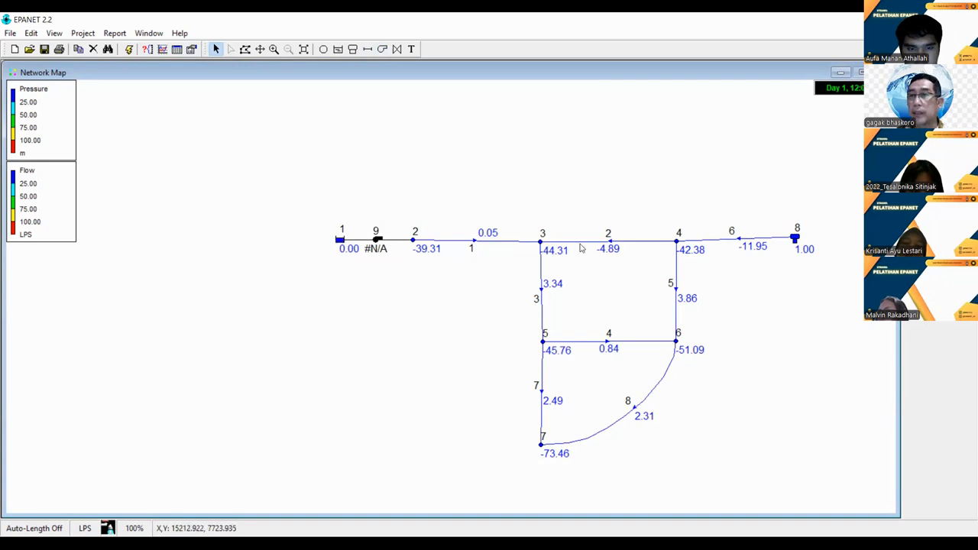
# Step: Create a new PUMP-type curve with ID 1, using a flow of 6 and a head of 30
pyautogui.click(913, 95)
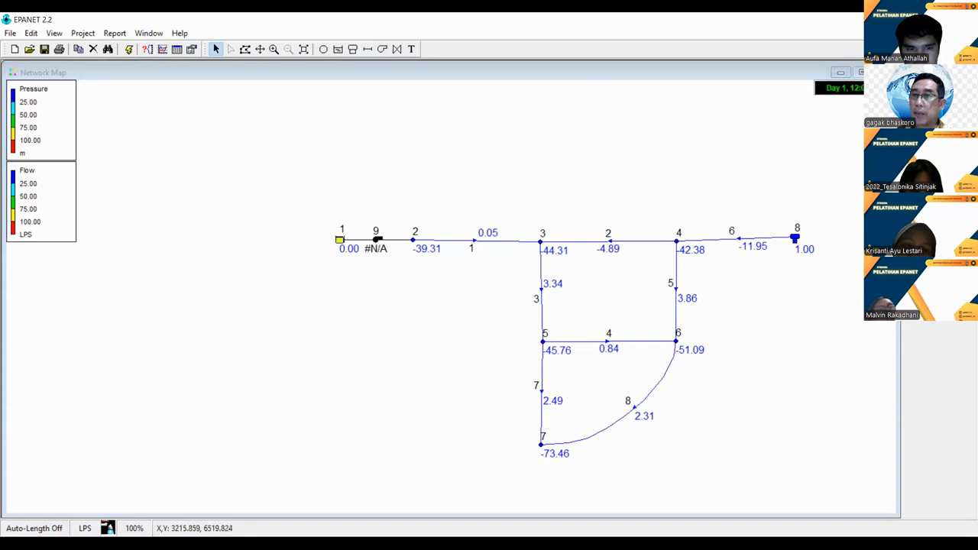
pyautogui.moveTo(378, 240)
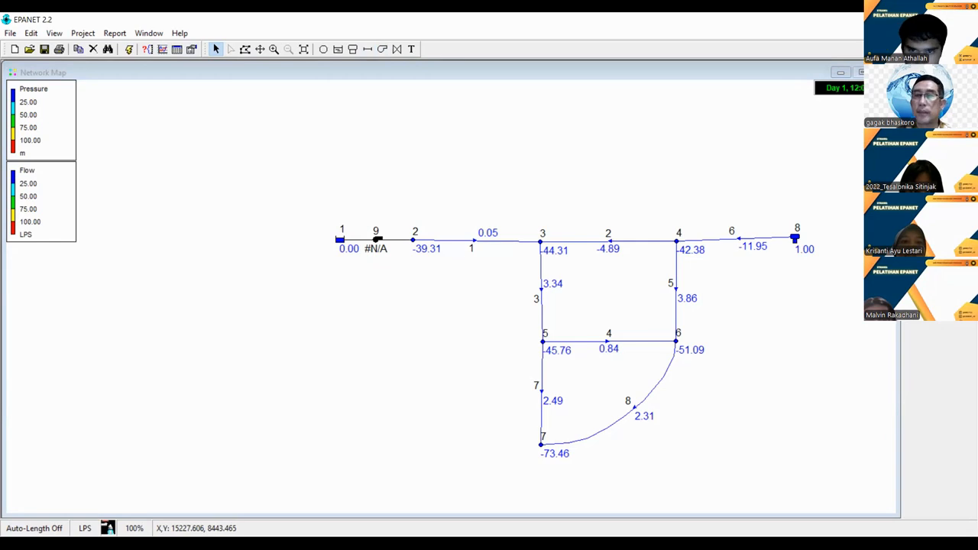
pyautogui.press('Insert')
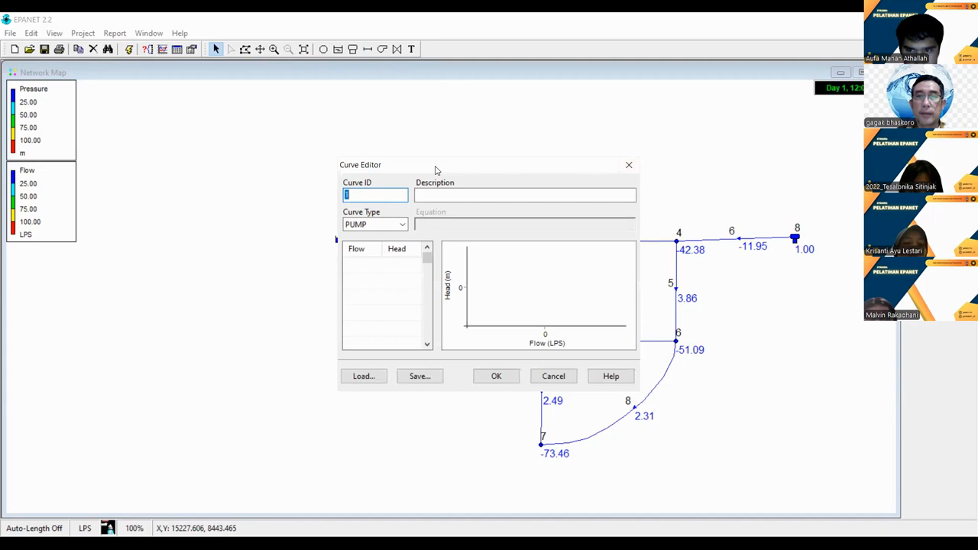
pyautogui.moveTo(436, 170); pyautogui.dragTo(476, 137)
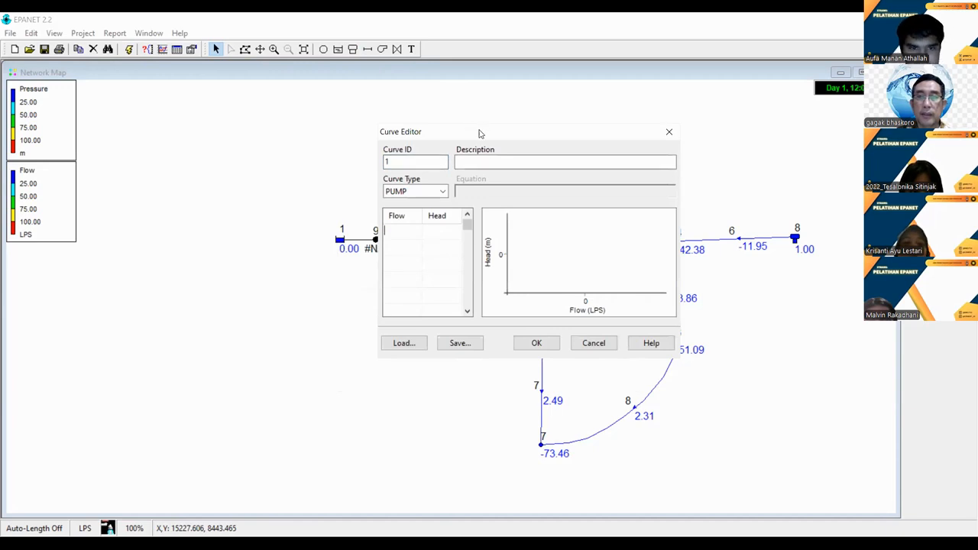
pyautogui.moveTo(480, 134); pyautogui.dragTo(496, 137)
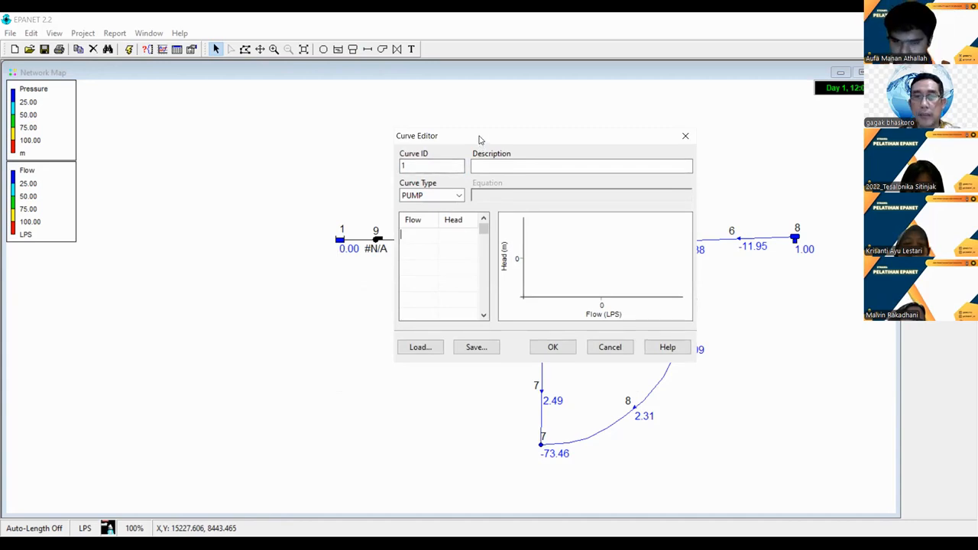
pyautogui.moveTo(480, 139); pyautogui.dragTo(463, 118)
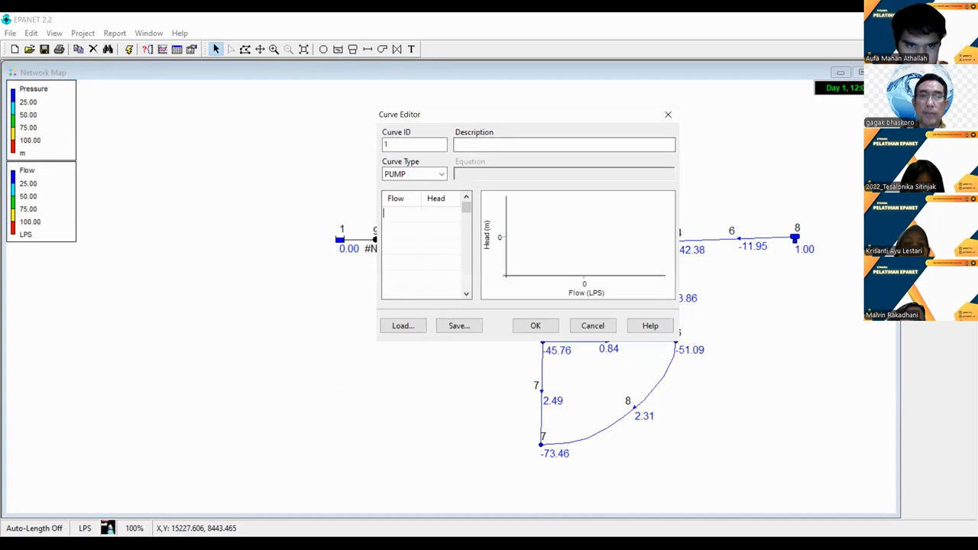
pyautogui.write('6')
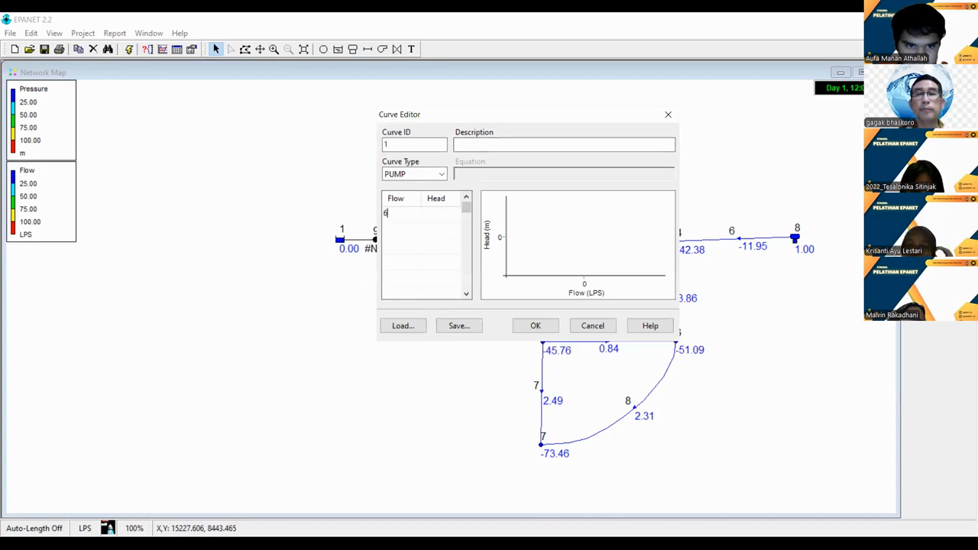
pyautogui.click(441, 212)
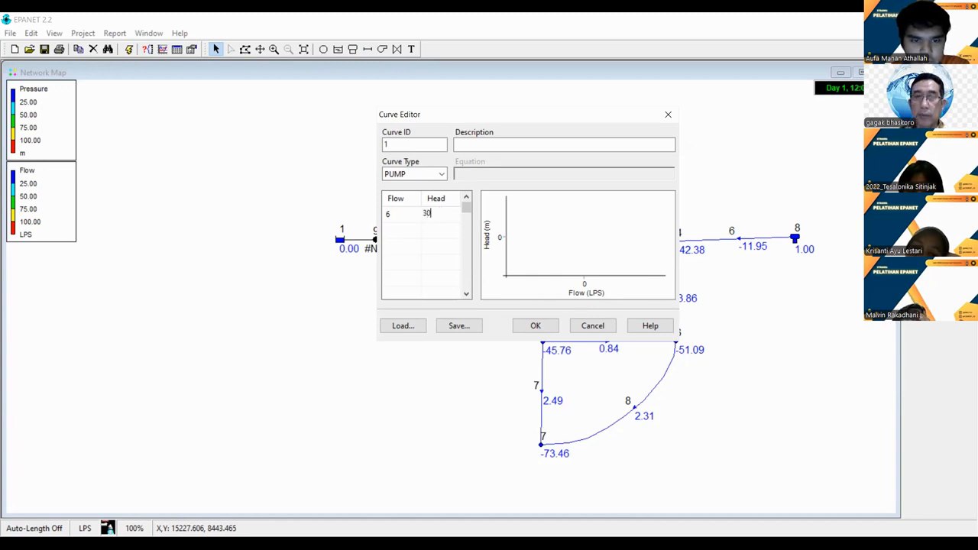
pyautogui.press('Return')
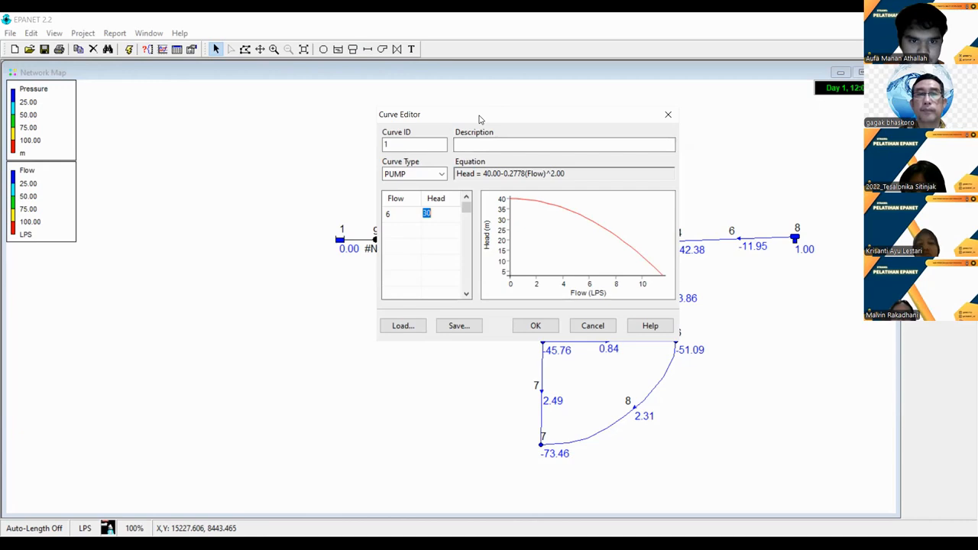
pyautogui.moveTo(480, 118); pyautogui.dragTo(405, 430)
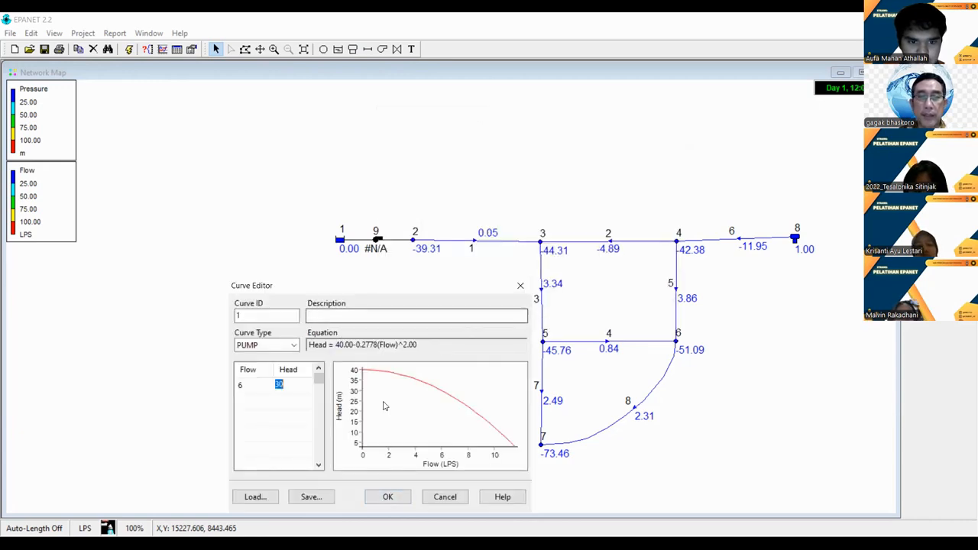
pyautogui.click(388, 499)
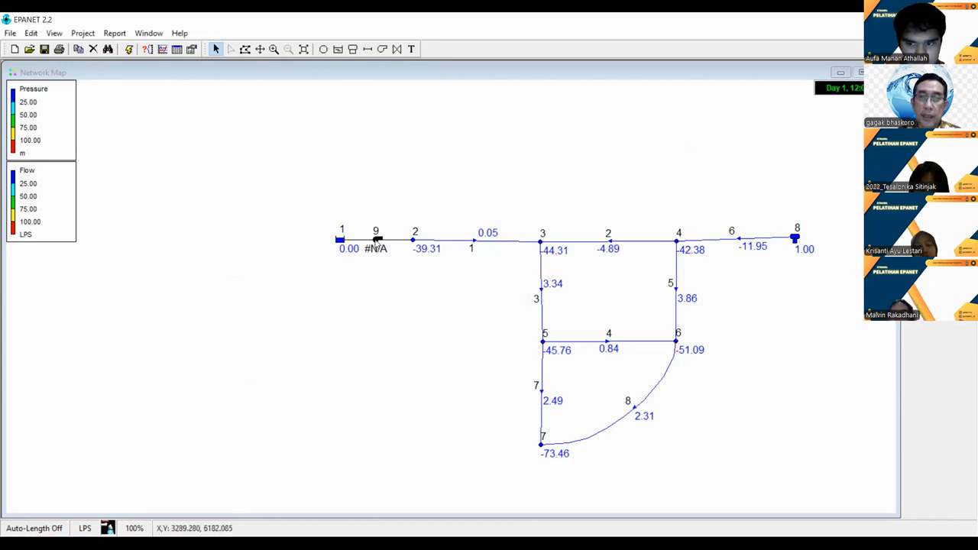
# Step: Assign pump curve 1 to the pump between reservoir 1 and node 2
pyautogui.doubleClick(377, 243)
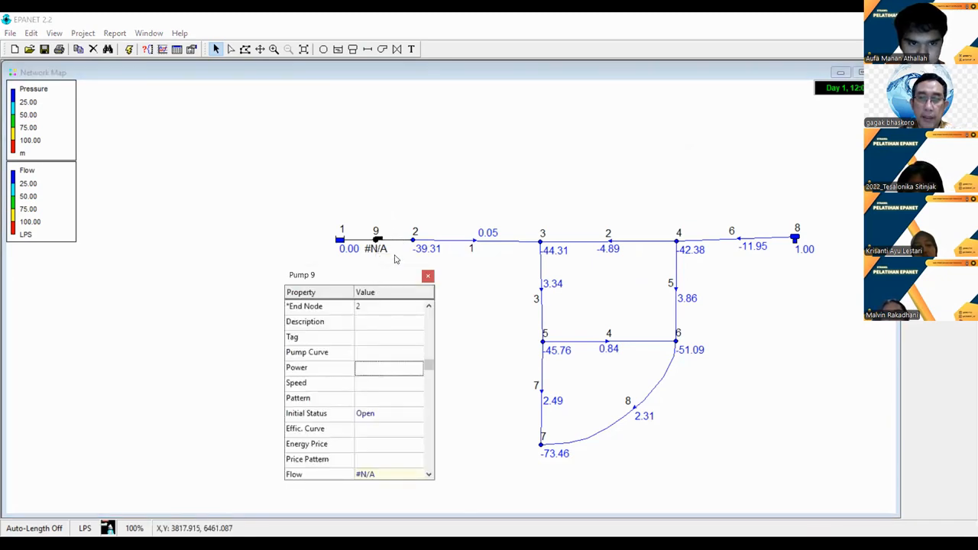
pyautogui.click(371, 354)
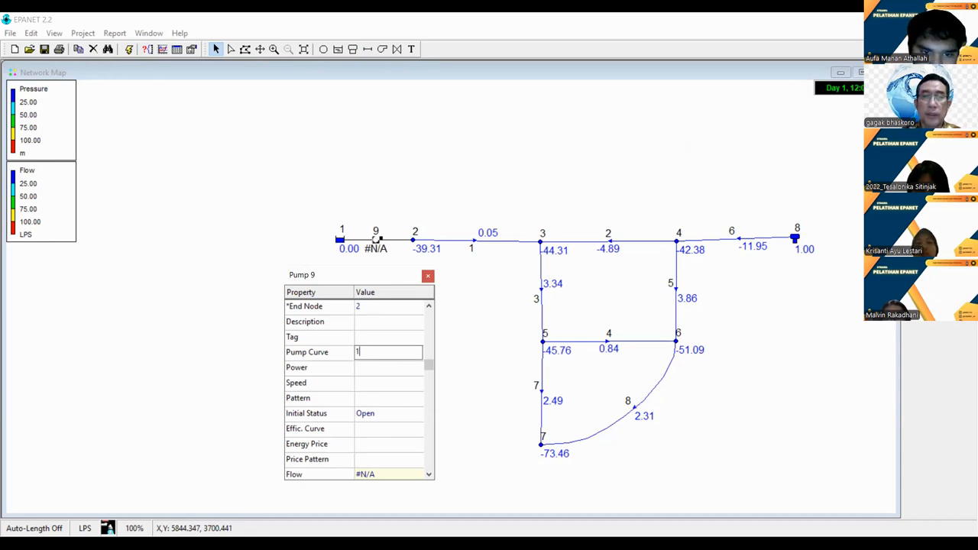
pyautogui.press('Return')
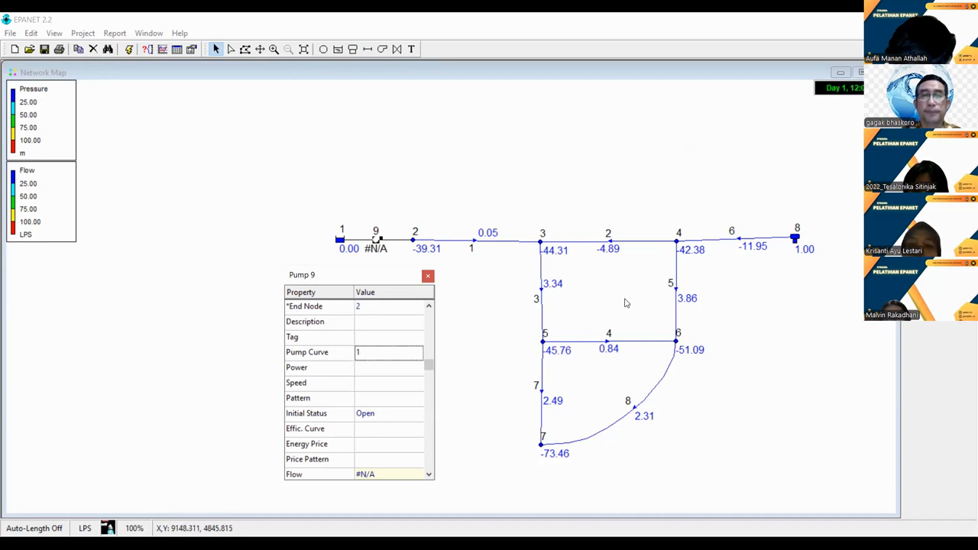
pyautogui.click(428, 277)
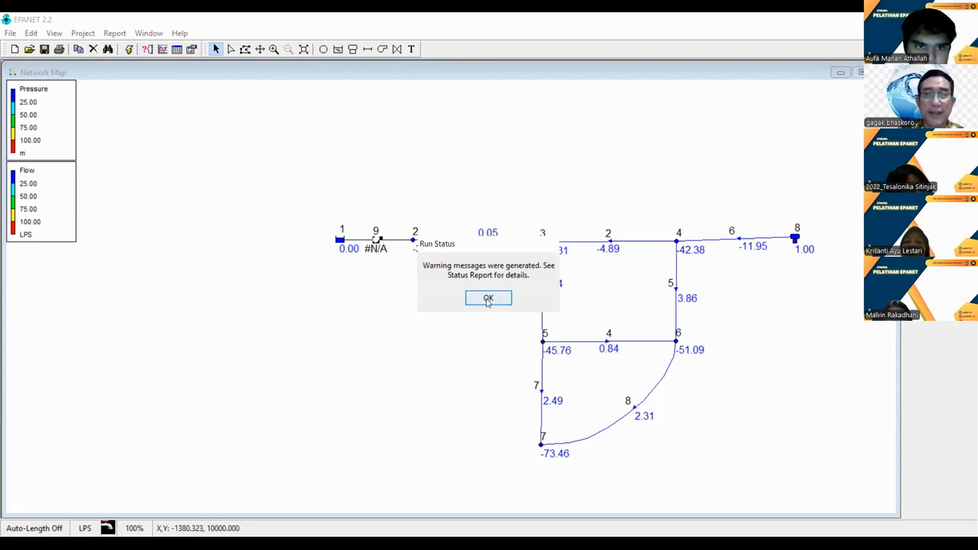
# Step: Rerun the analysis with the pump in place, then review and close the status report
pyautogui.click(488, 299)
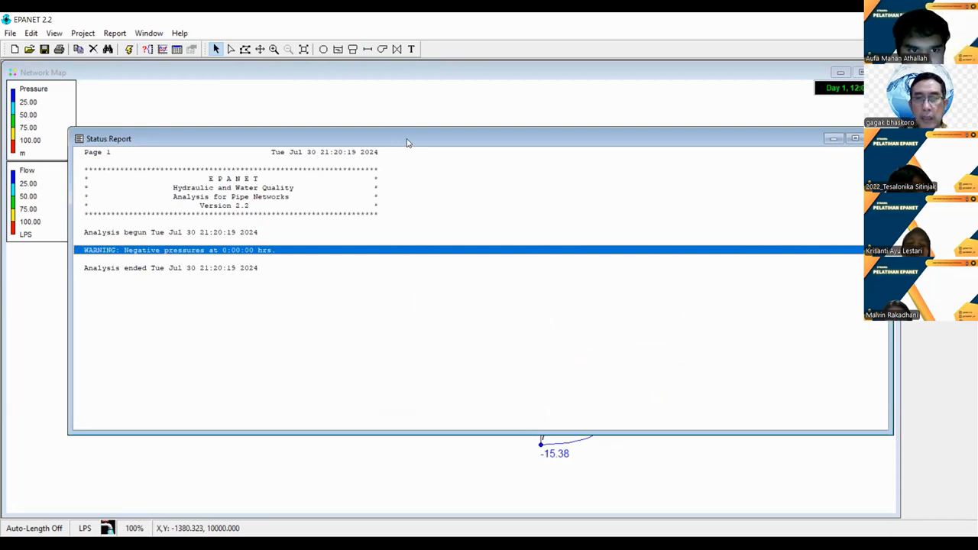
pyautogui.moveTo(407, 143); pyautogui.dragTo(346, 147)
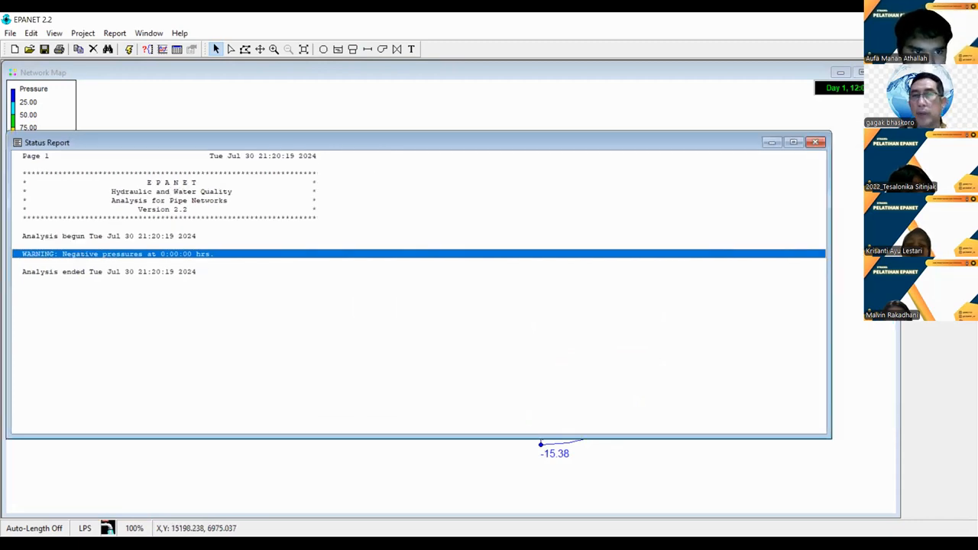
pyautogui.click(815, 142)
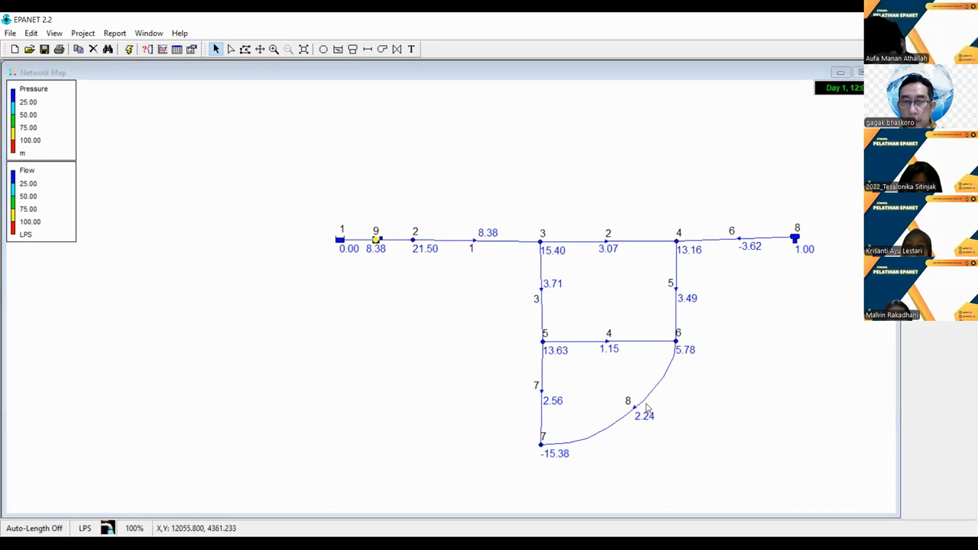
# Step: Set the head of pump curve 1 to 40 at a flow of 6
pyautogui.click(549, 471)
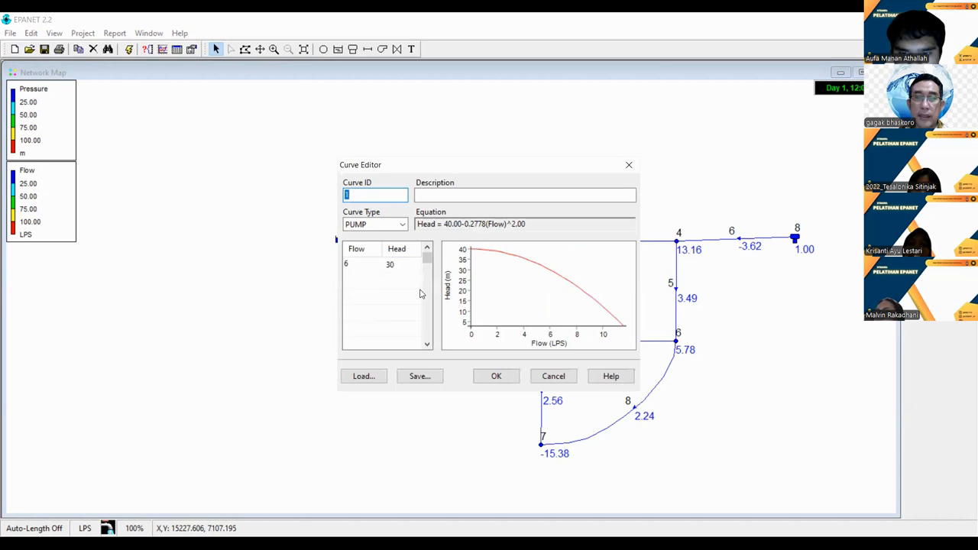
pyautogui.click(394, 264)
pyautogui.moveTo(394, 264); pyautogui.dragTo(384, 268)
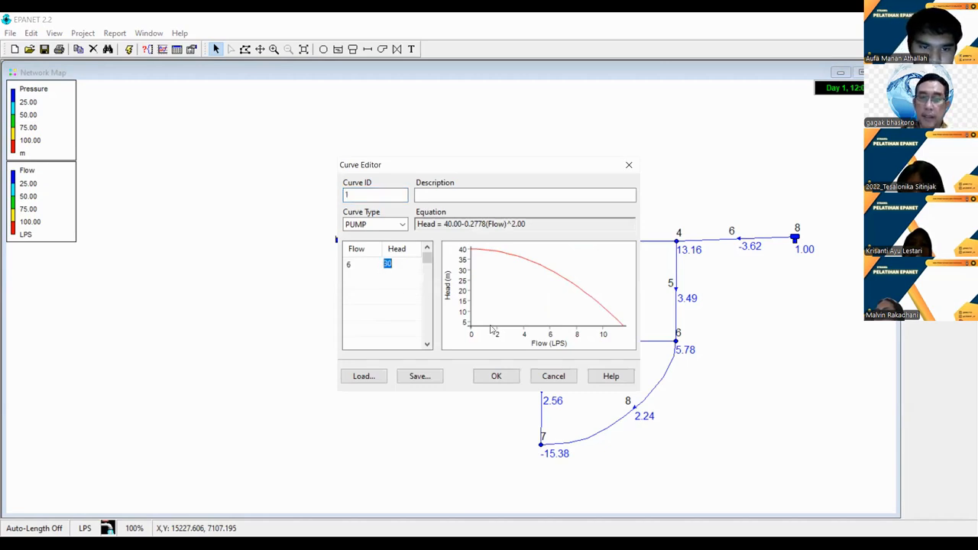
pyautogui.write('4')
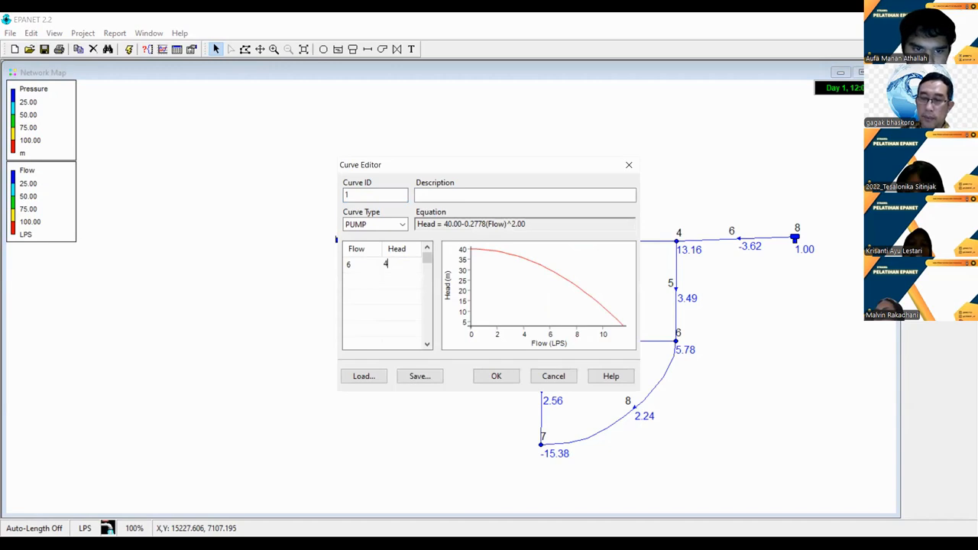
pyautogui.write('0')
pyautogui.press('Return')
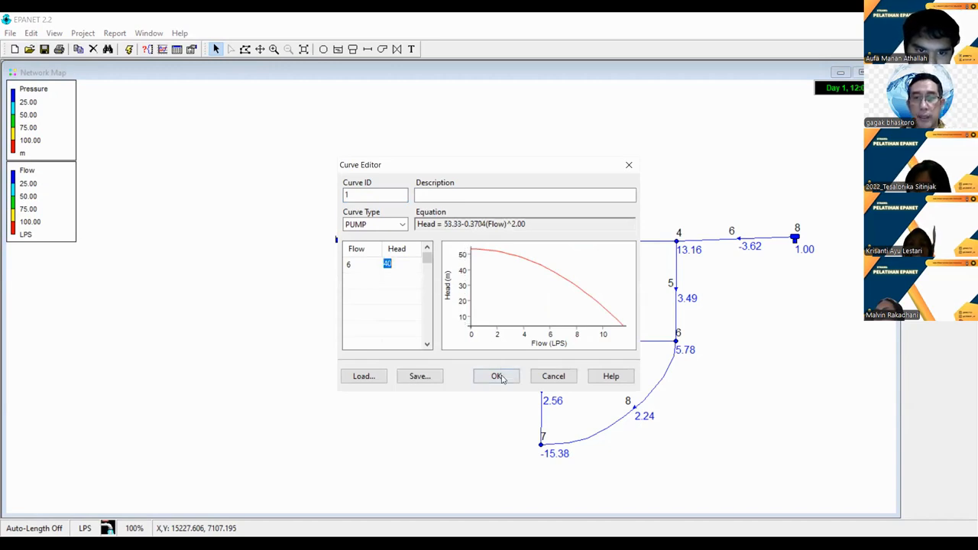
pyautogui.press('Return')
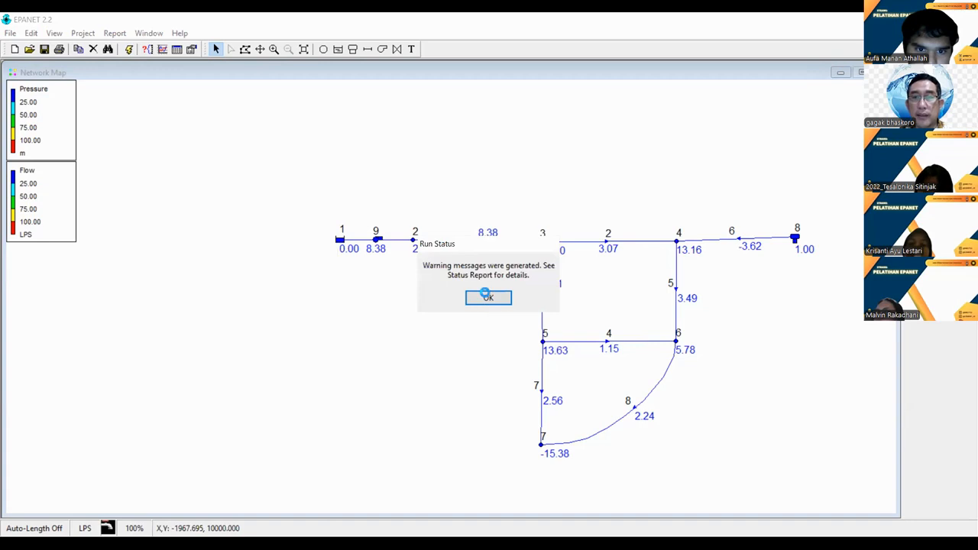
# Step: Acknowledge the finished analysis run, review and close its status report, and examine the updated node pressures on the network map
pyautogui.click(490, 298)
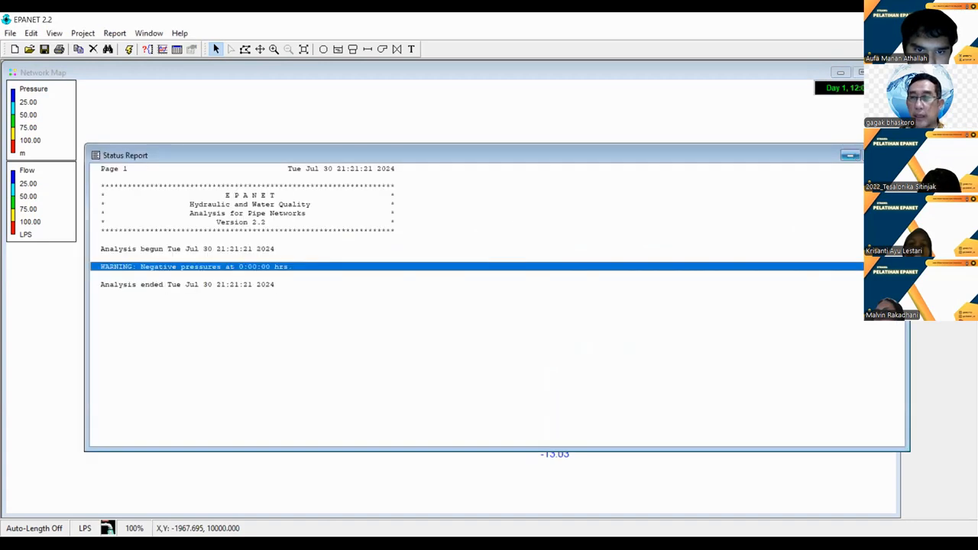
pyautogui.click(896, 156)
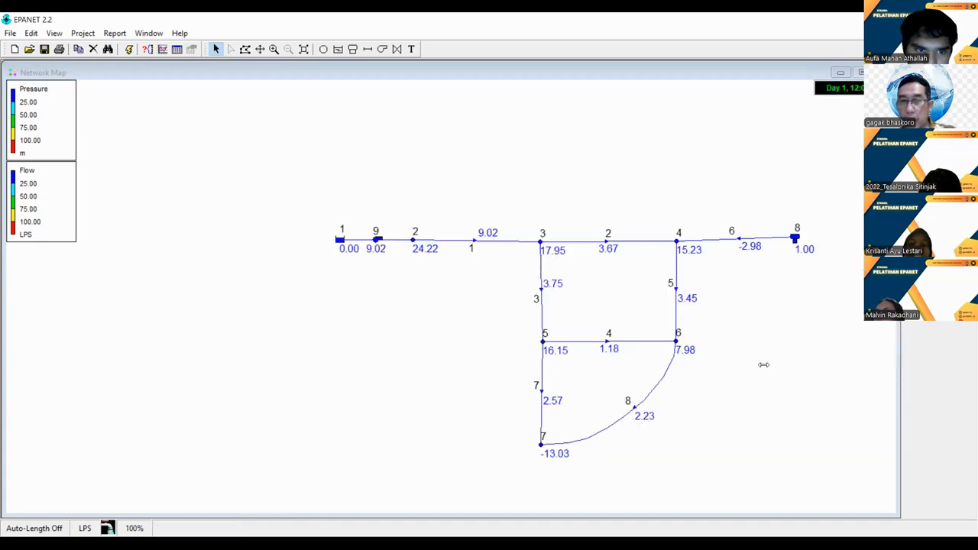
pyautogui.moveTo(554, 446)
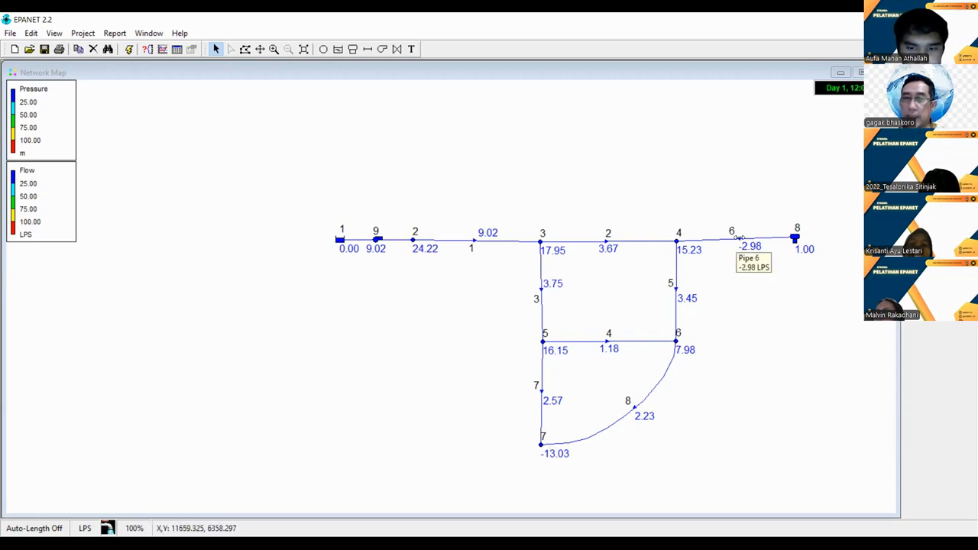
# Step: Set the diameter of pipe 6 to 100, rerun the analysis and close its status report
pyautogui.doubleClick(740, 239)
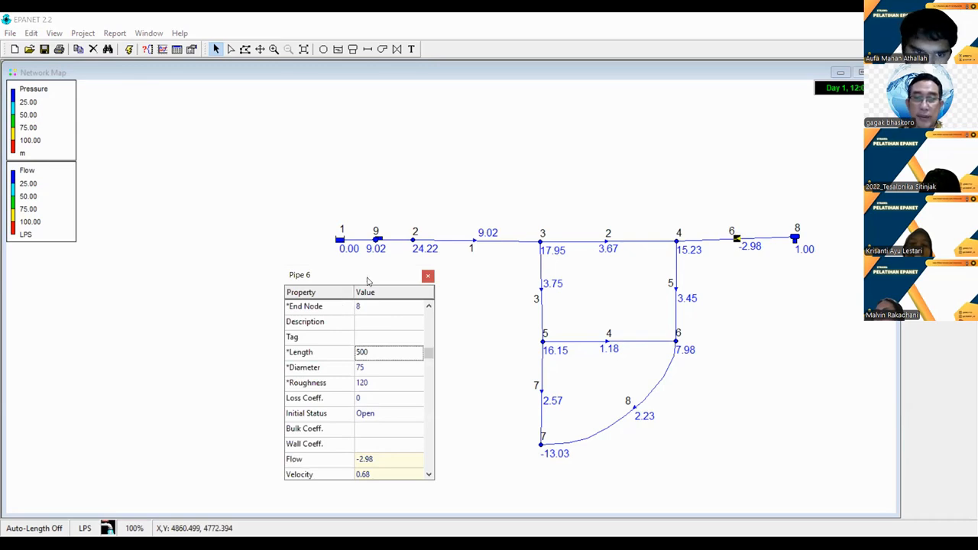
pyautogui.click(390, 363)
pyautogui.write('100')
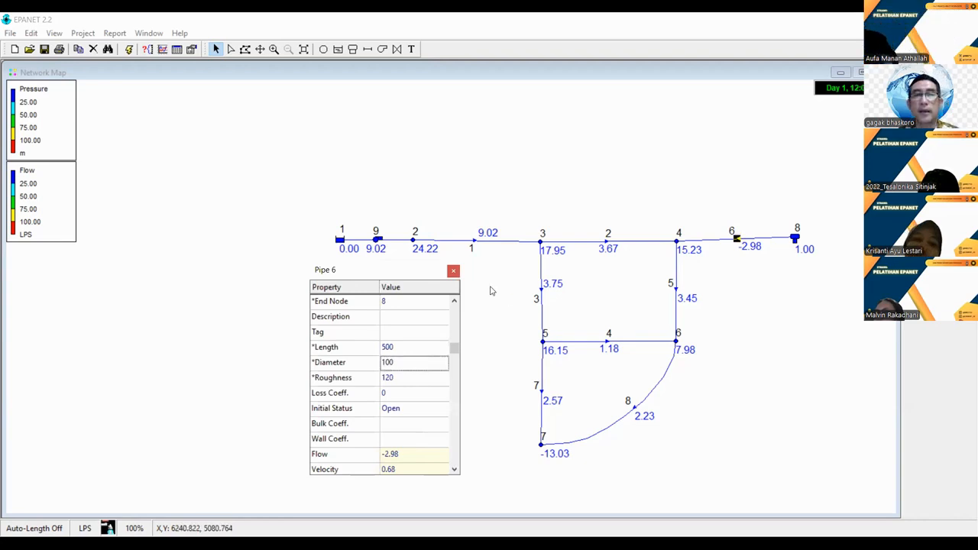
pyautogui.moveTo(707, 245)
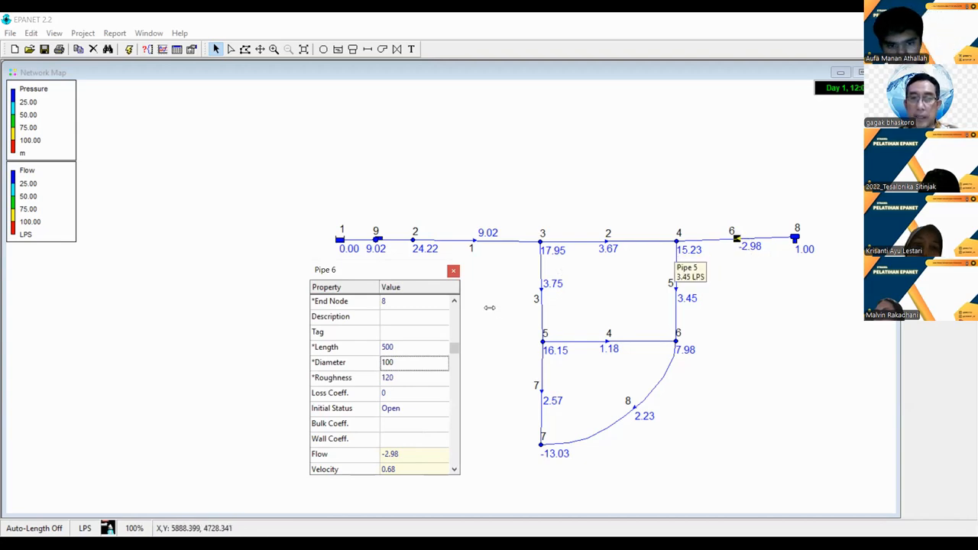
pyautogui.click(454, 271)
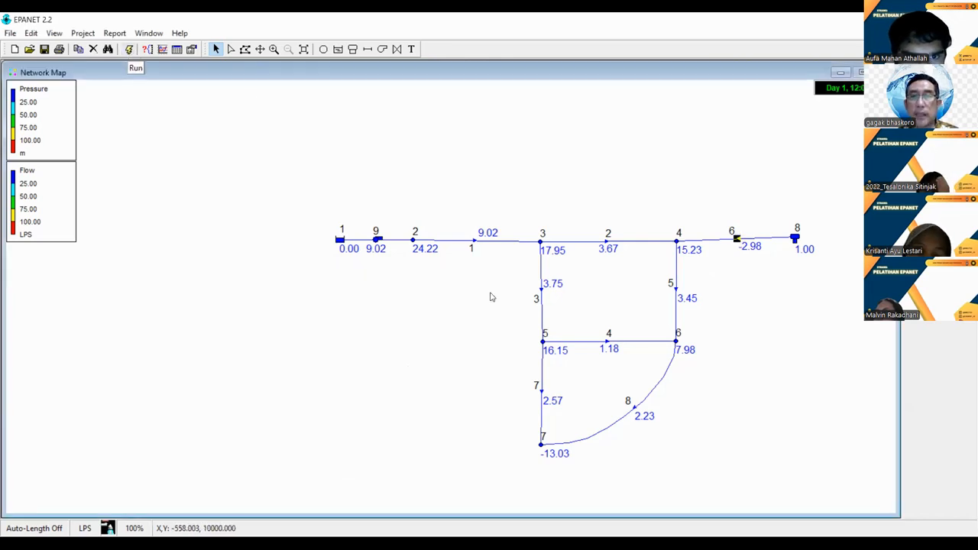
pyautogui.click(130, 49)
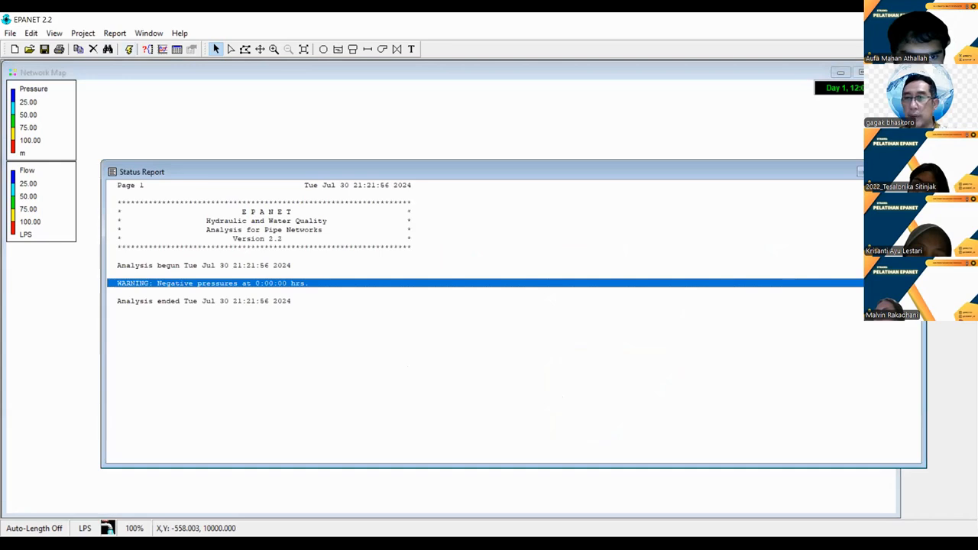
pyautogui.click(909, 172)
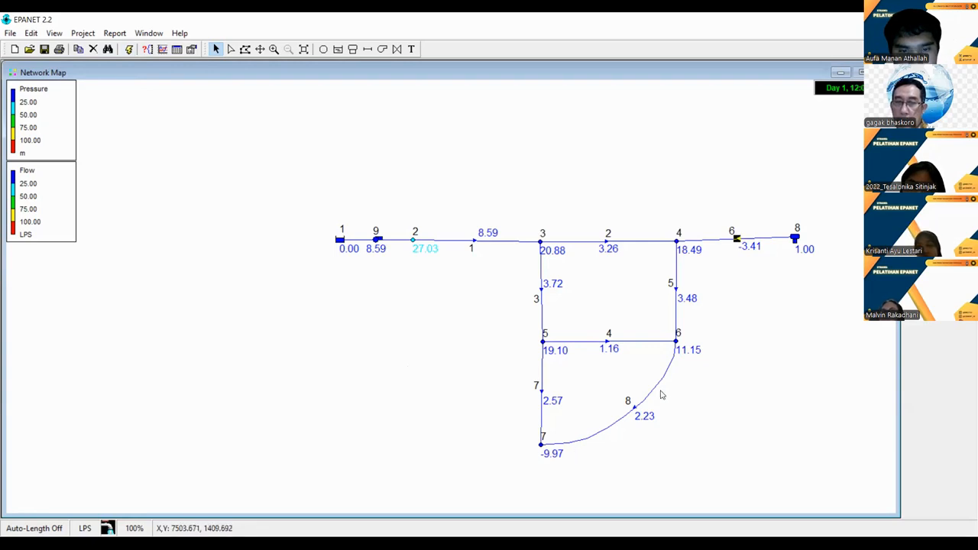
# Step: Set the diameter of pipe 8, between nodes 6 and 7, to 75 and rerun the analysis
pyautogui.doubleClick(678, 319)
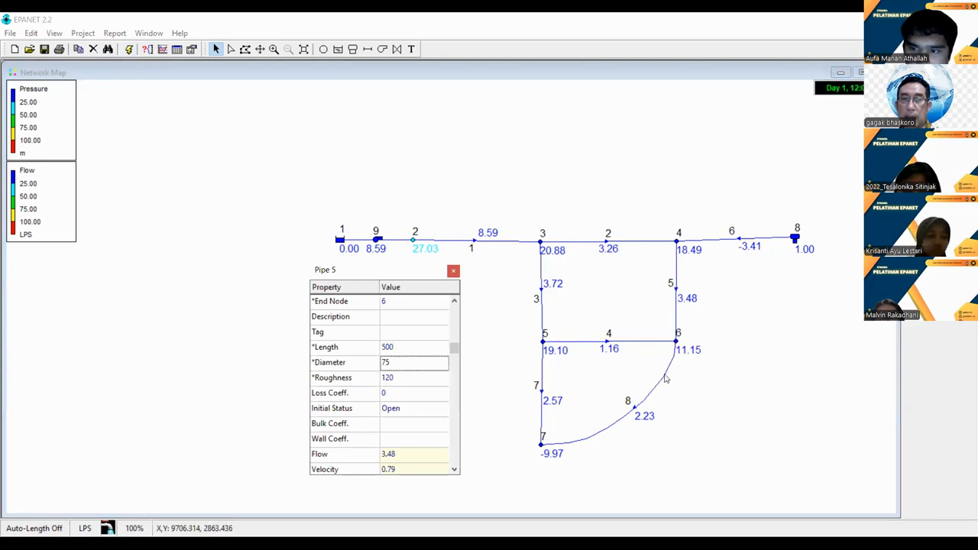
pyautogui.click(676, 349)
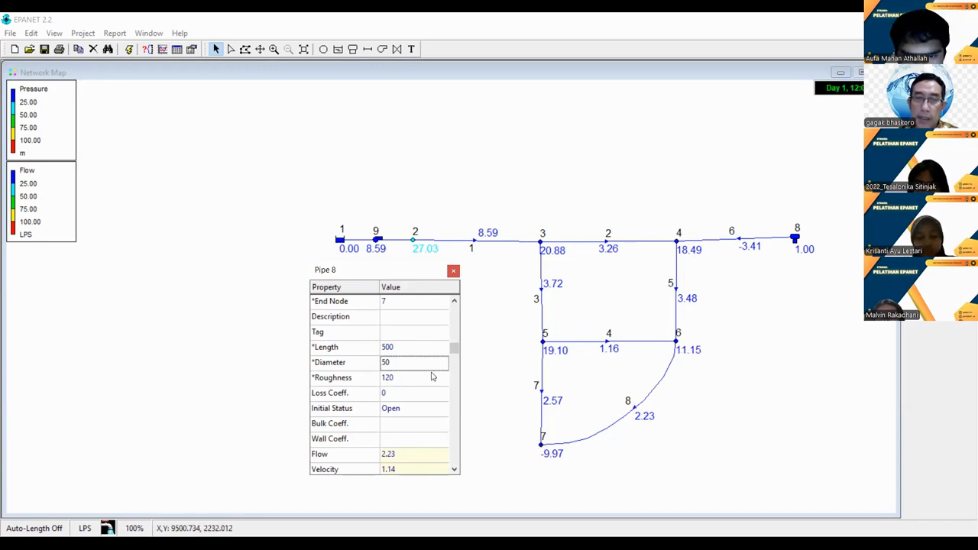
pyautogui.press('Return')
pyautogui.write('75')
pyautogui.press('Return')
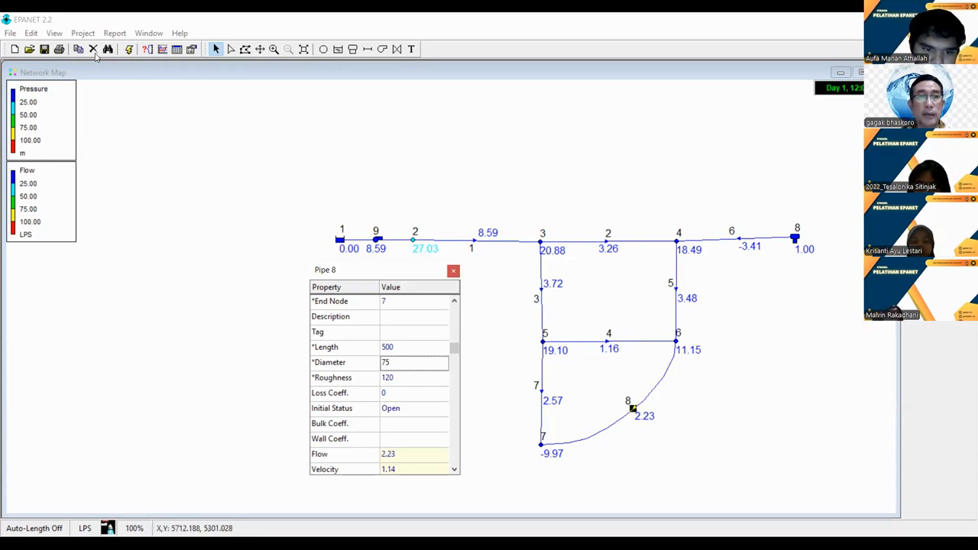
pyautogui.press('Escape')
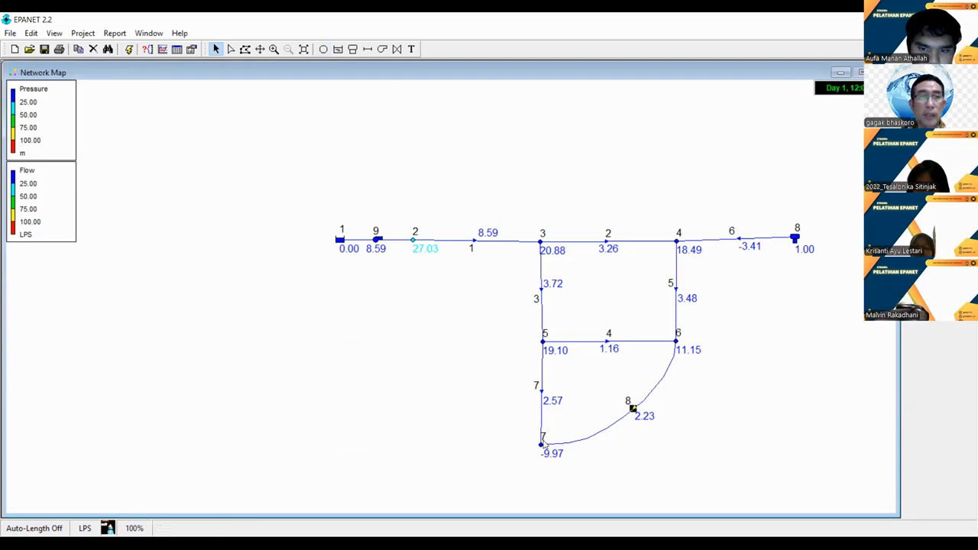
pyautogui.click(128, 51)
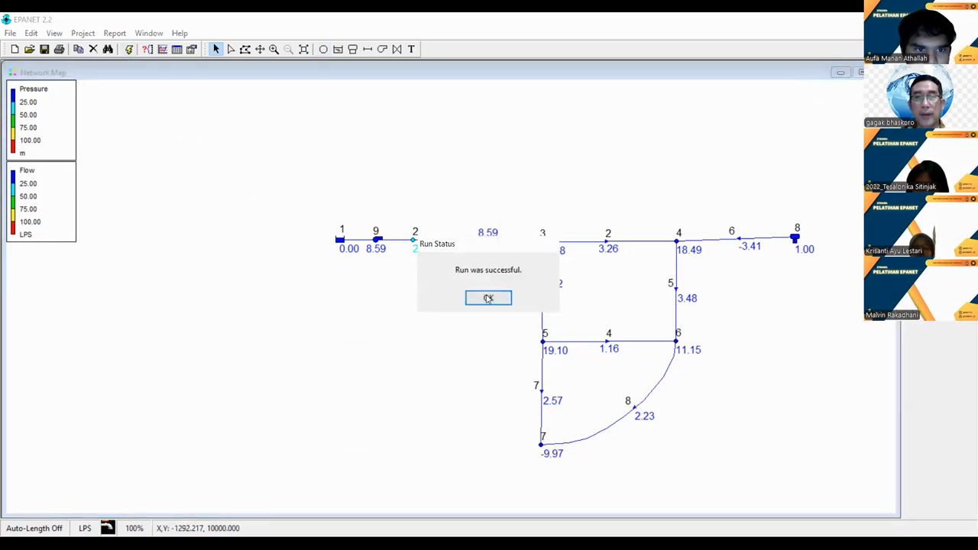